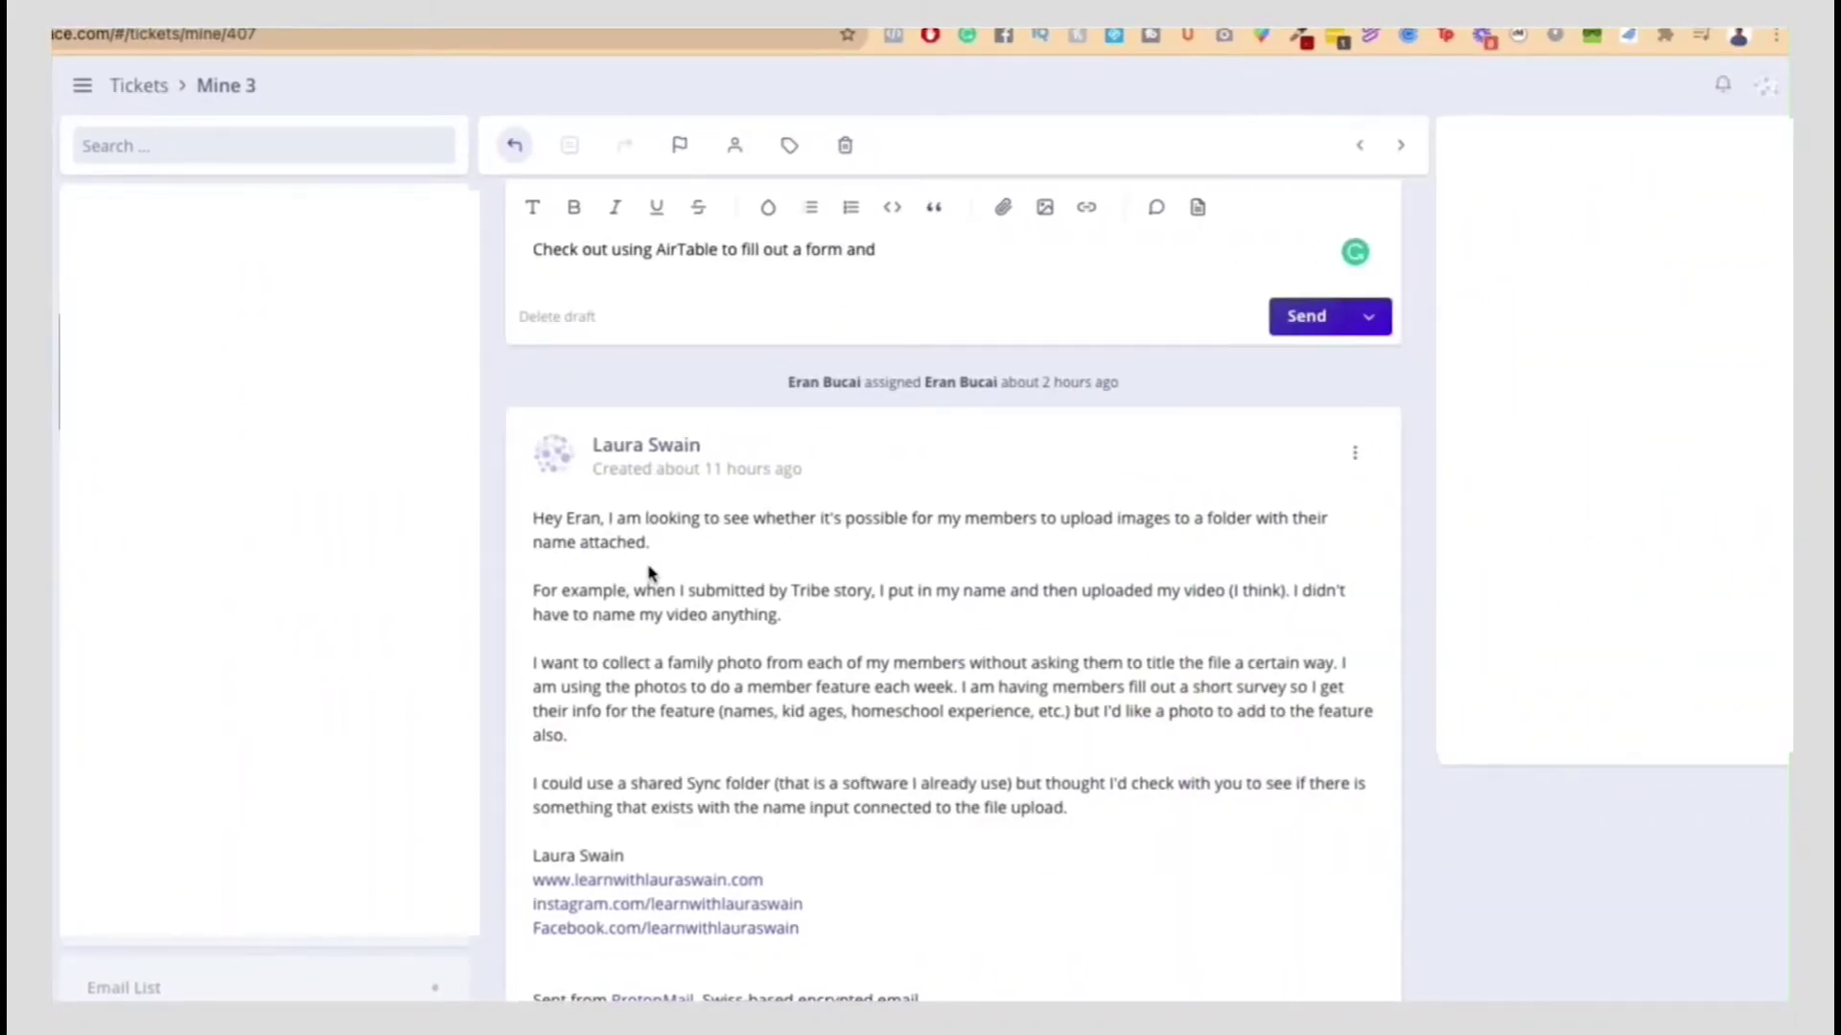
Create a blank base named 'Data collection' and add a Form view to its table.
scroll(648, 573, "down", 5)
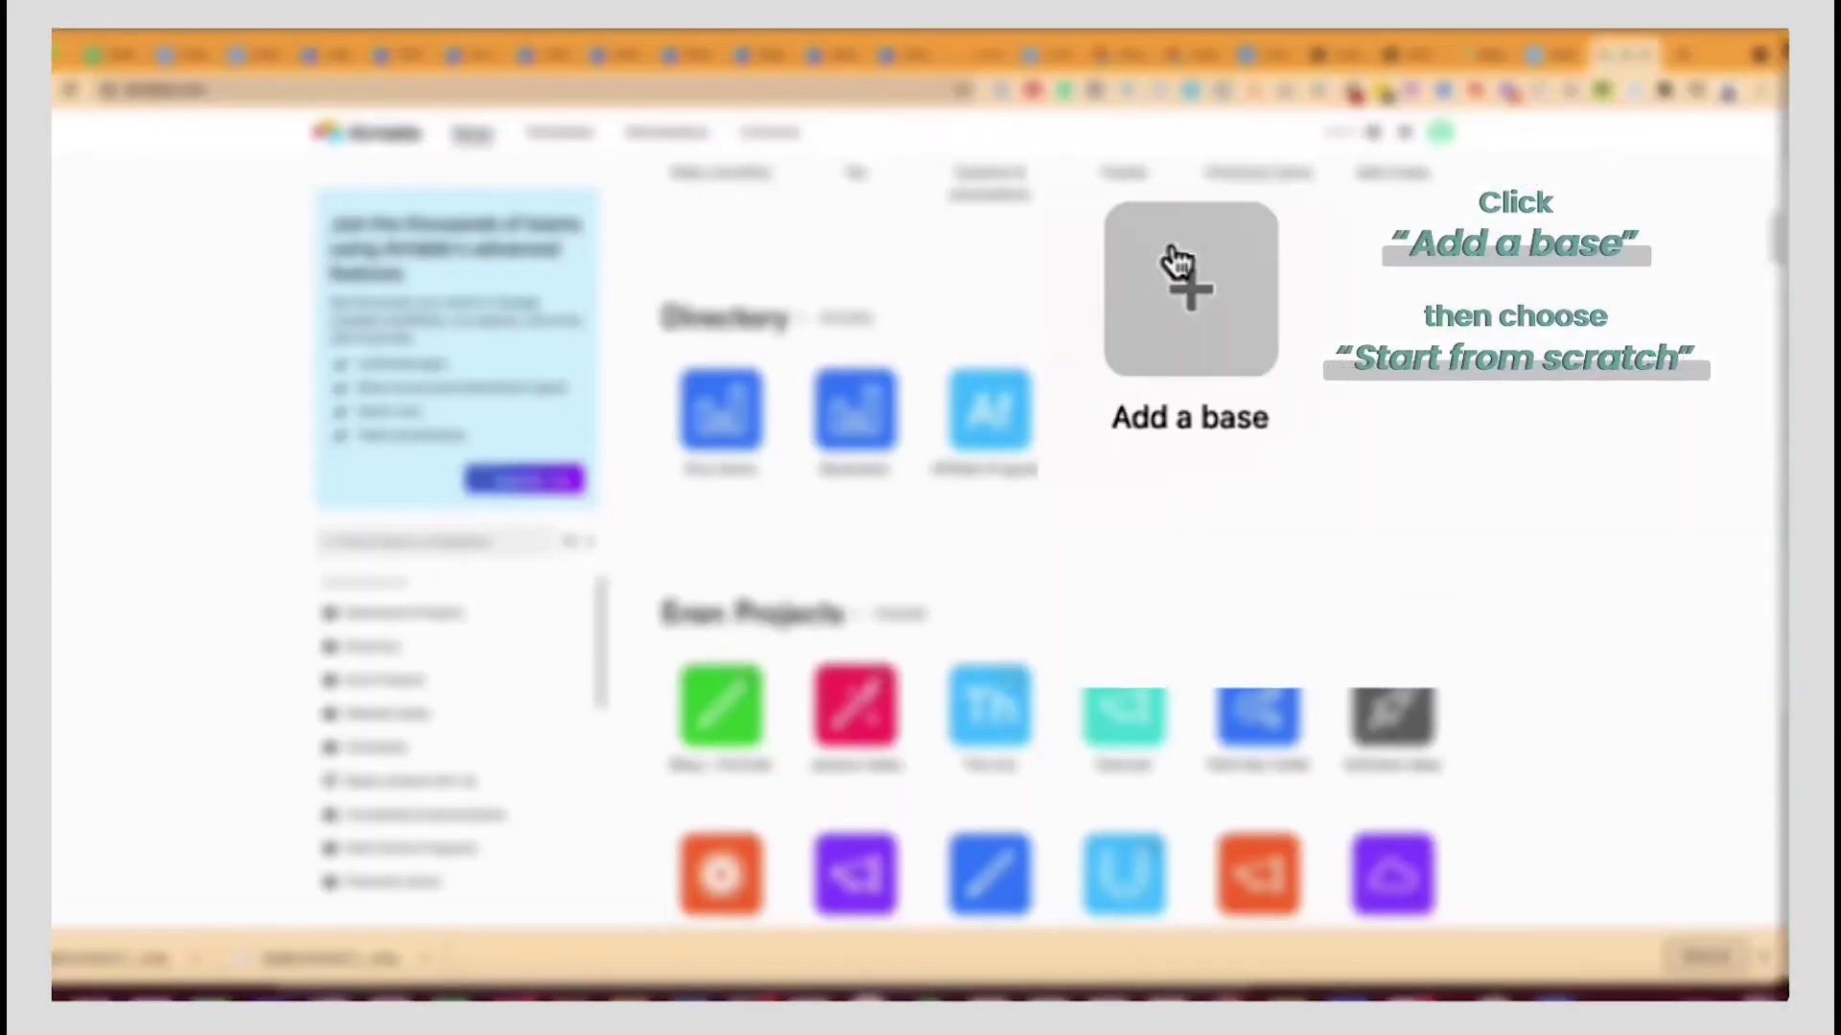
left_click(1159, 329)
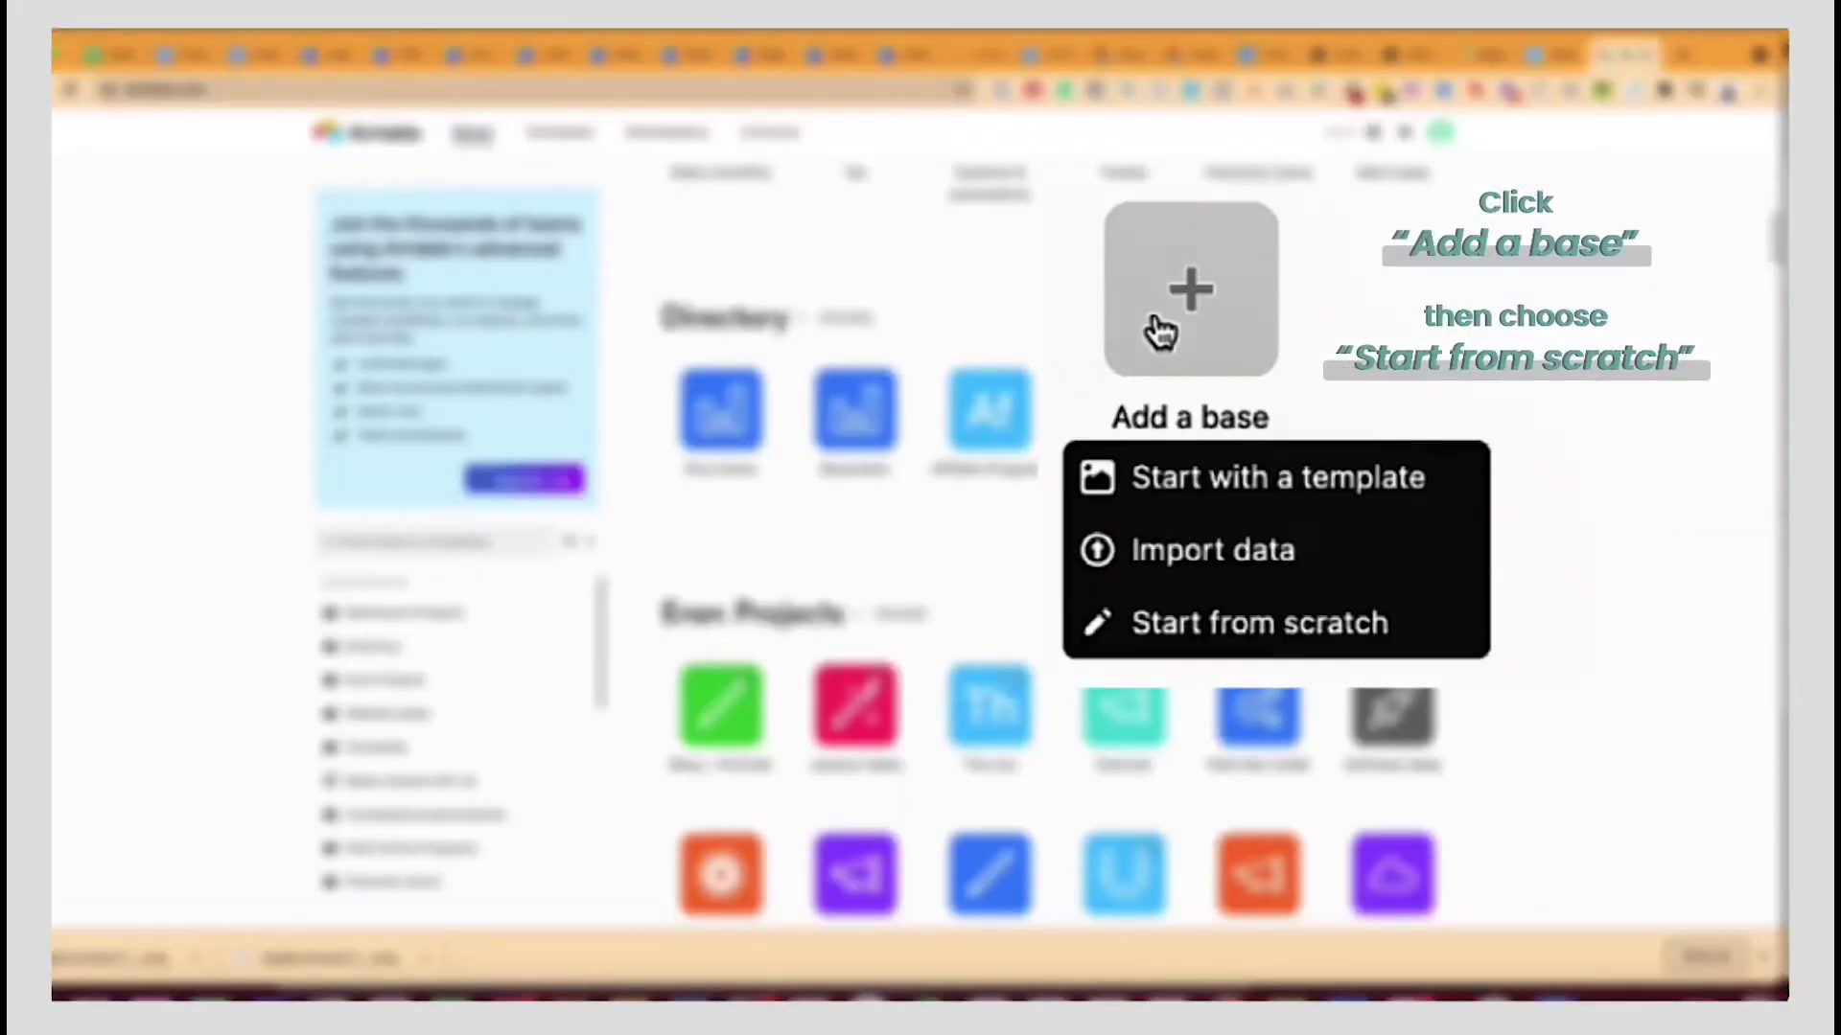
left_click(1204, 628)
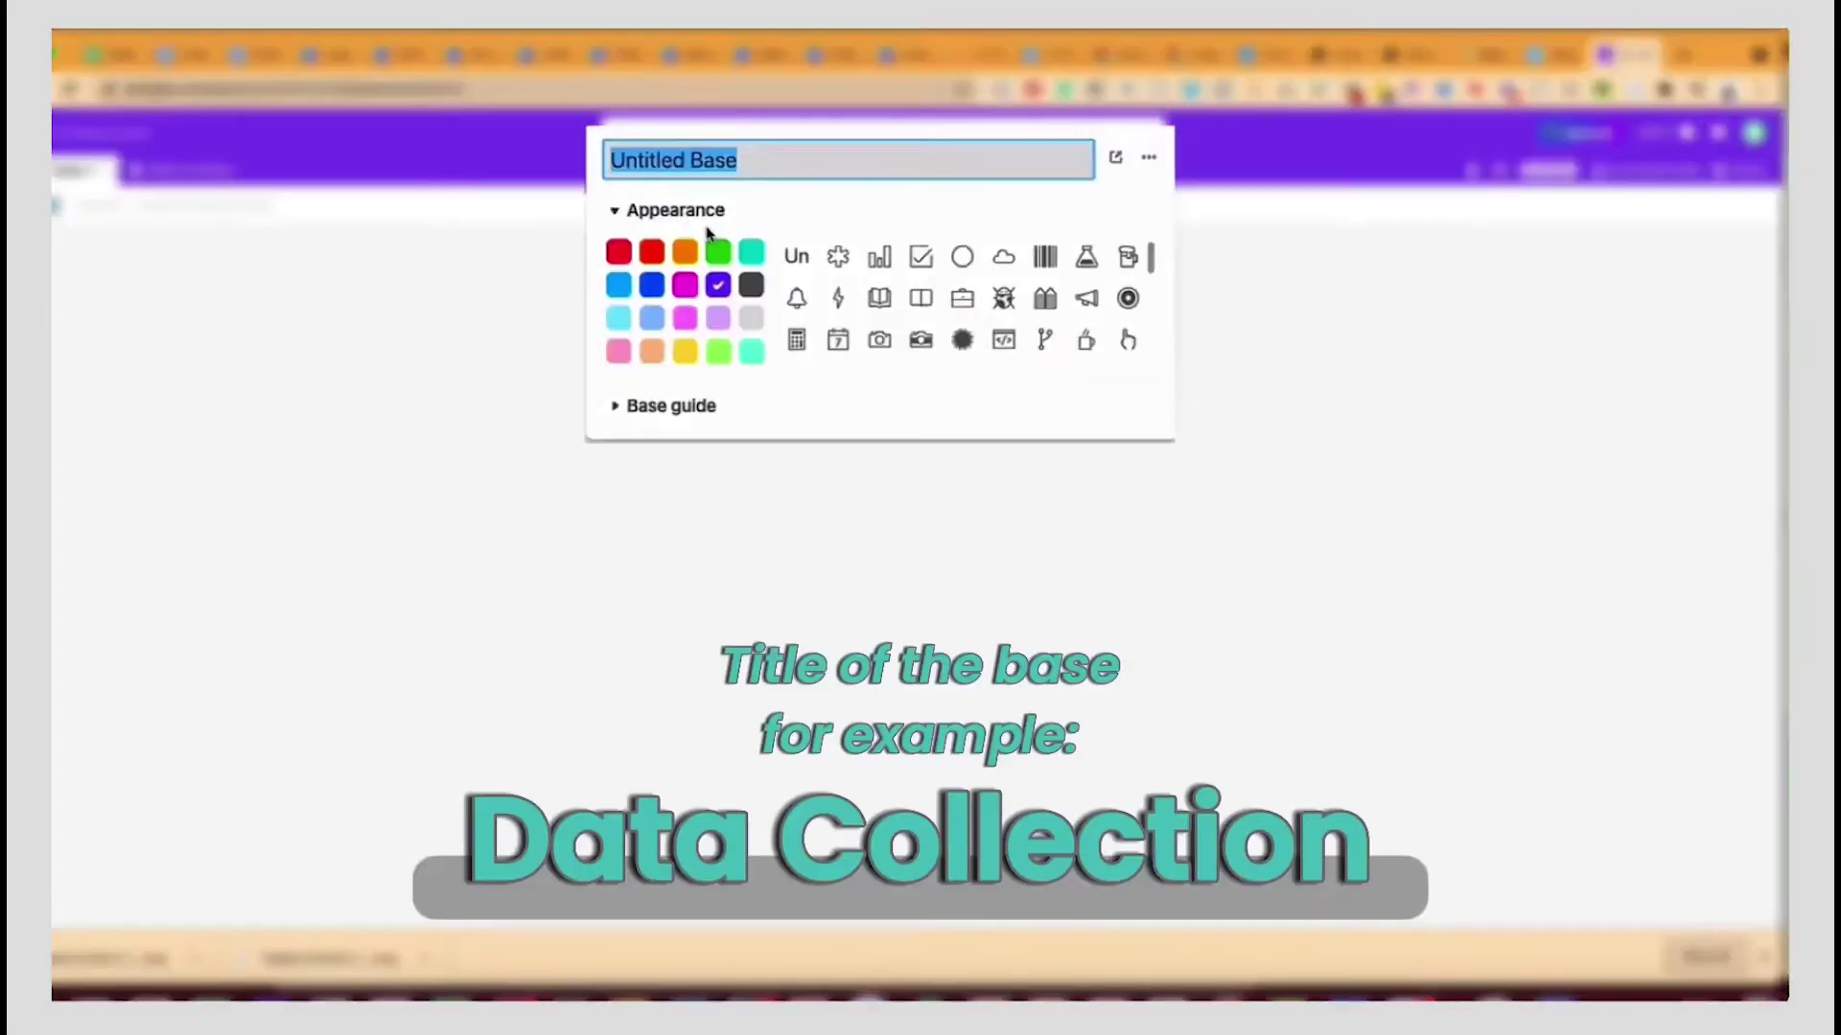
type("Data collection")
key("Return")
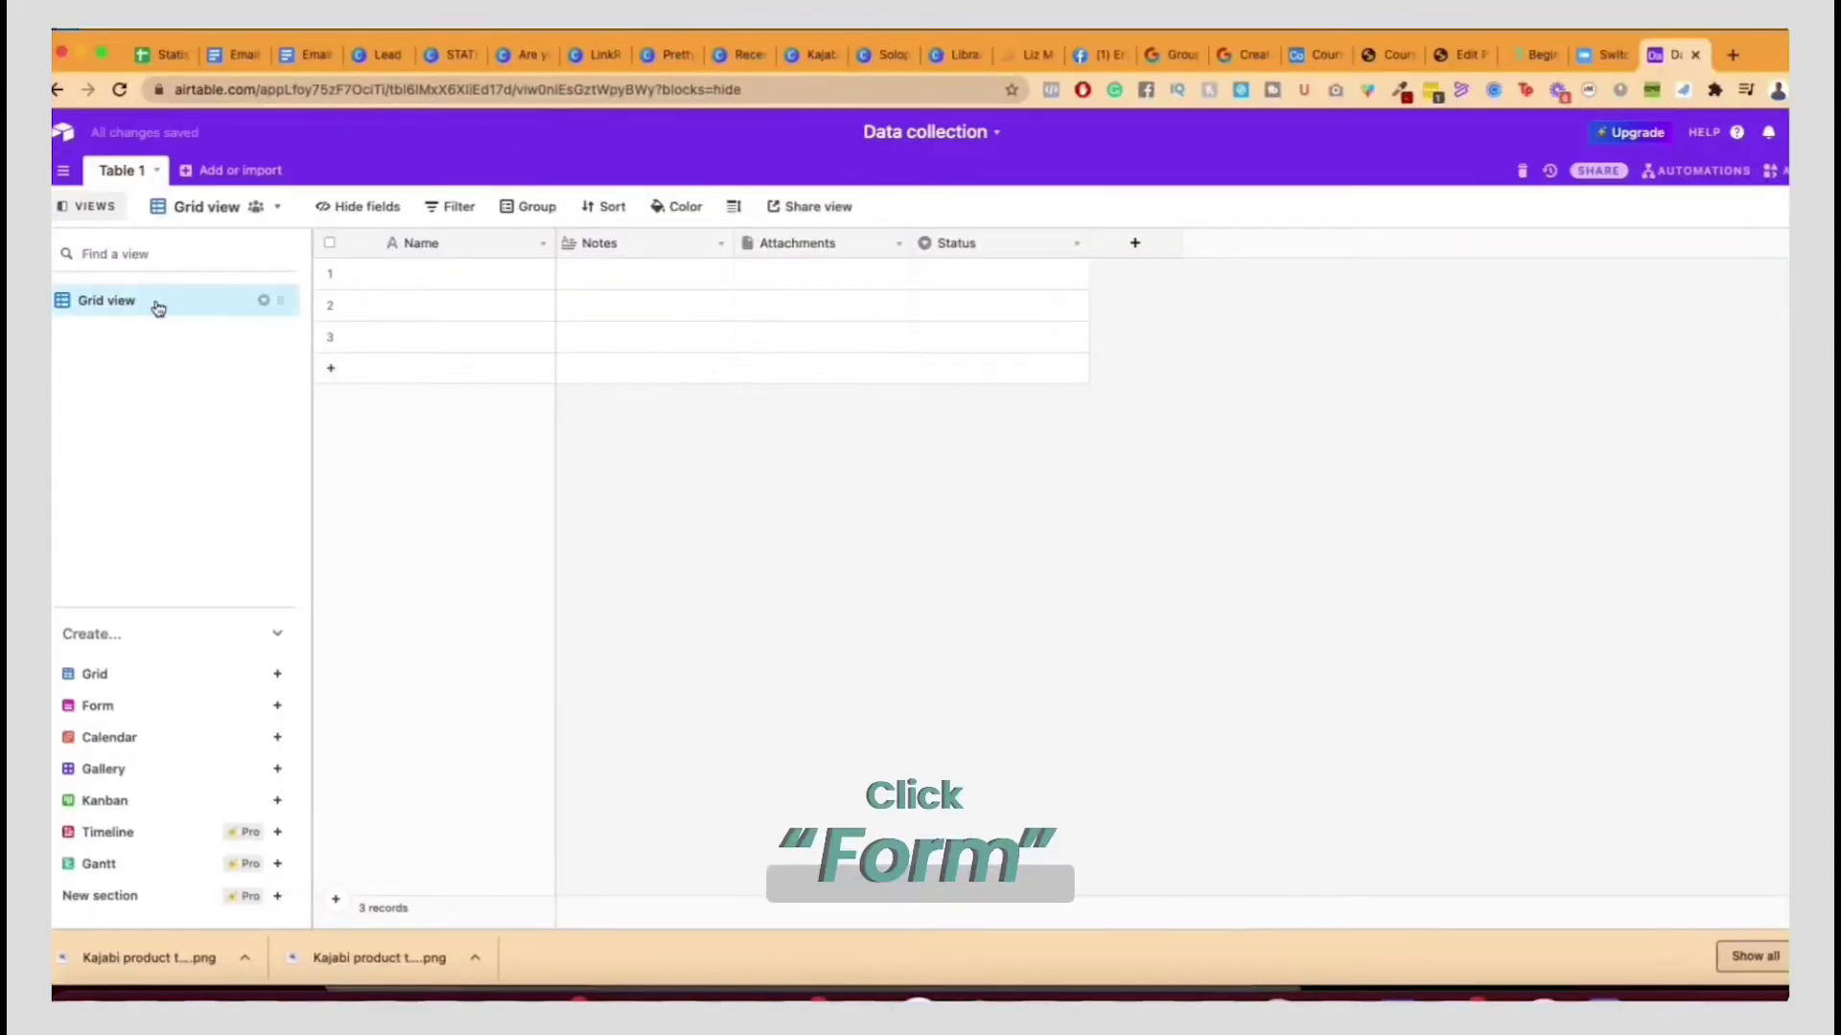
left_click(277, 706)
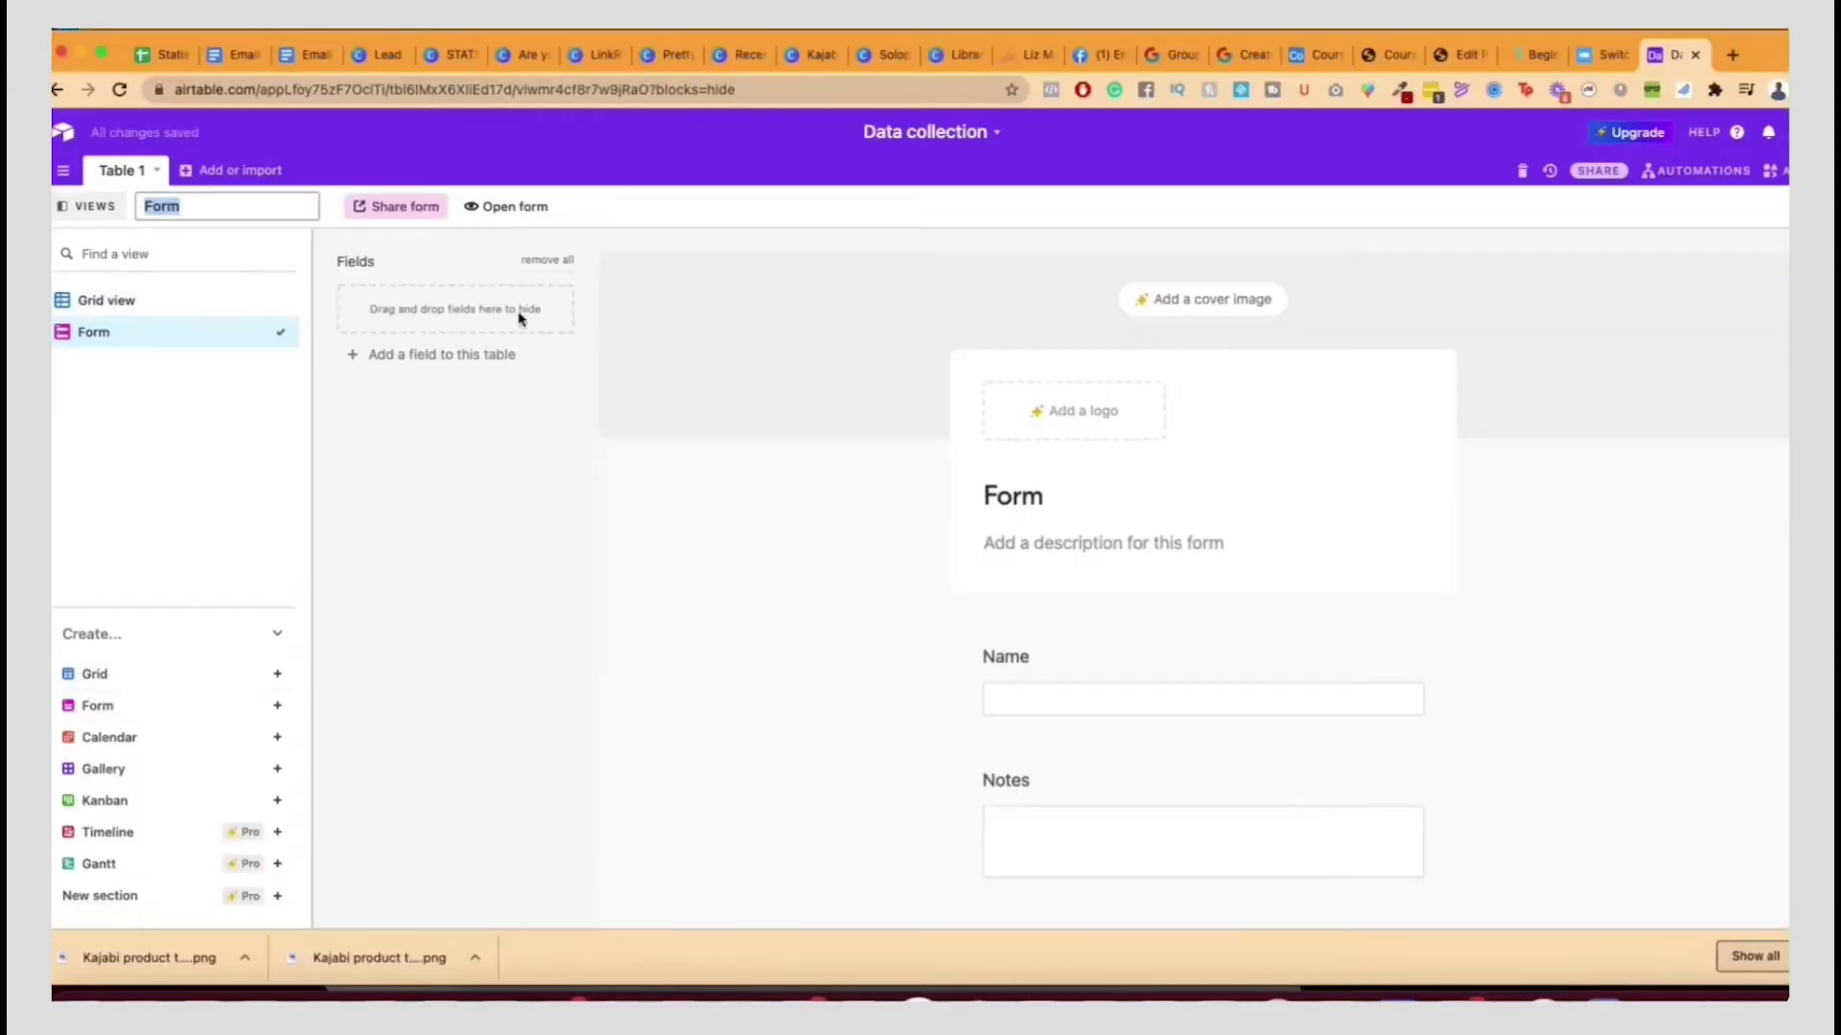
Make the Name question required and reword its label to start with 'Your'.
scroll(1067, 744, "down", 2)
scroll(1067, 745, "down", 2)
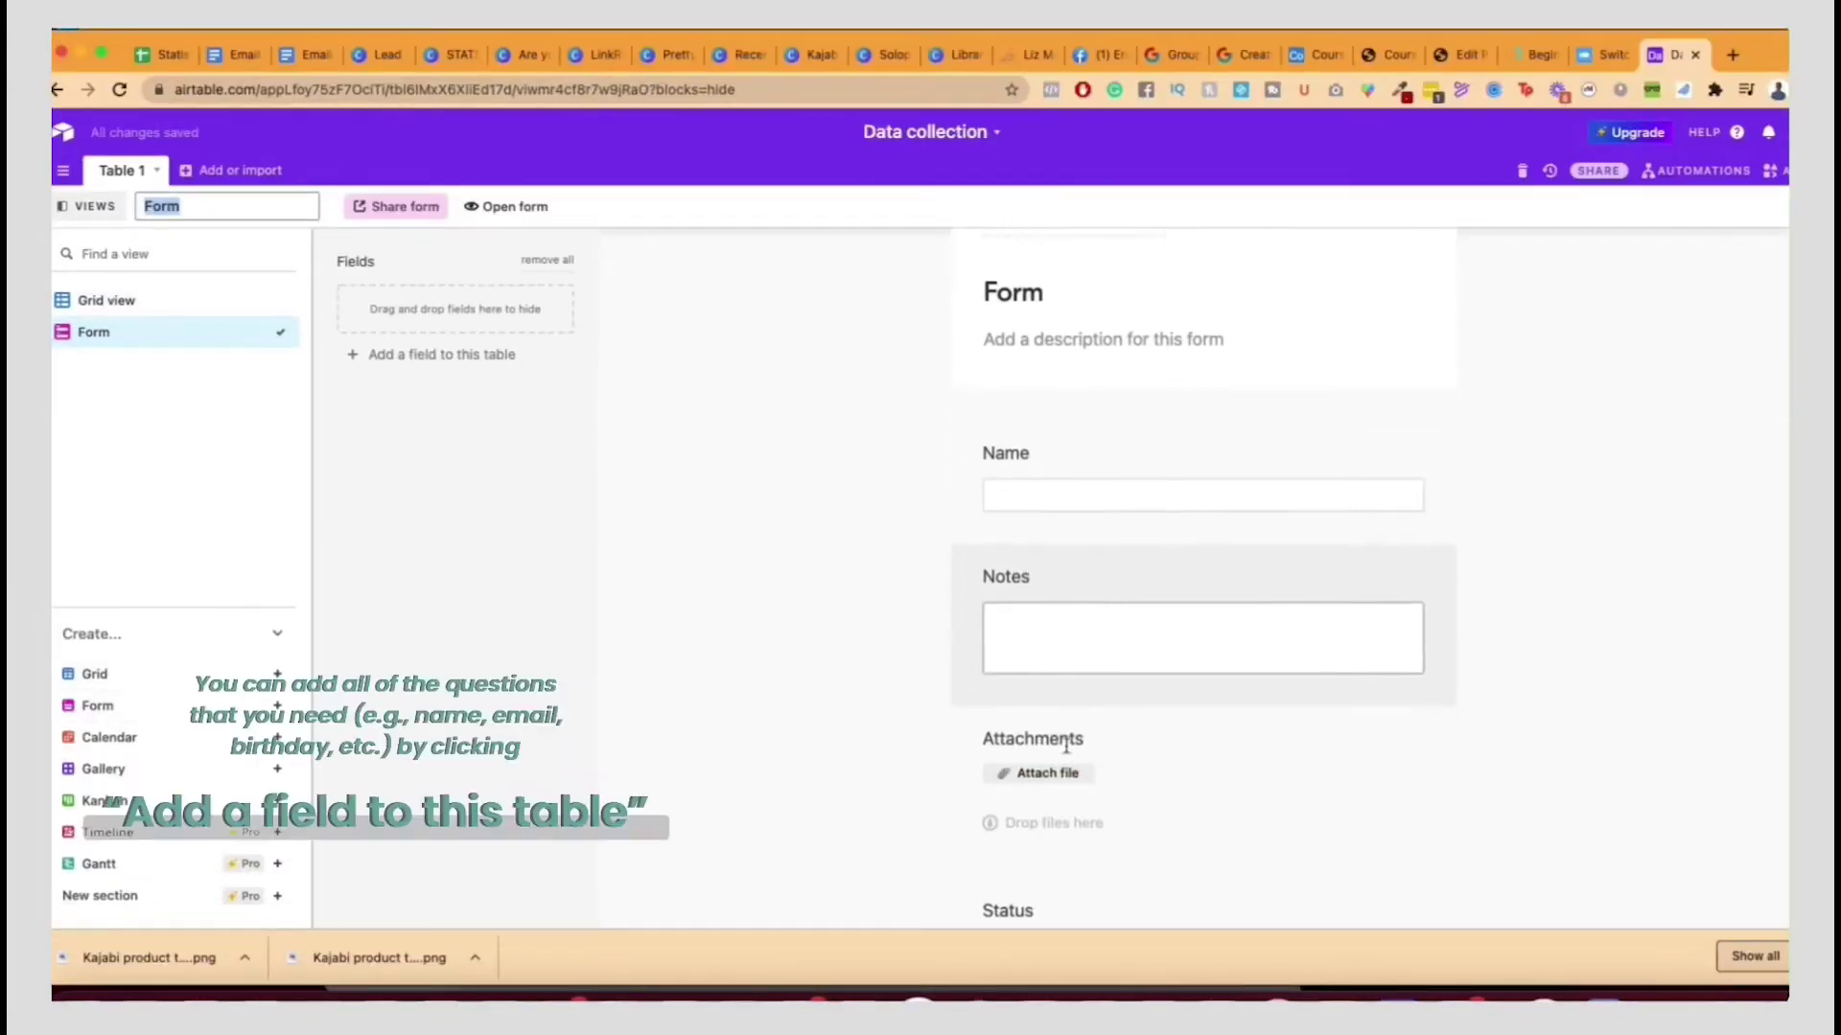
scroll(1060, 614, "up", 4)
left_click(1062, 652)
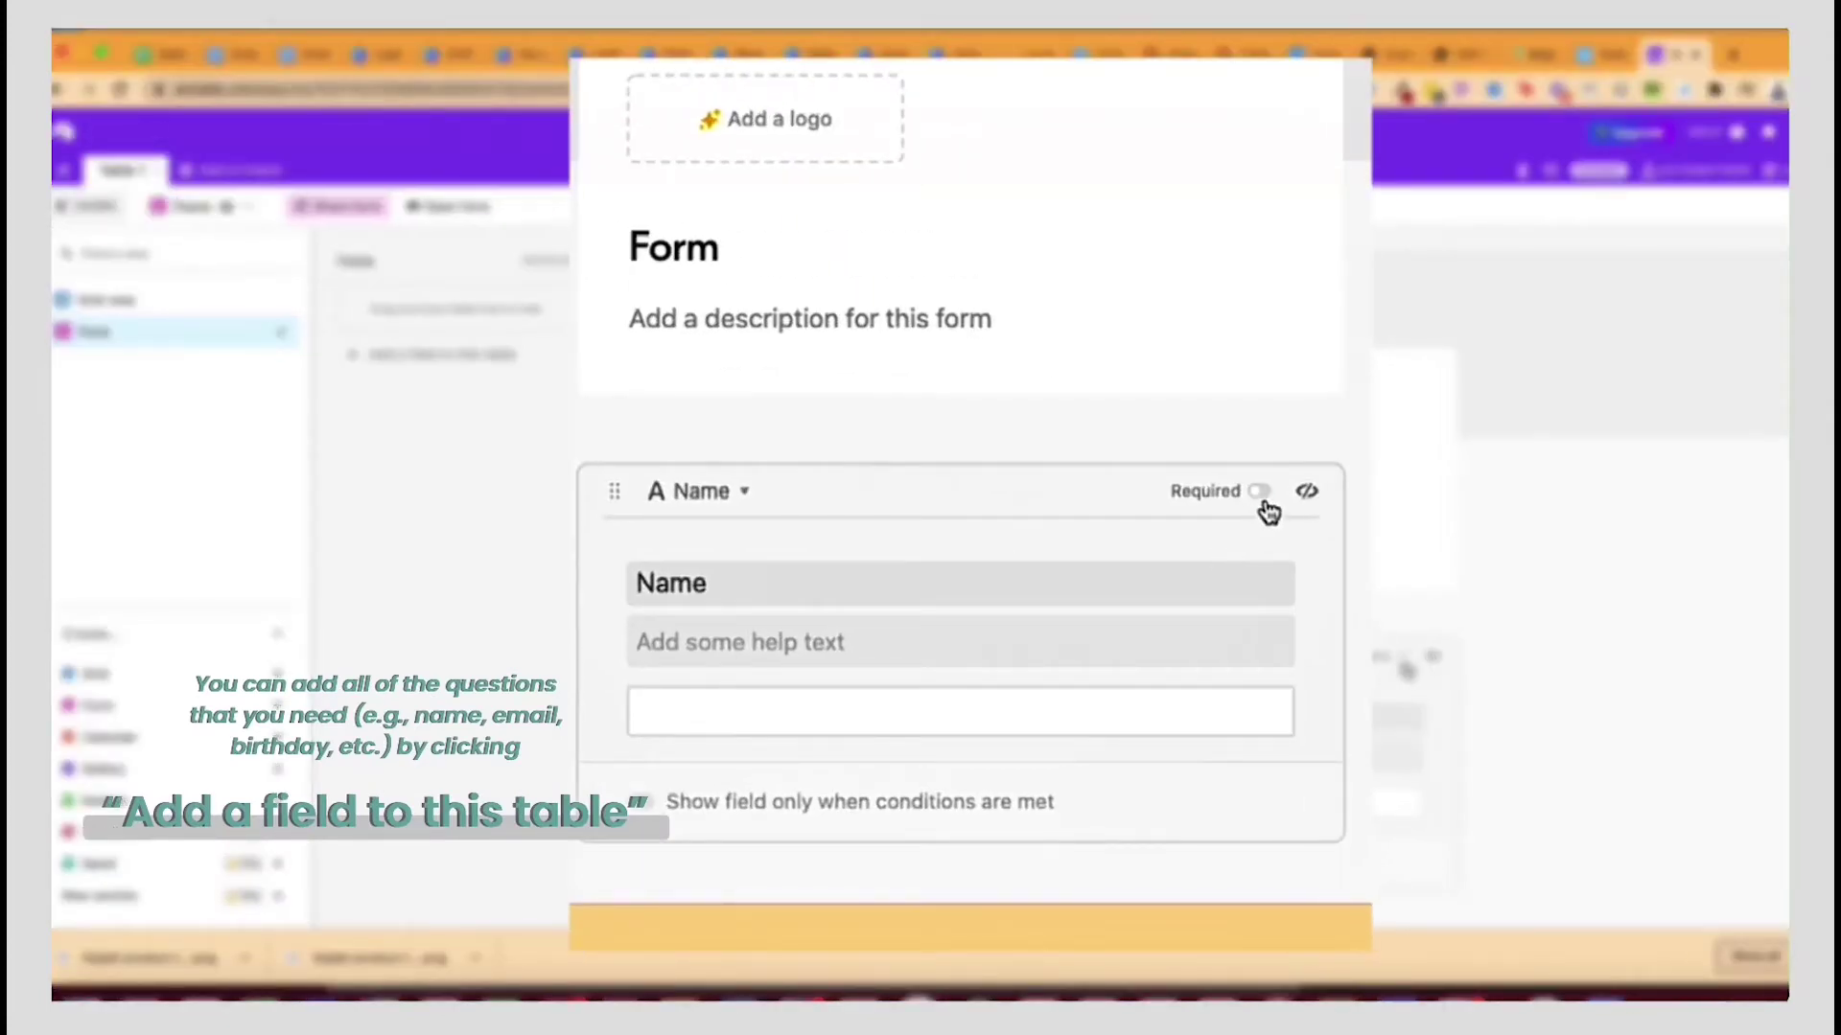
left_click(1386, 639)
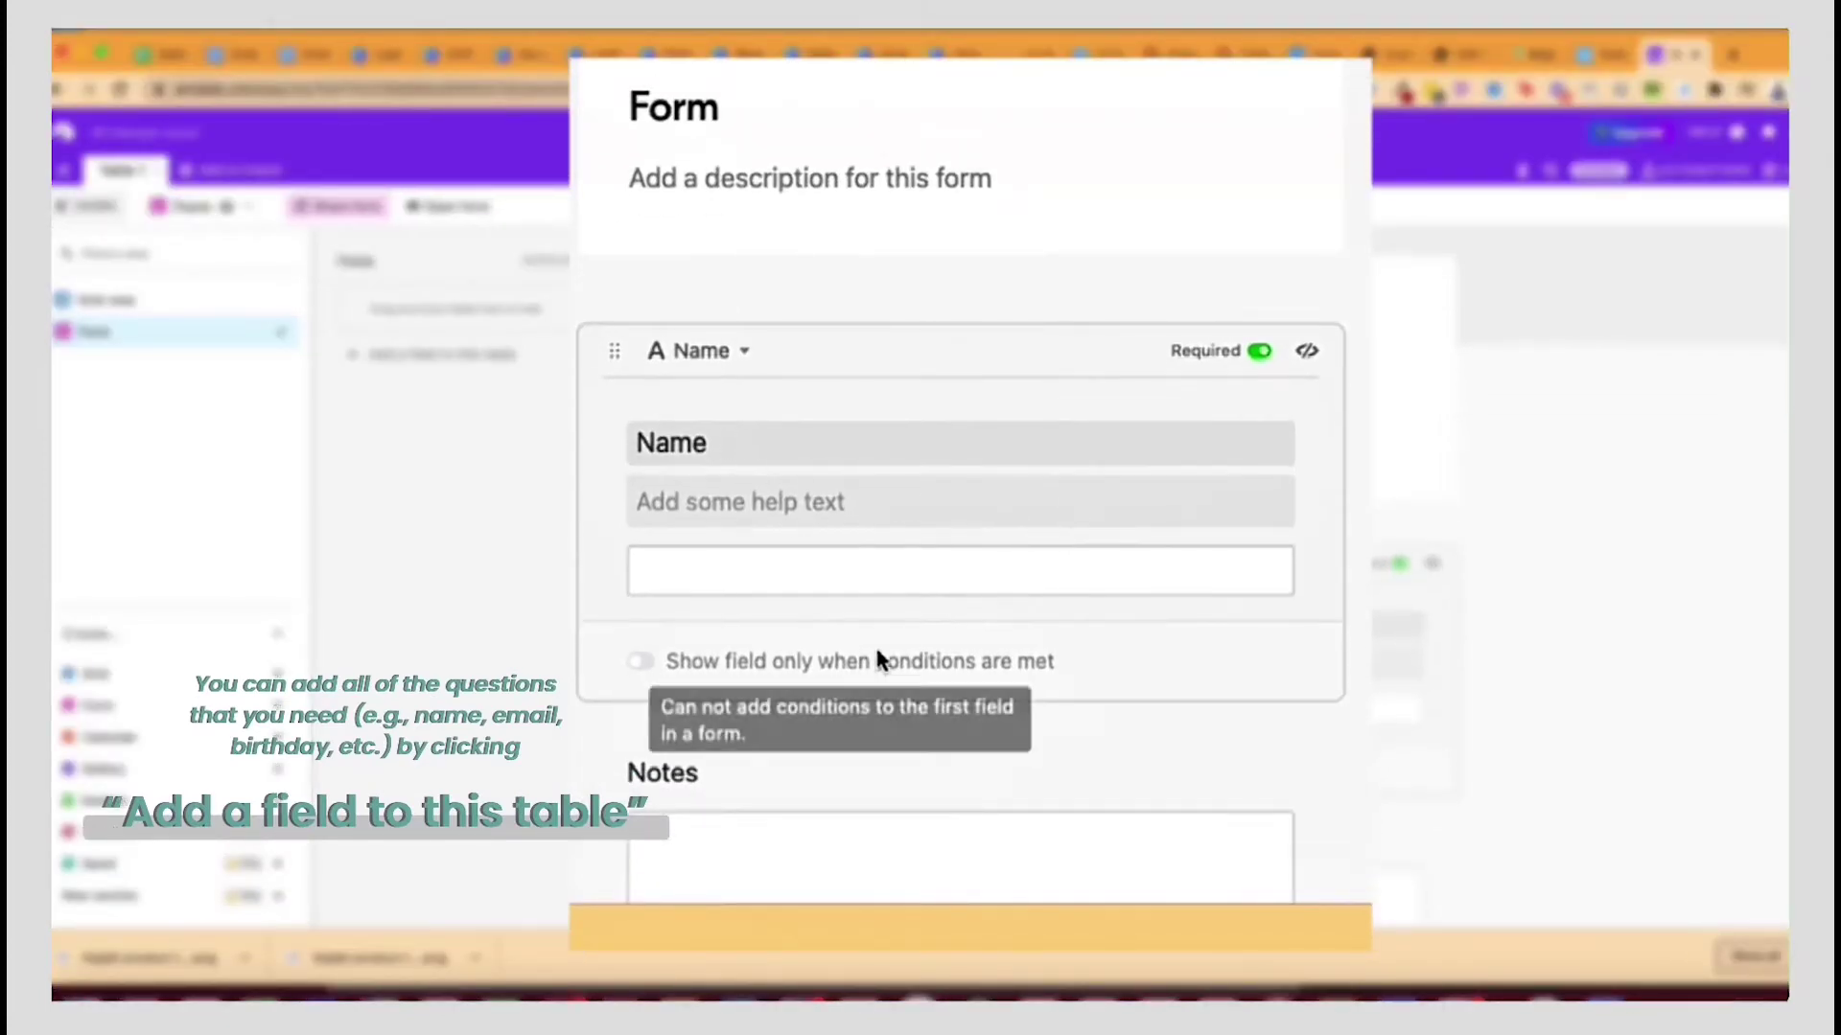
double_click(801, 428)
type("Your n")
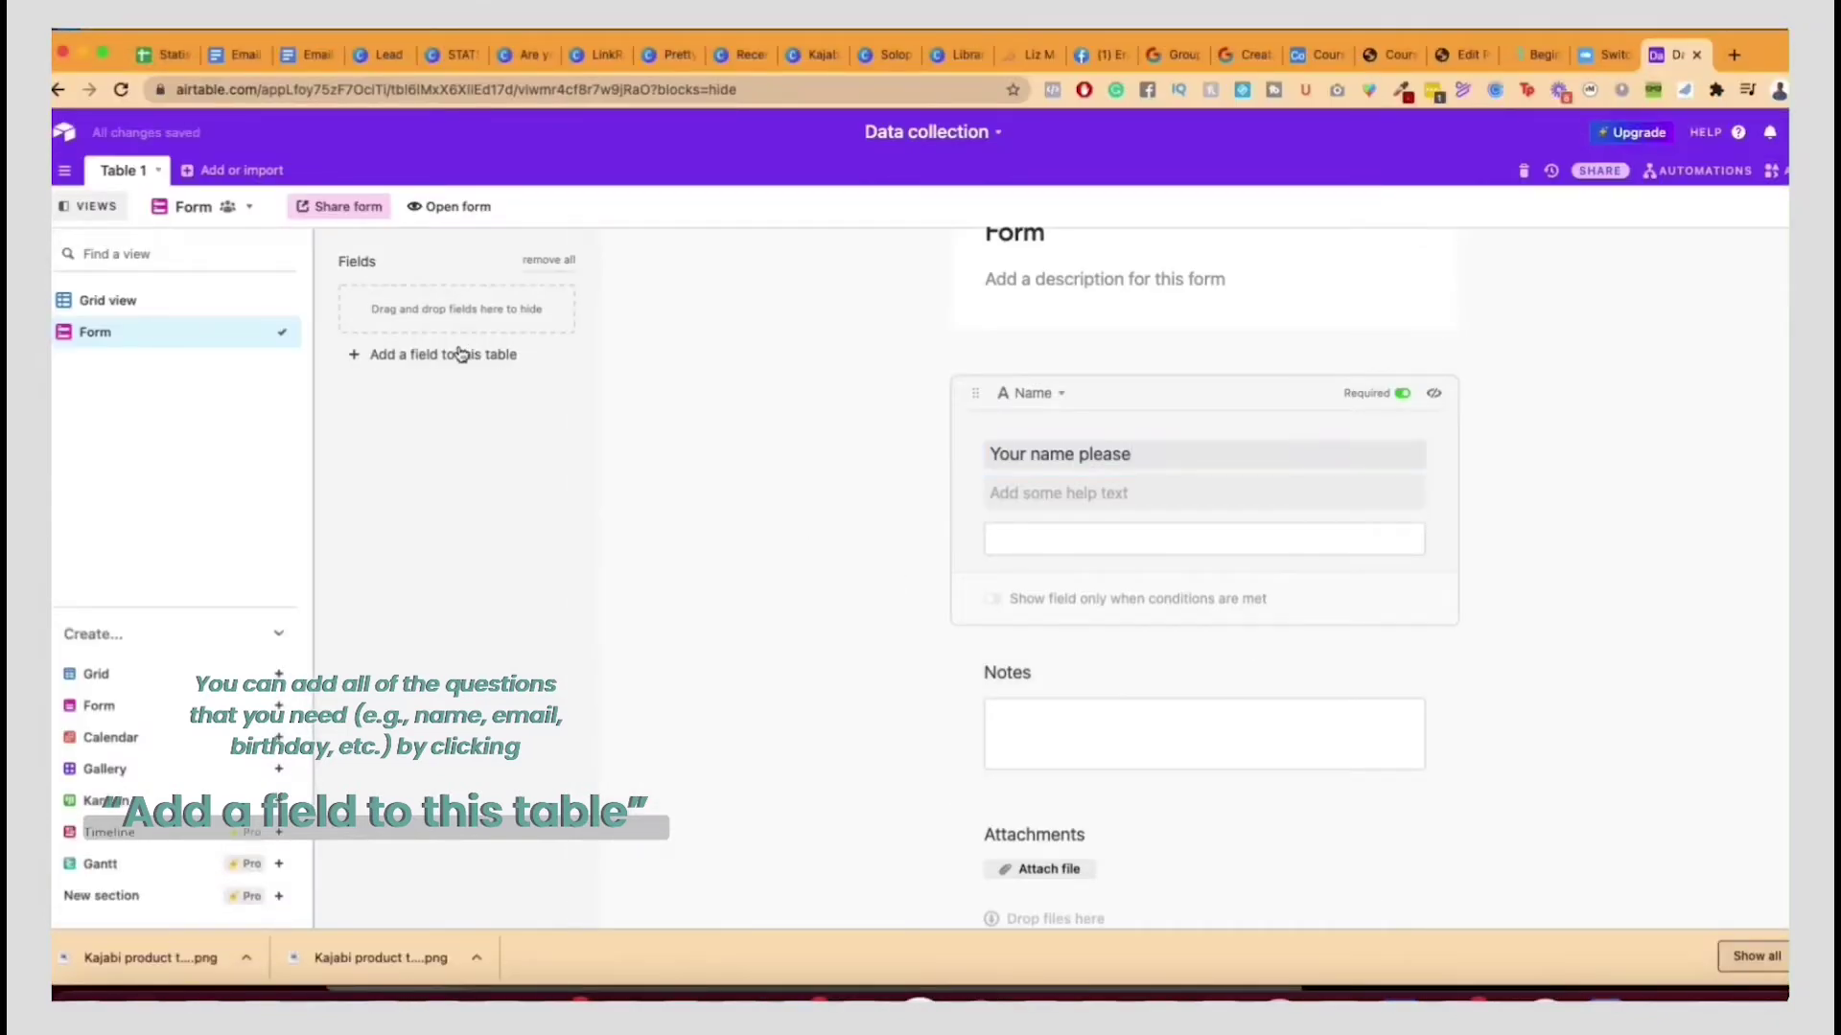
Add an Email field named 'Your email address please' to the form.
left_click(461, 354)
left_click(928, 427)
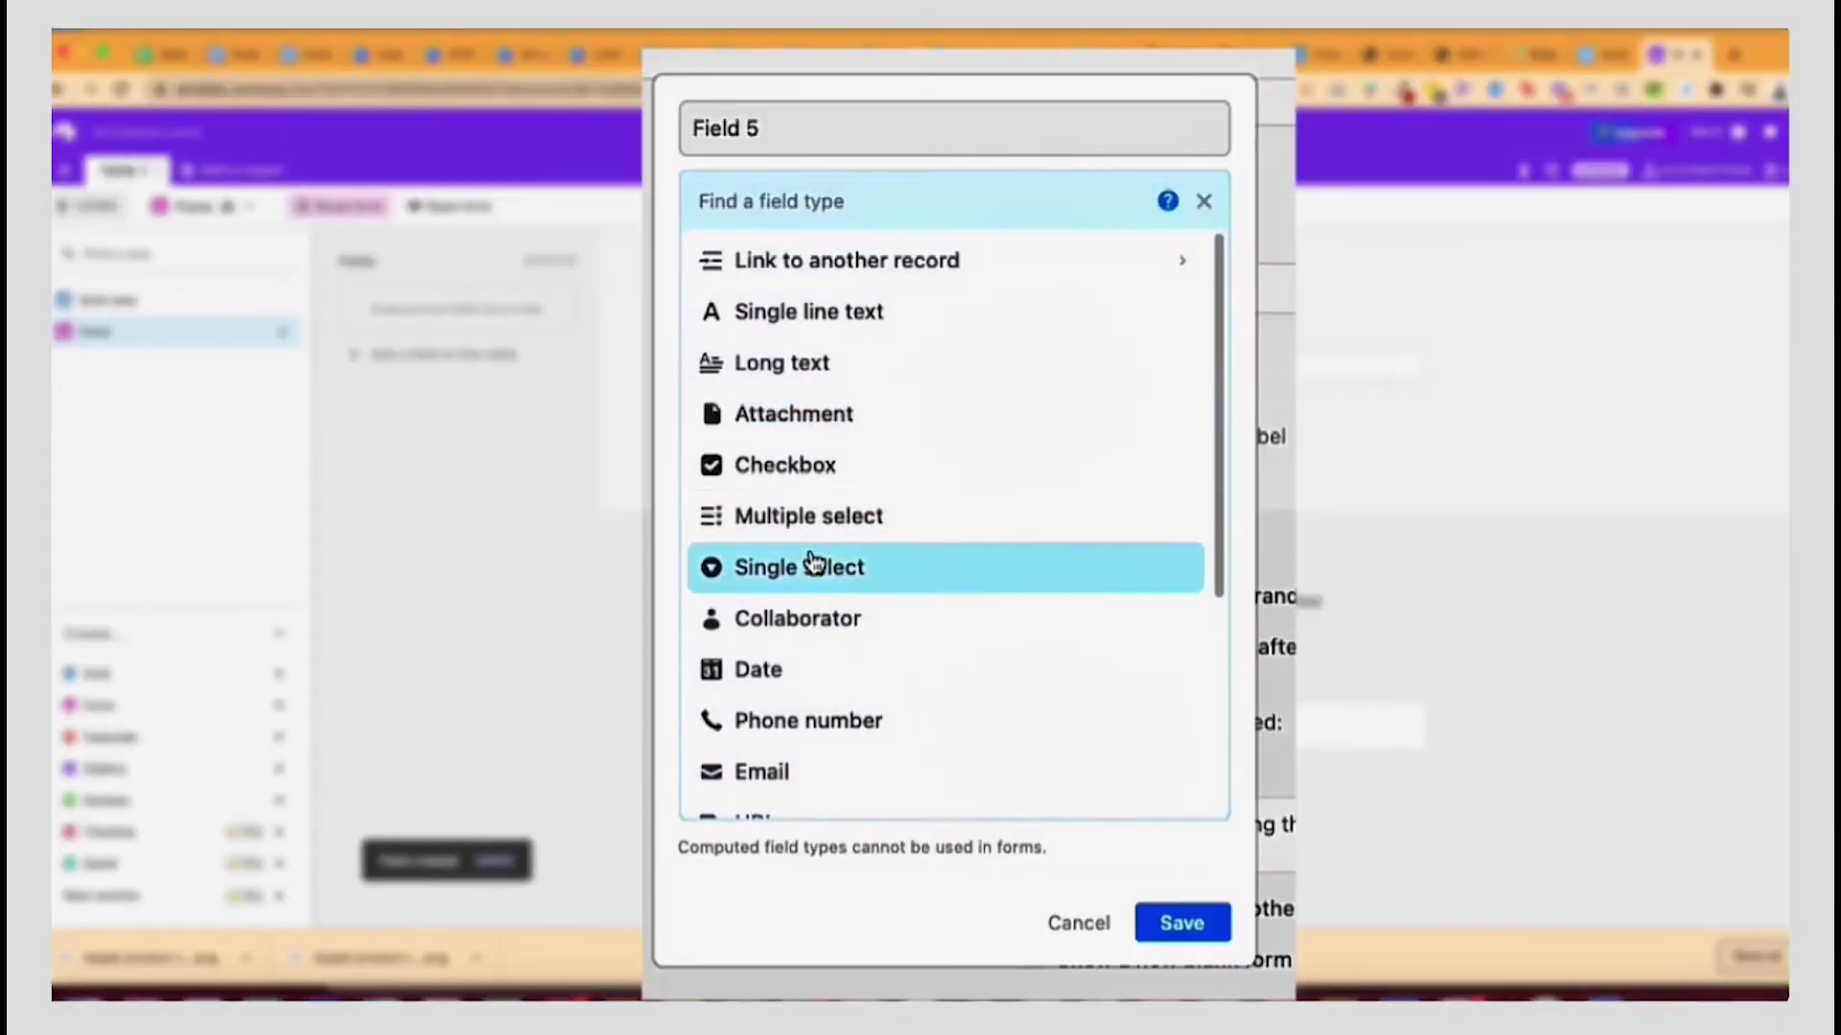
scroll(825, 518, "down", 5)
left_click(777, 522)
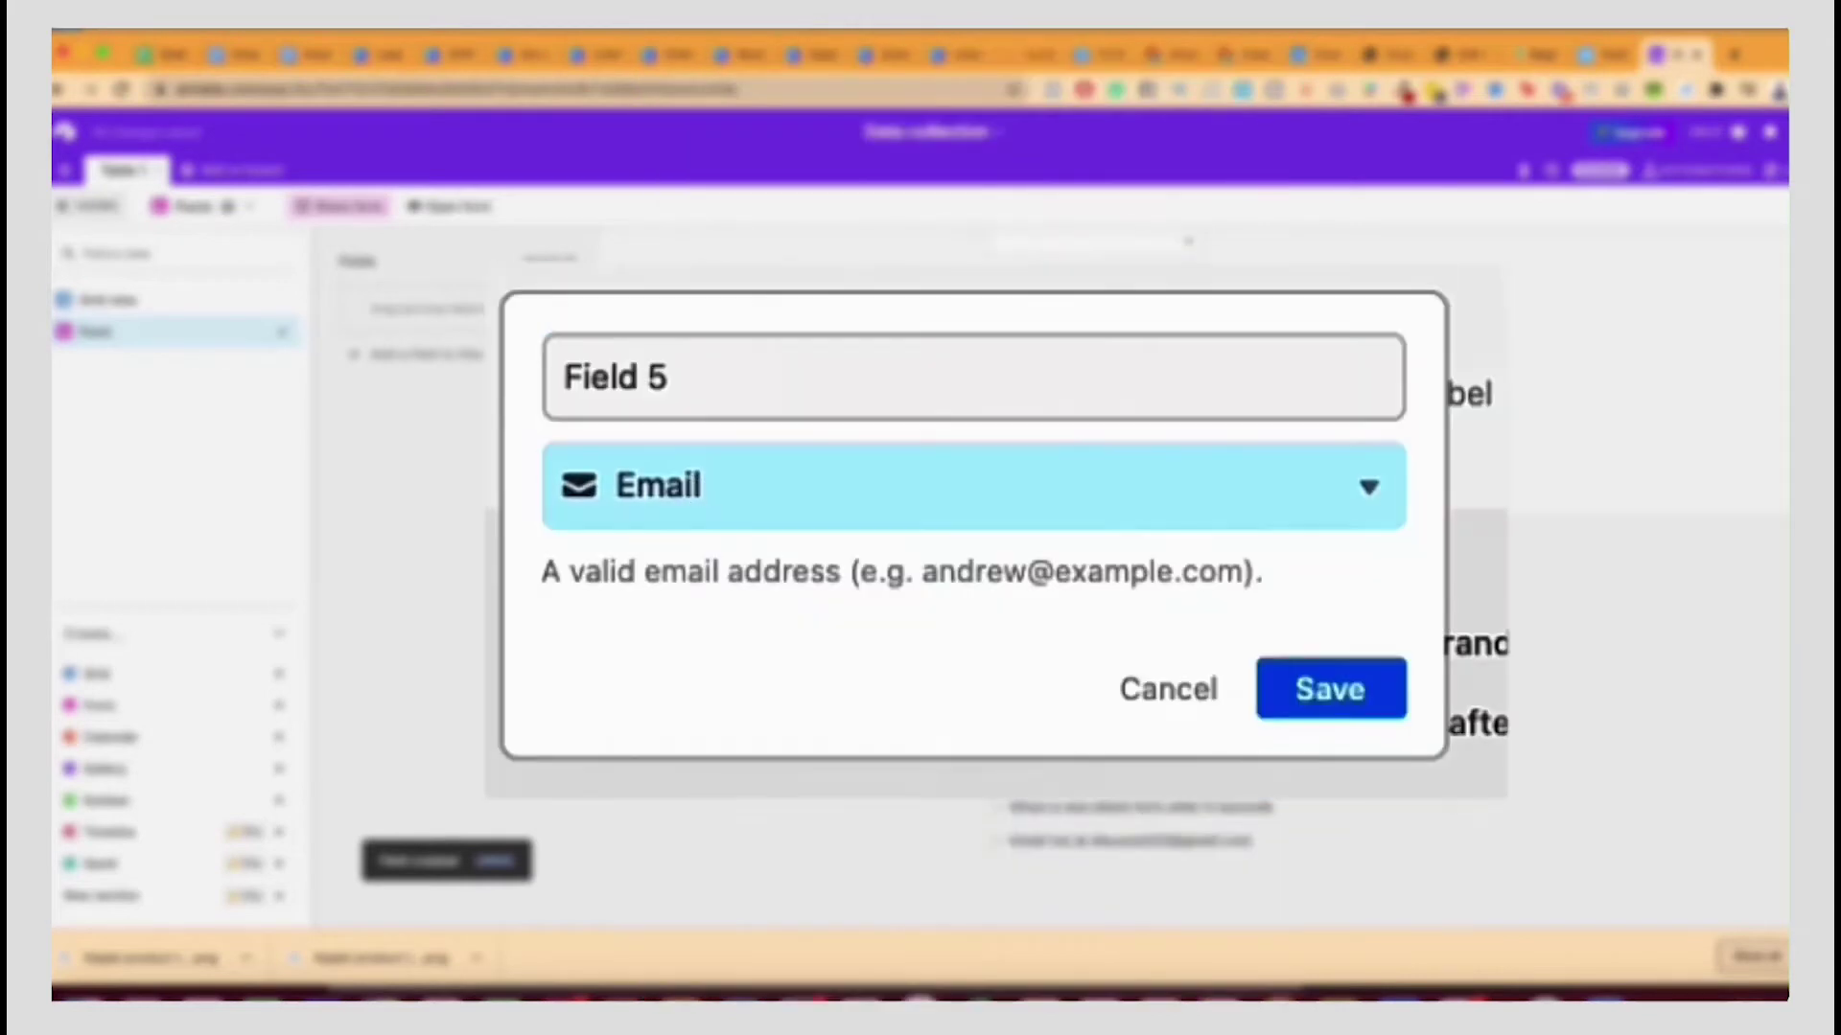
left_click(958, 374)
type("Your ")
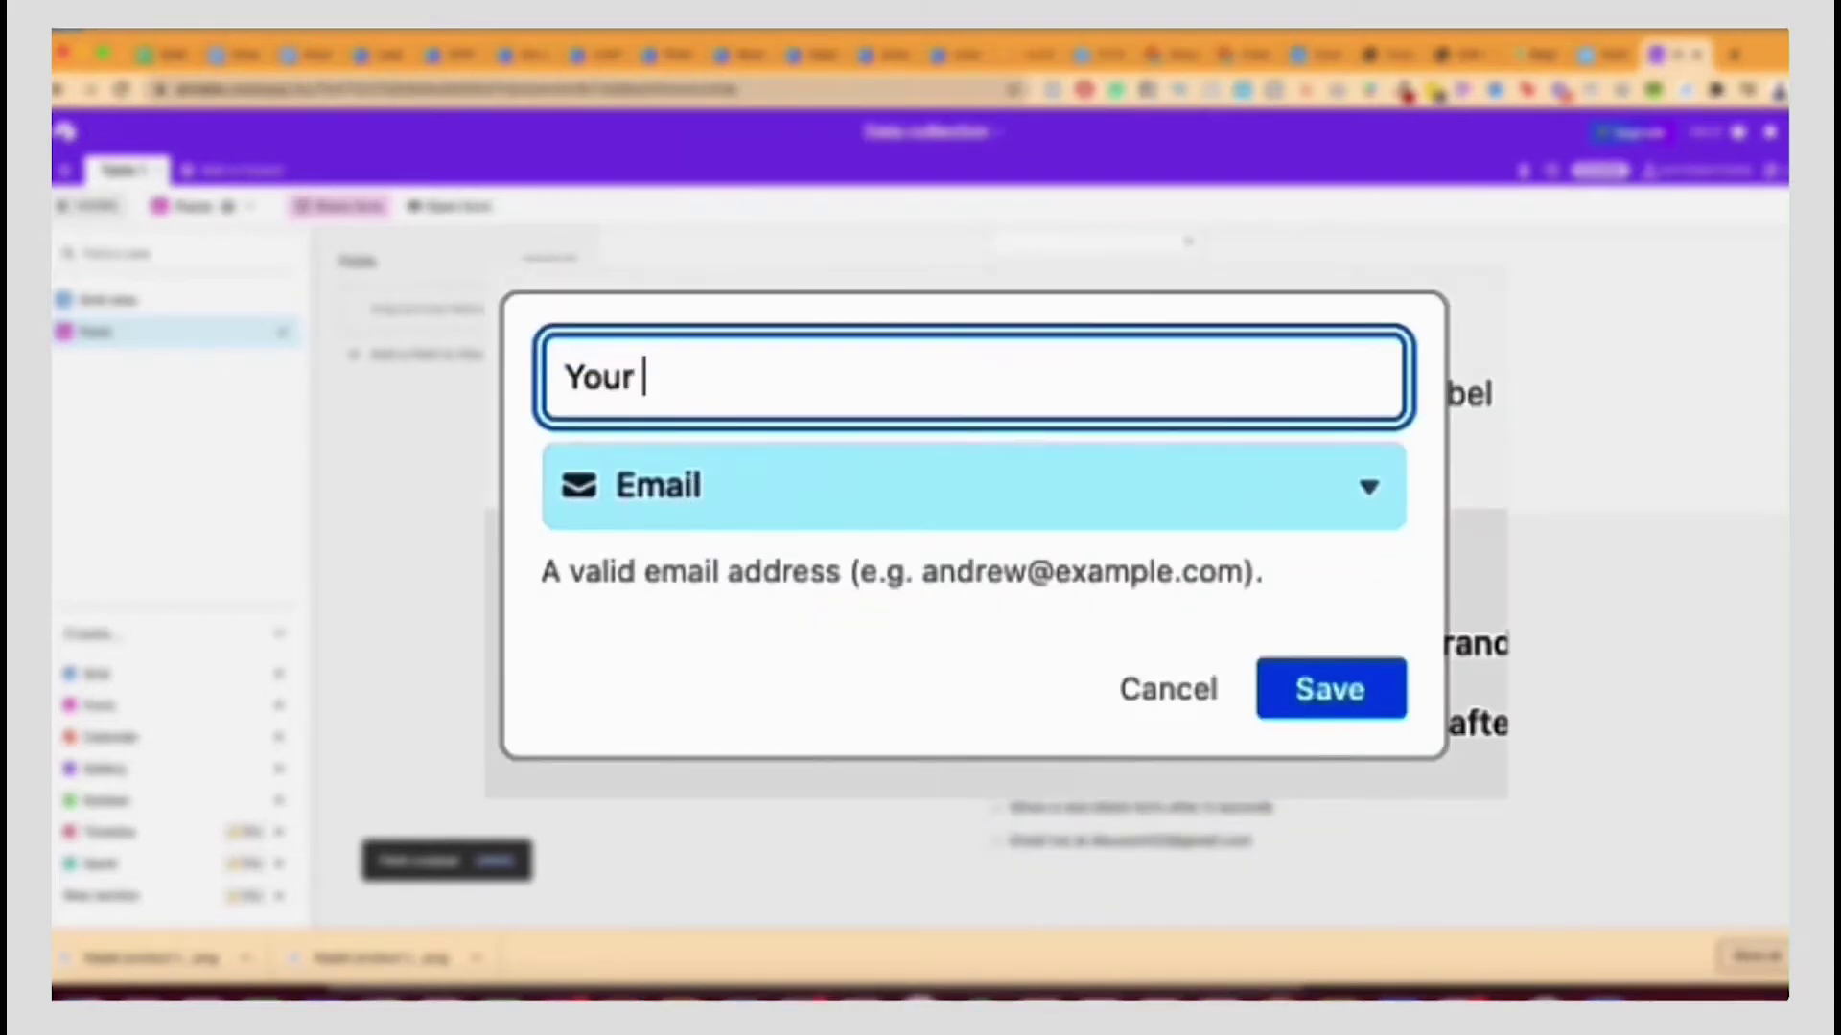
type("email address please")
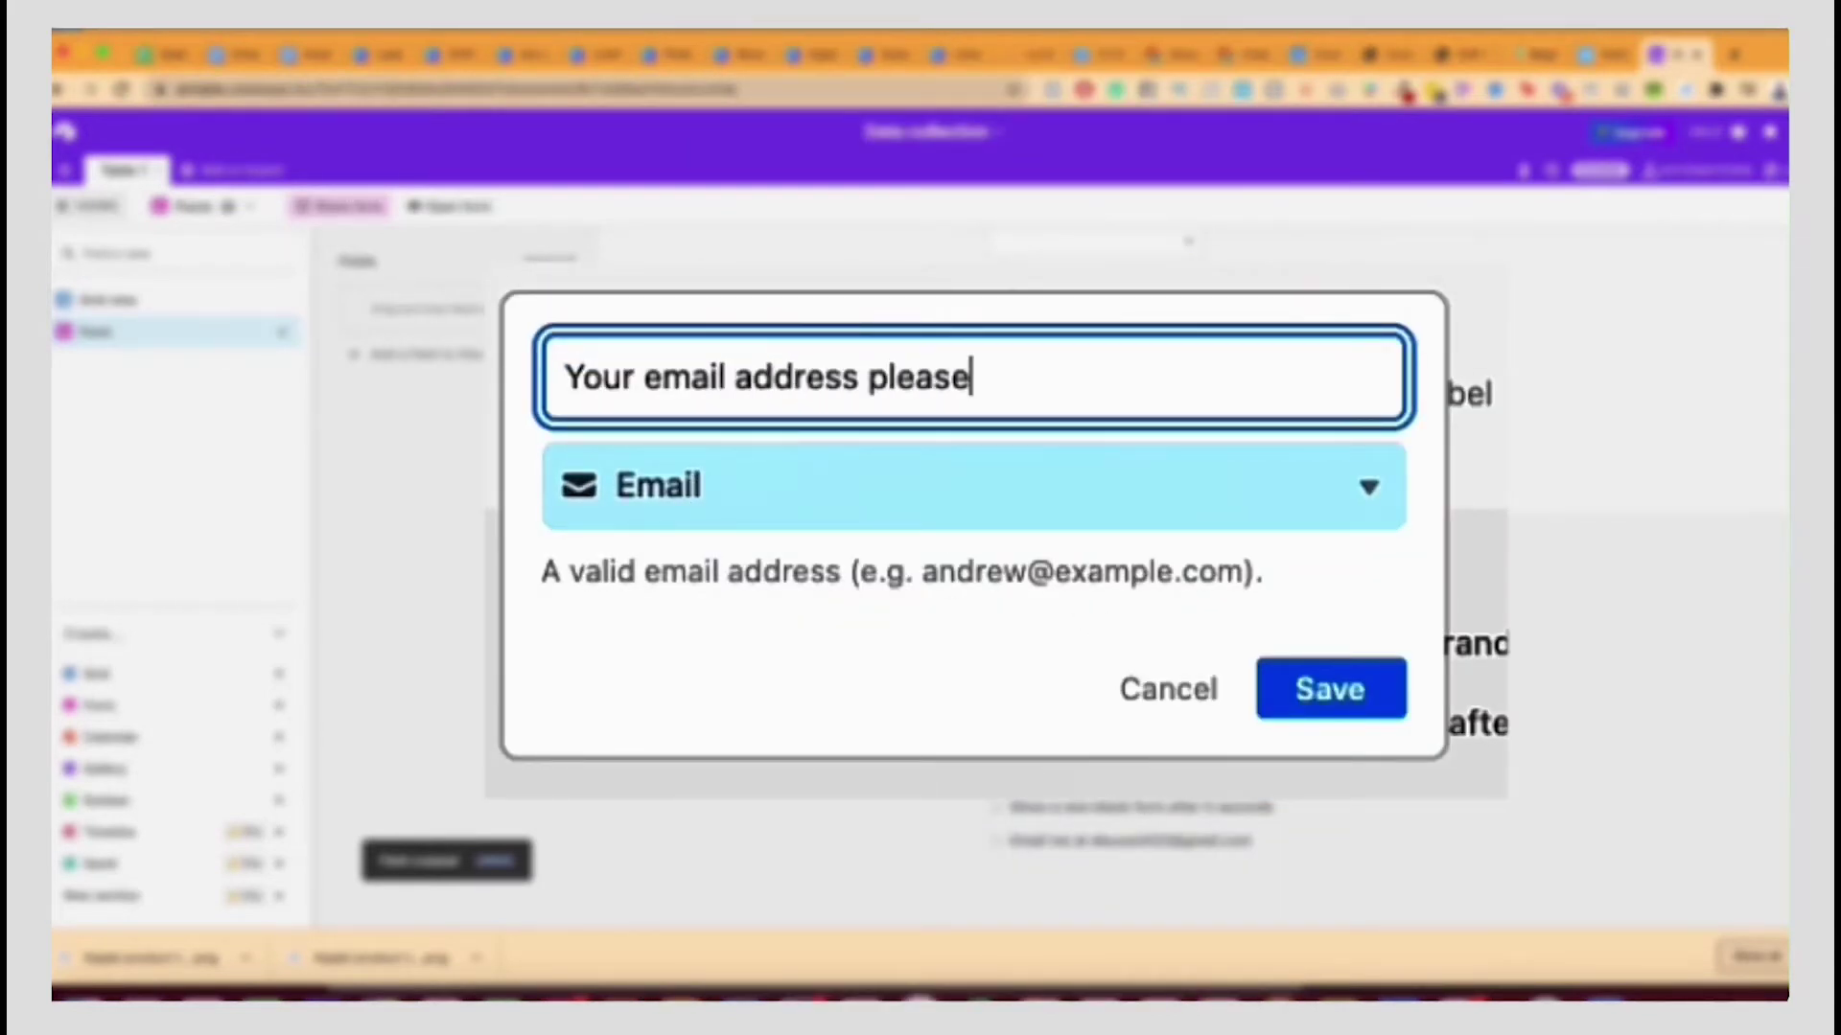
left_click(1327, 686)
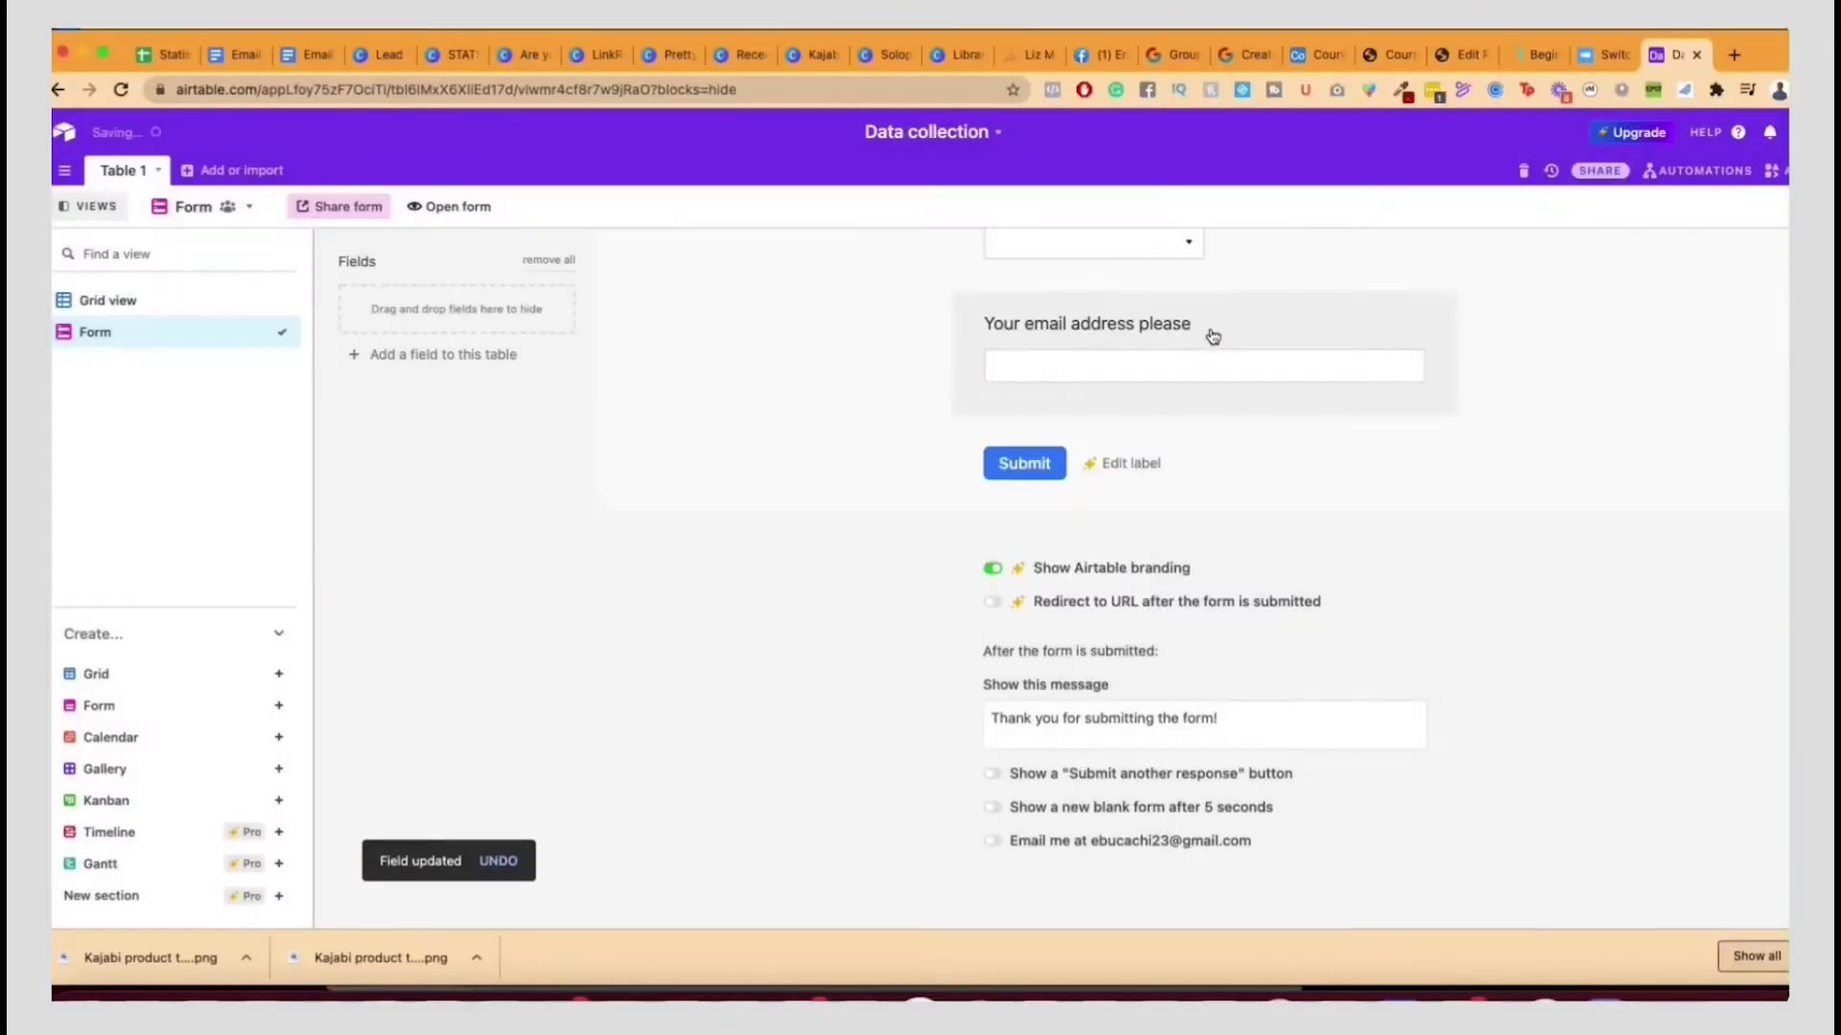
left_click(1212, 336)
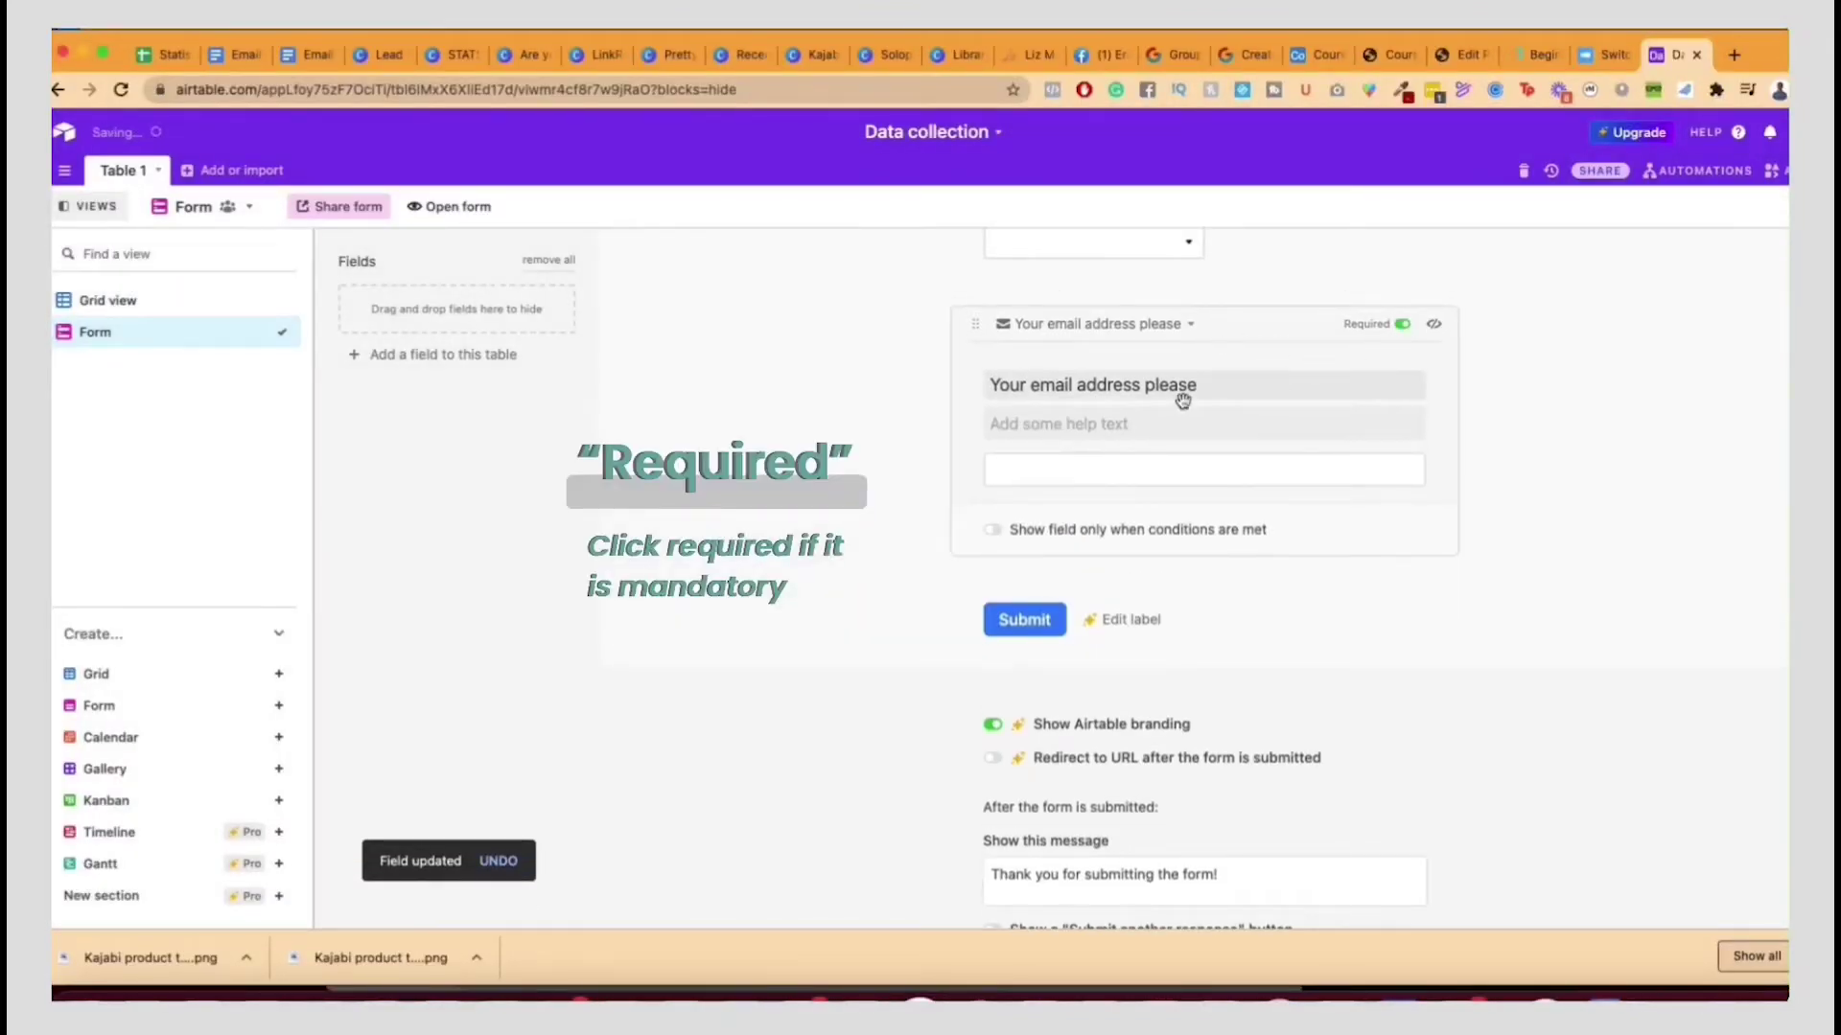
Add a required Attachment field named 'Upload your photo please'.
left_click(457, 357)
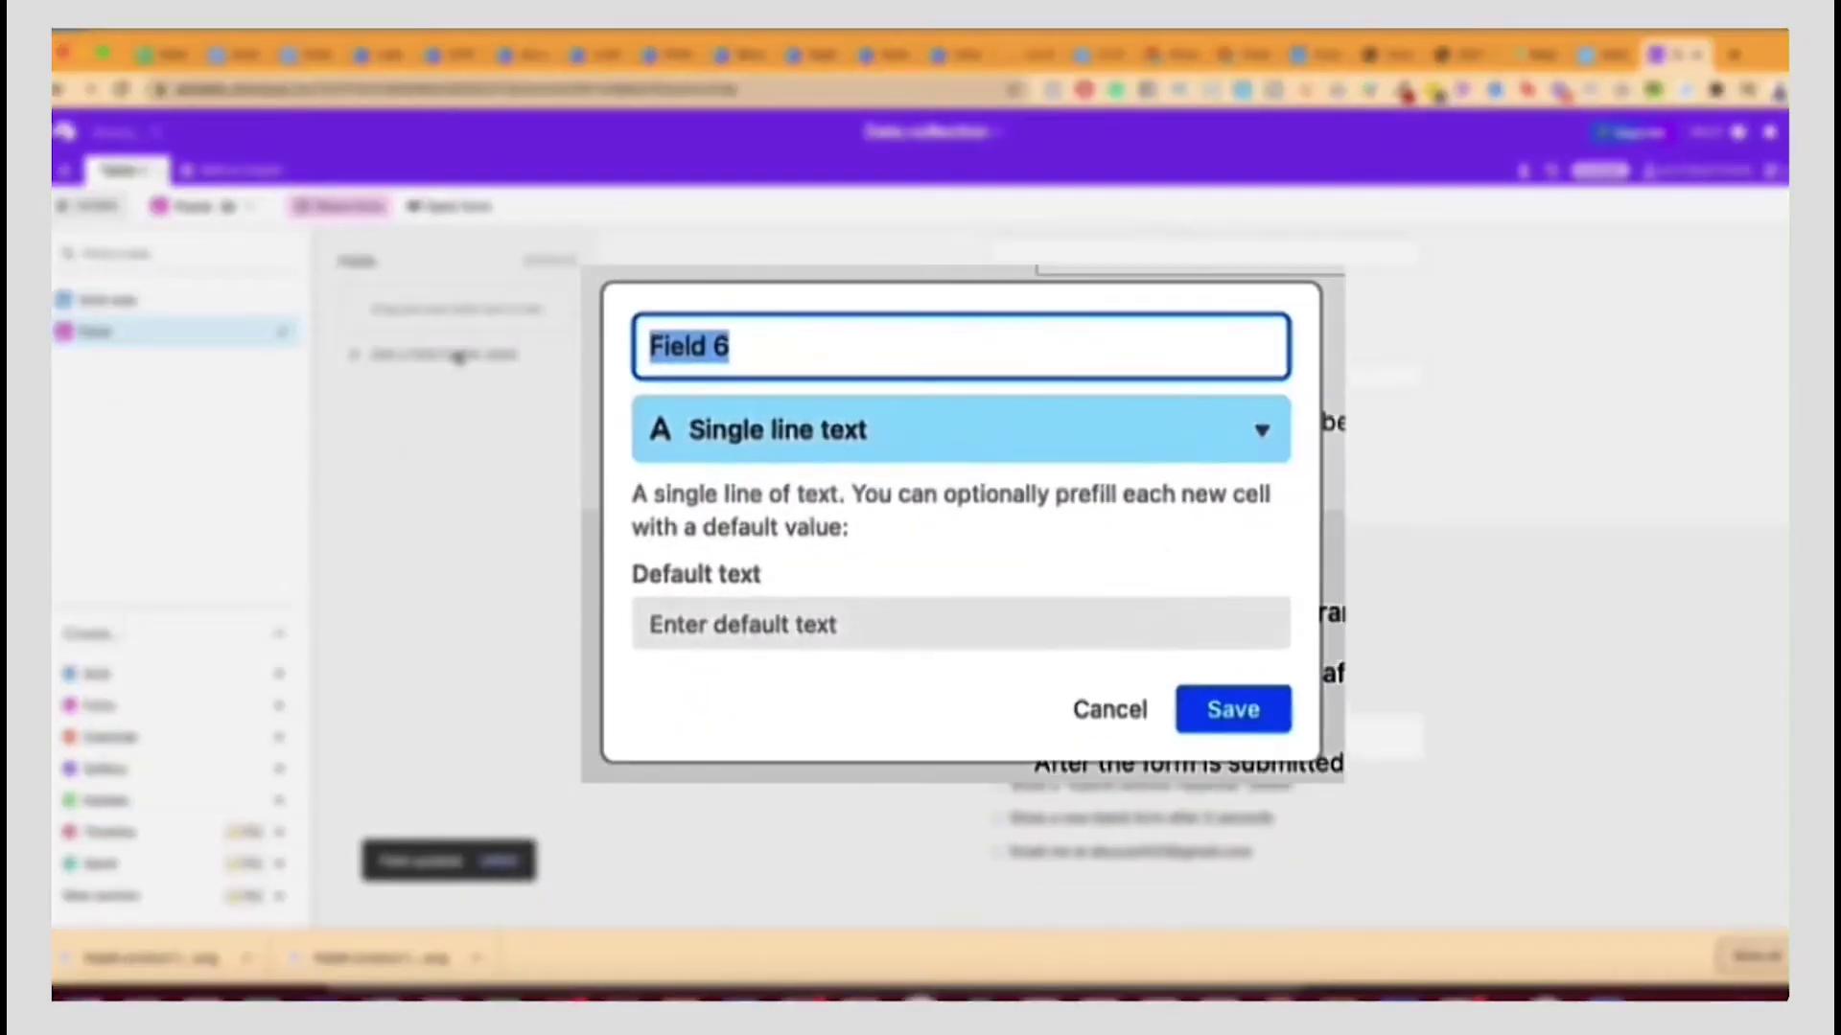
left_click(1097, 456)
scroll(1018, 508, "down", 5)
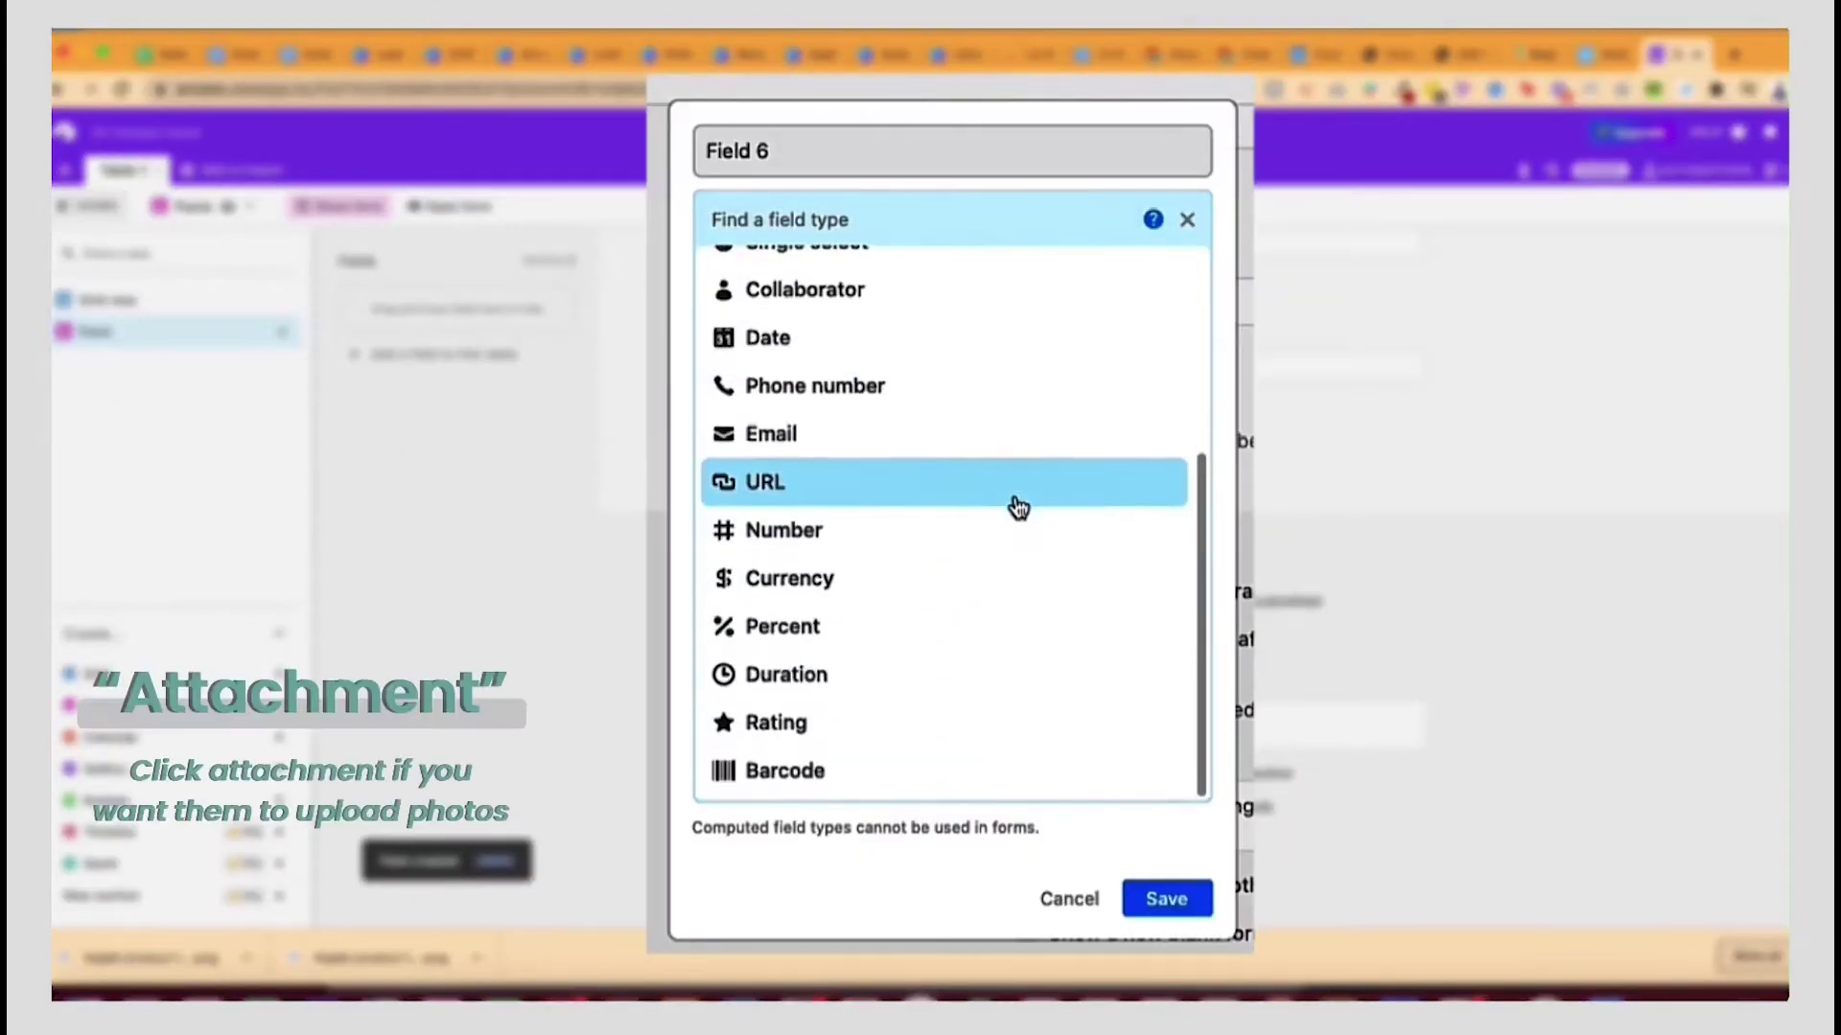
scroll(1016, 508, "up", 3)
scroll(895, 613, "up", 3)
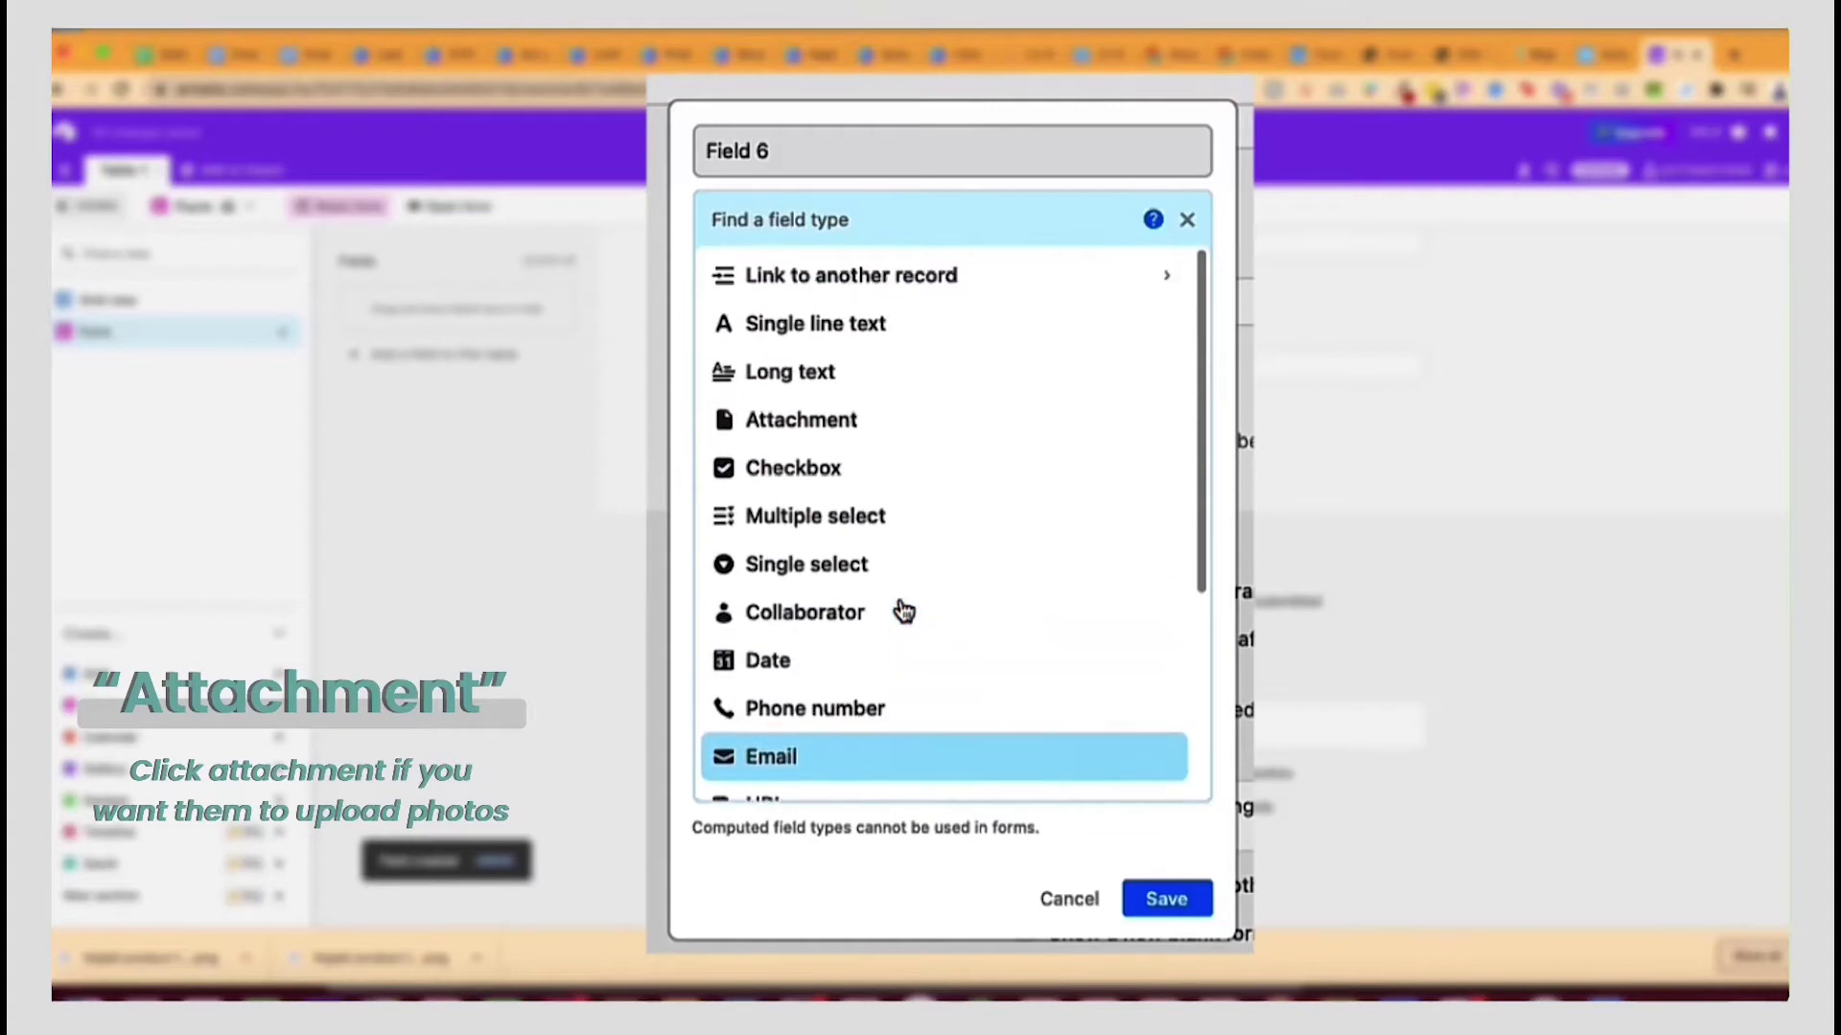
left_click(800, 419)
left_click(750, 377)
key("super+a")
type("Upload your photo ")
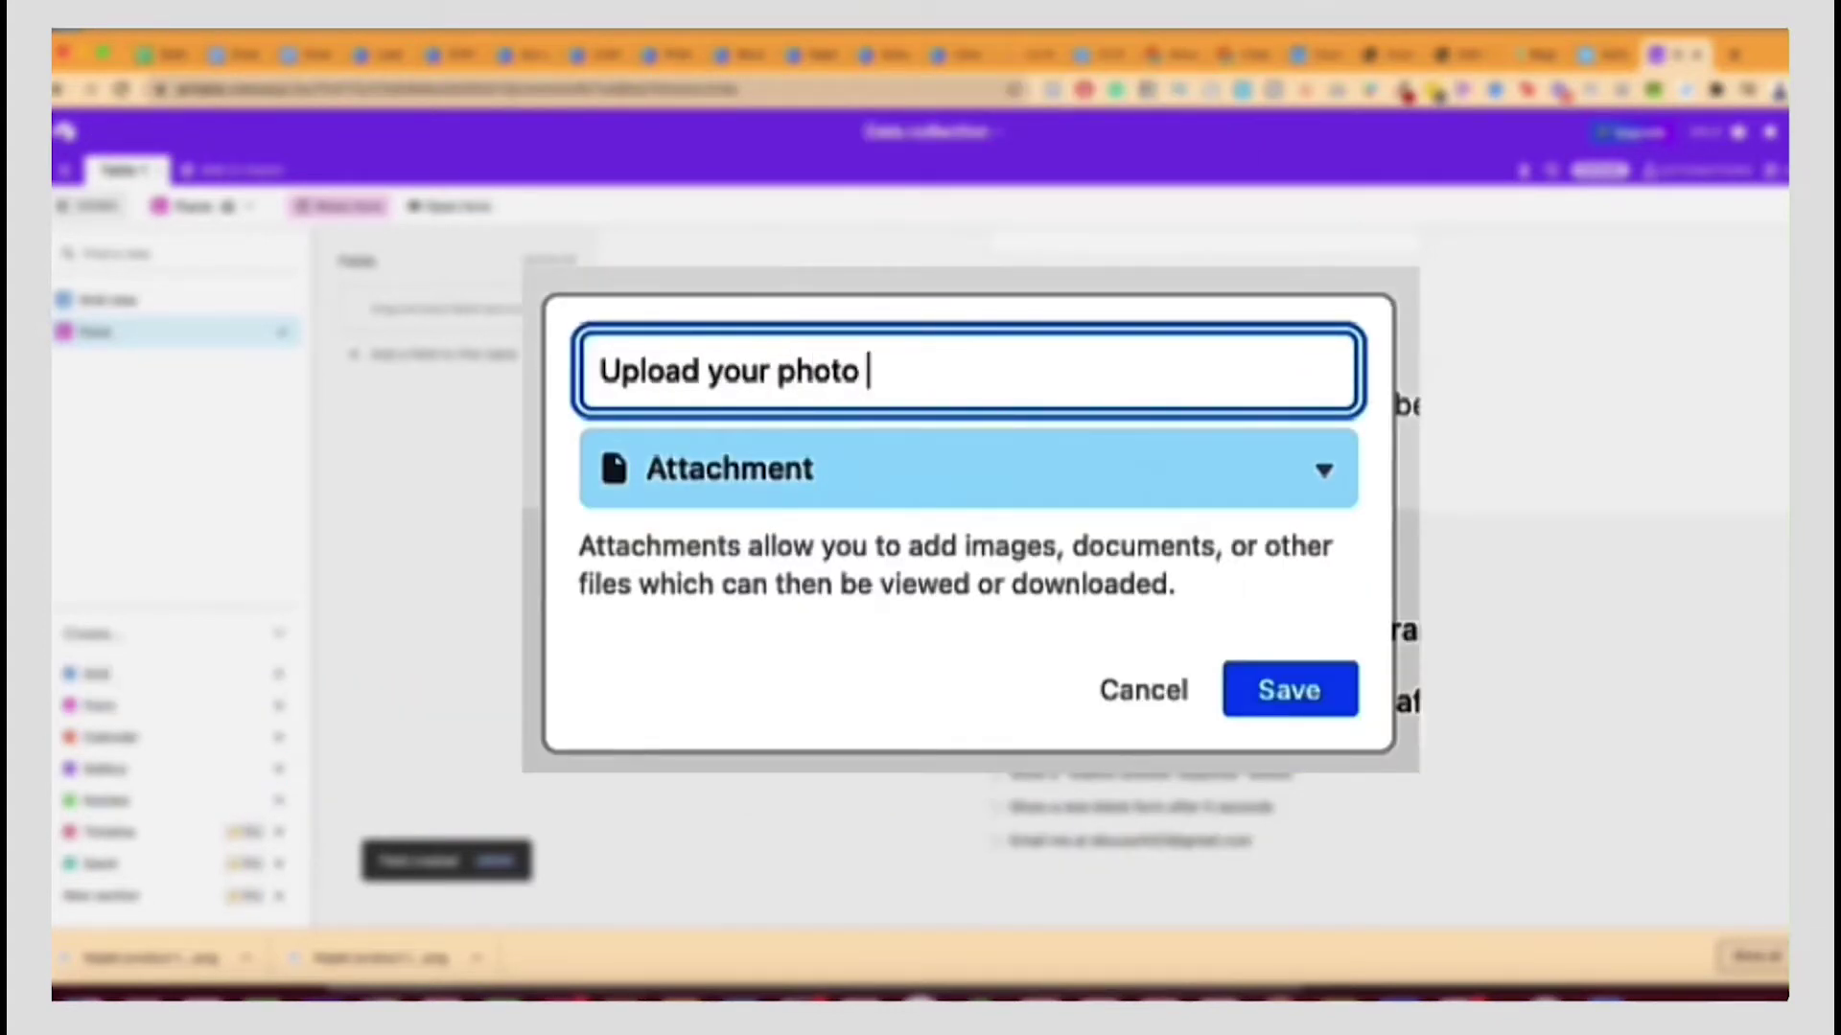
type("please")
left_click(1328, 700)
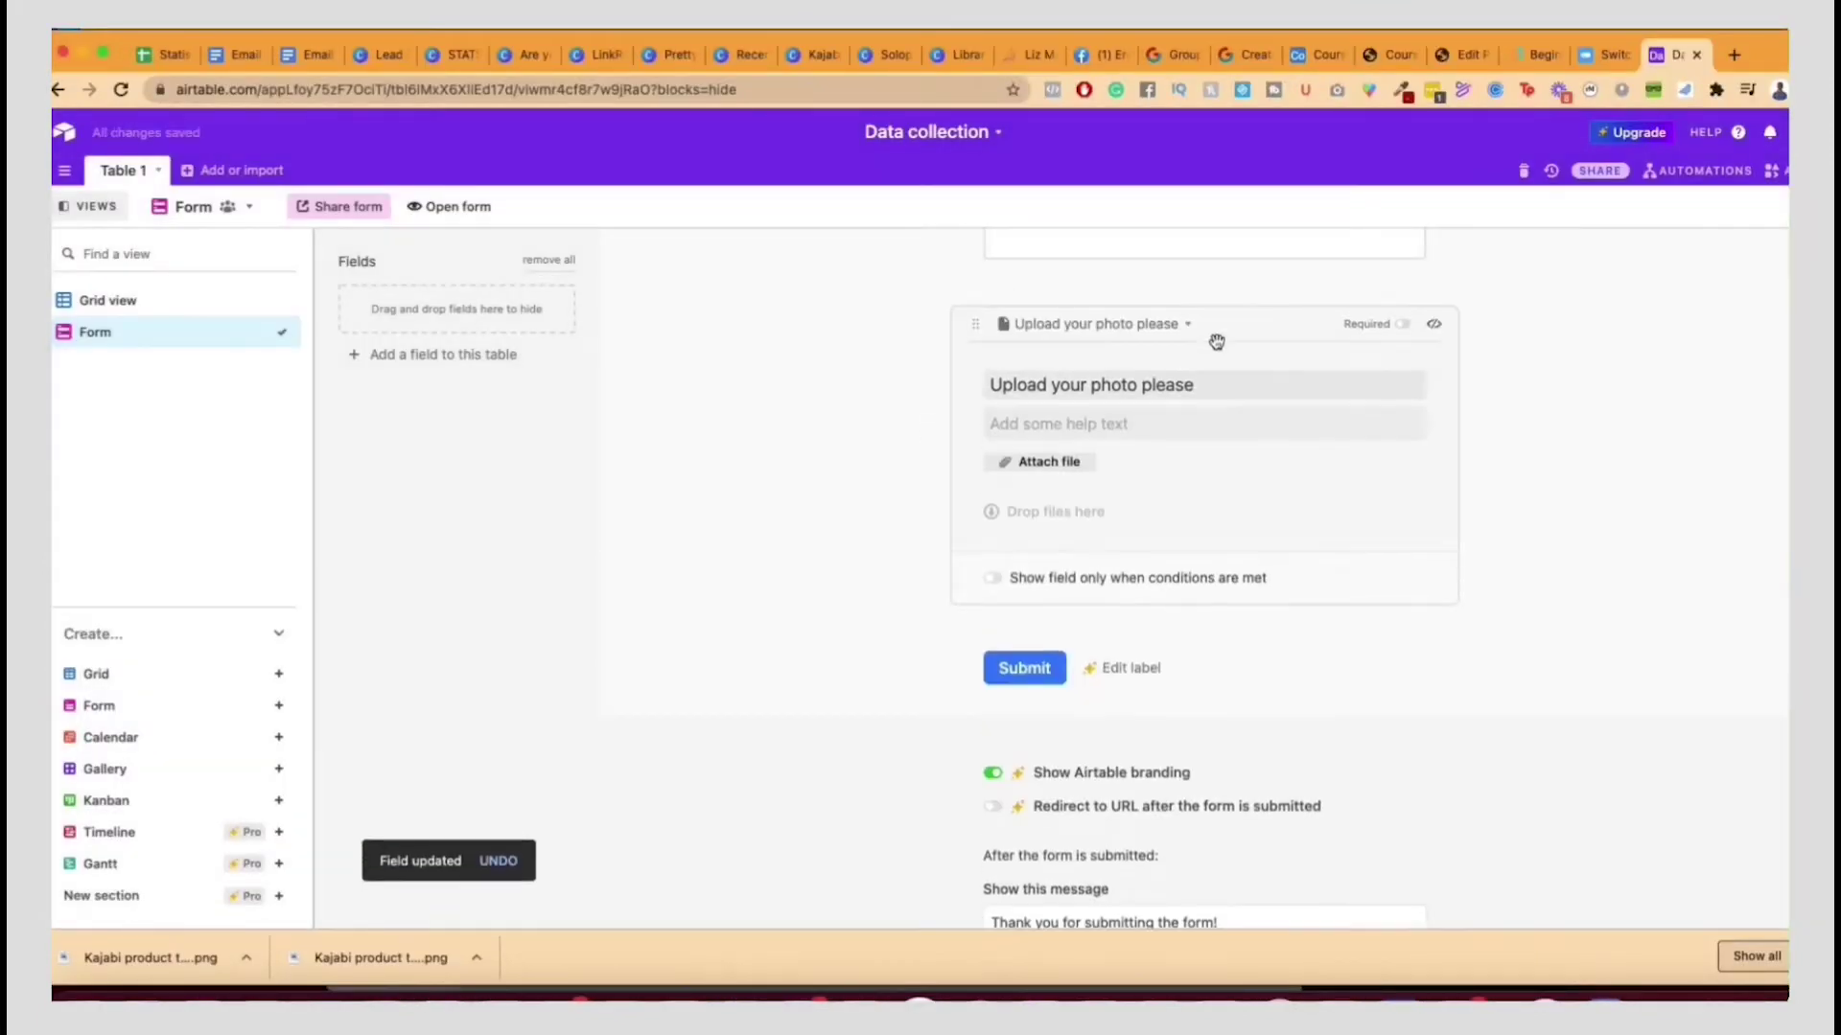
left_click(1401, 325)
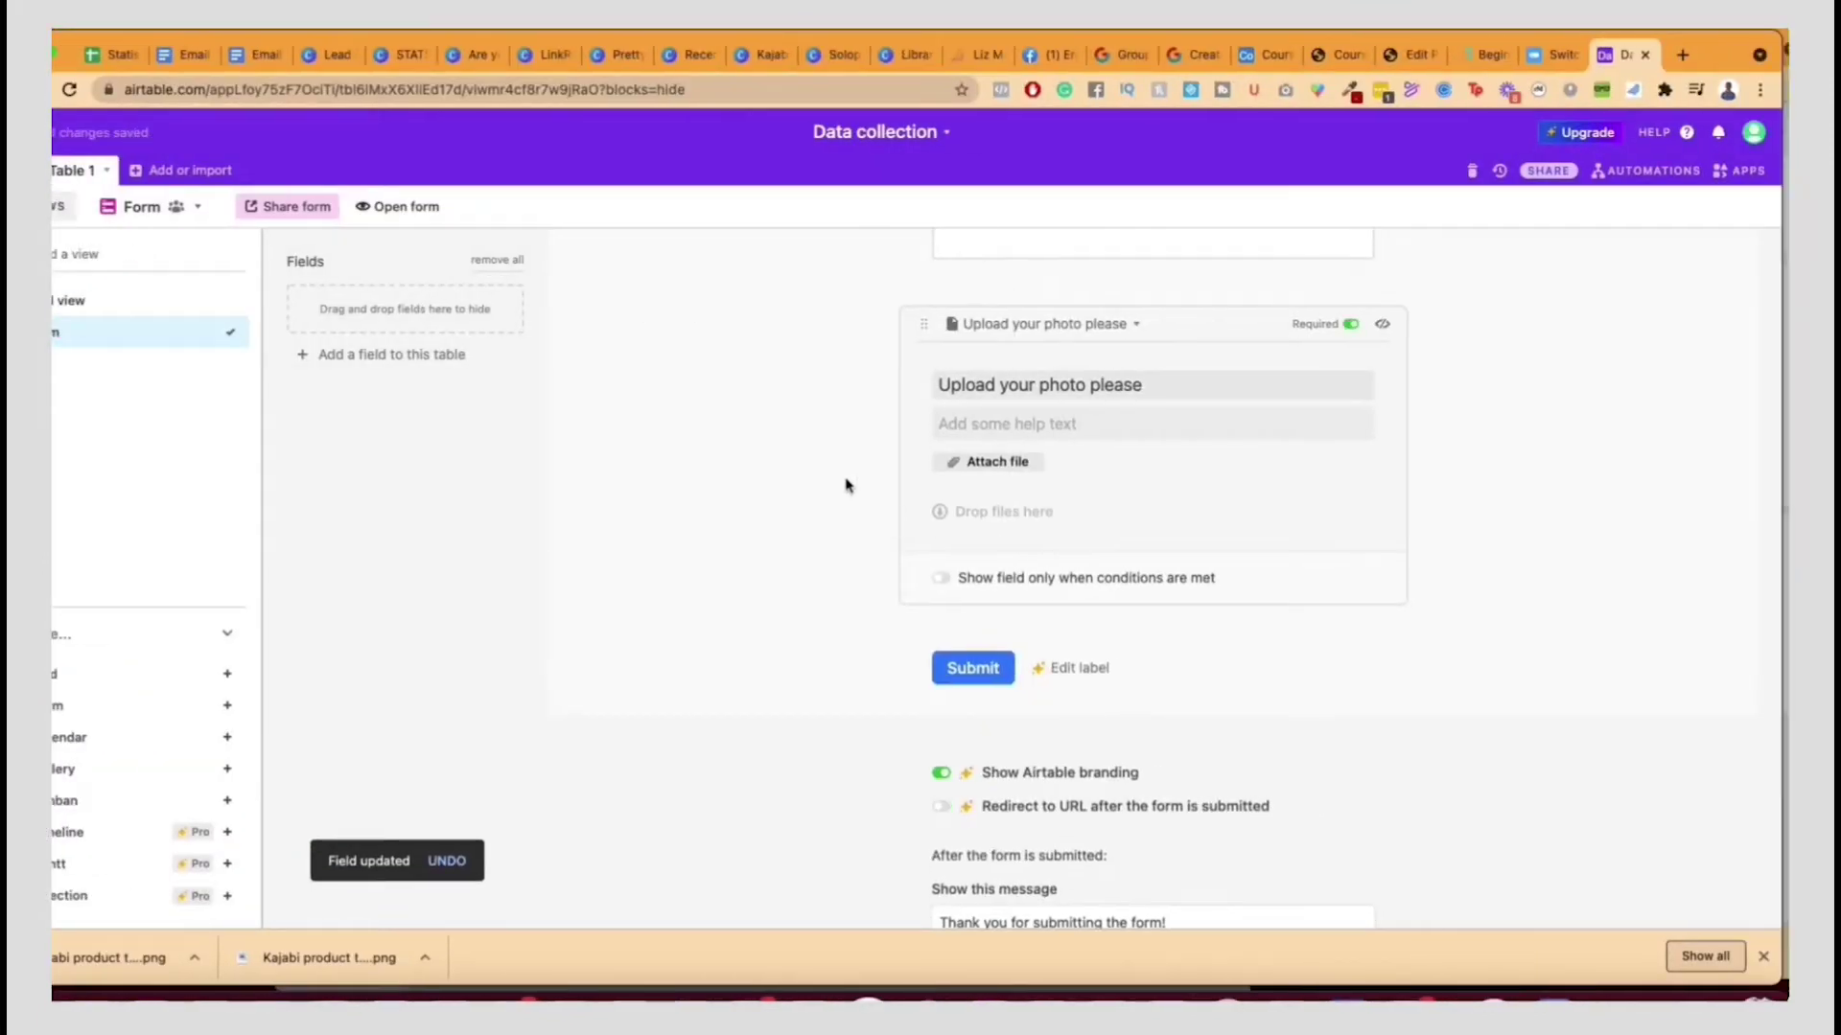
Add a Single select field named 'How many kids do you have?'.
left_click(413, 356)
left_click(861, 462)
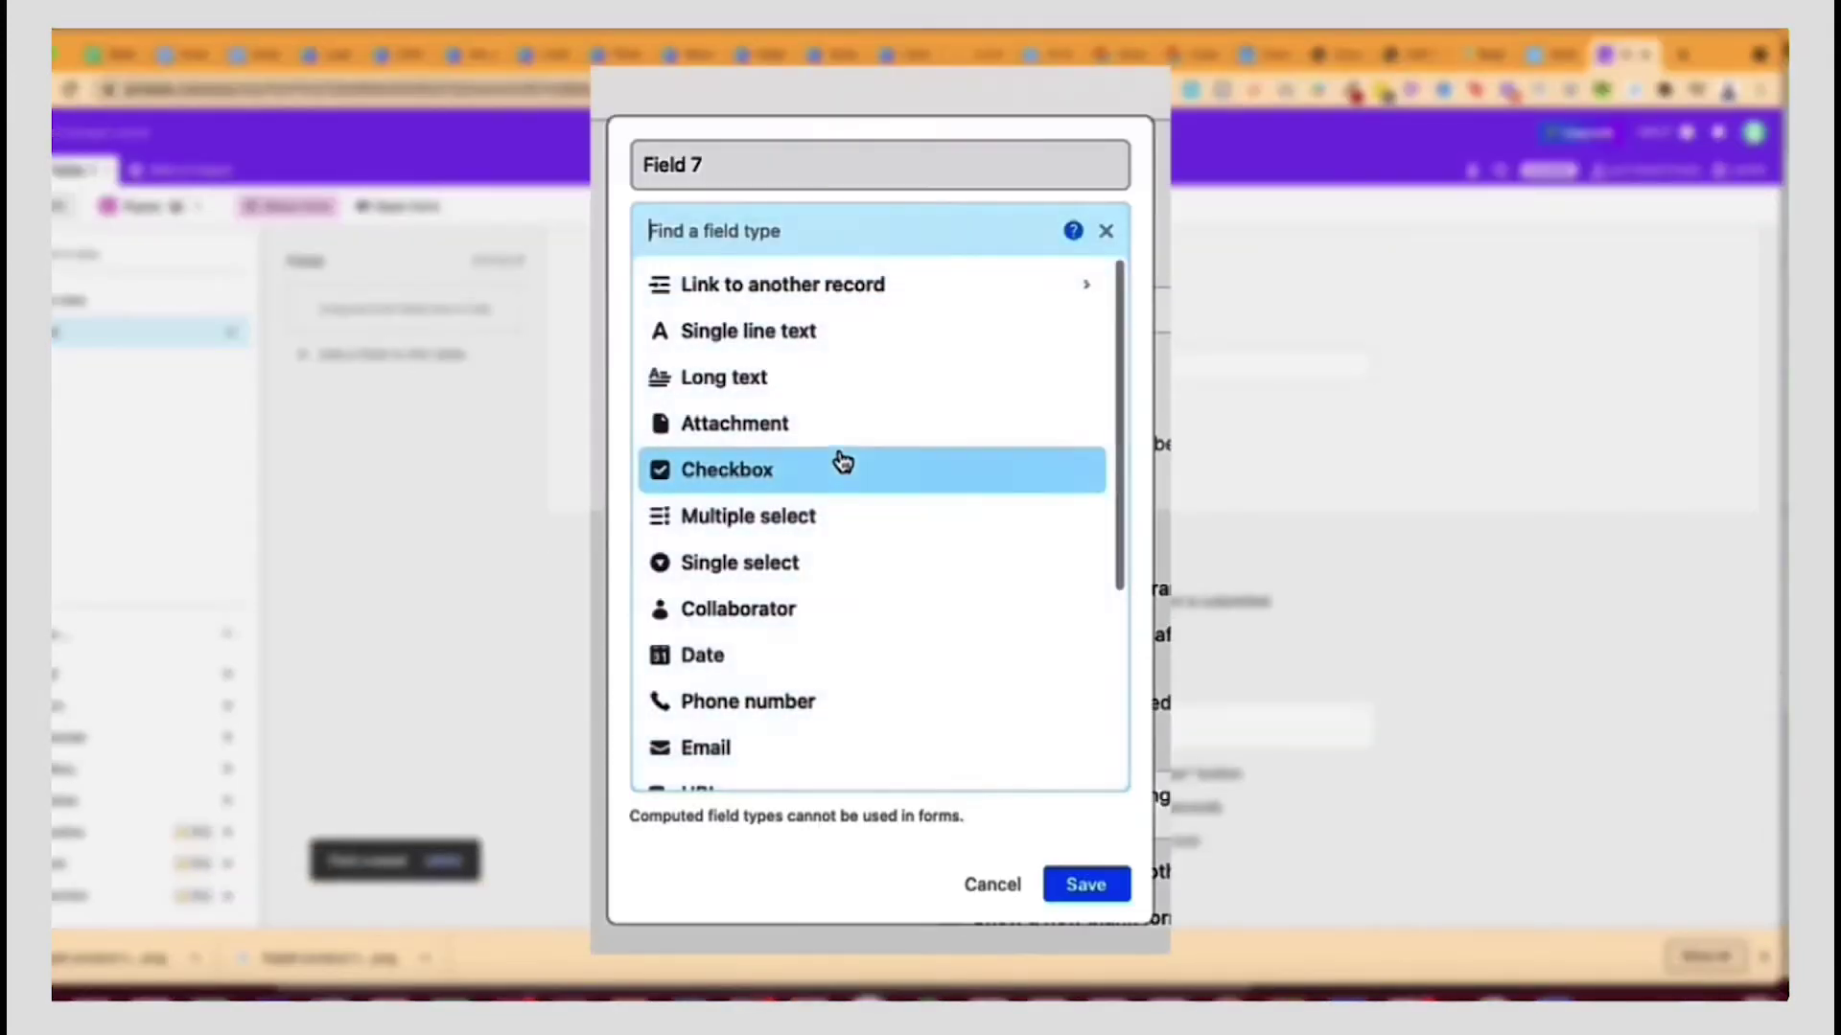
left_click(823, 564)
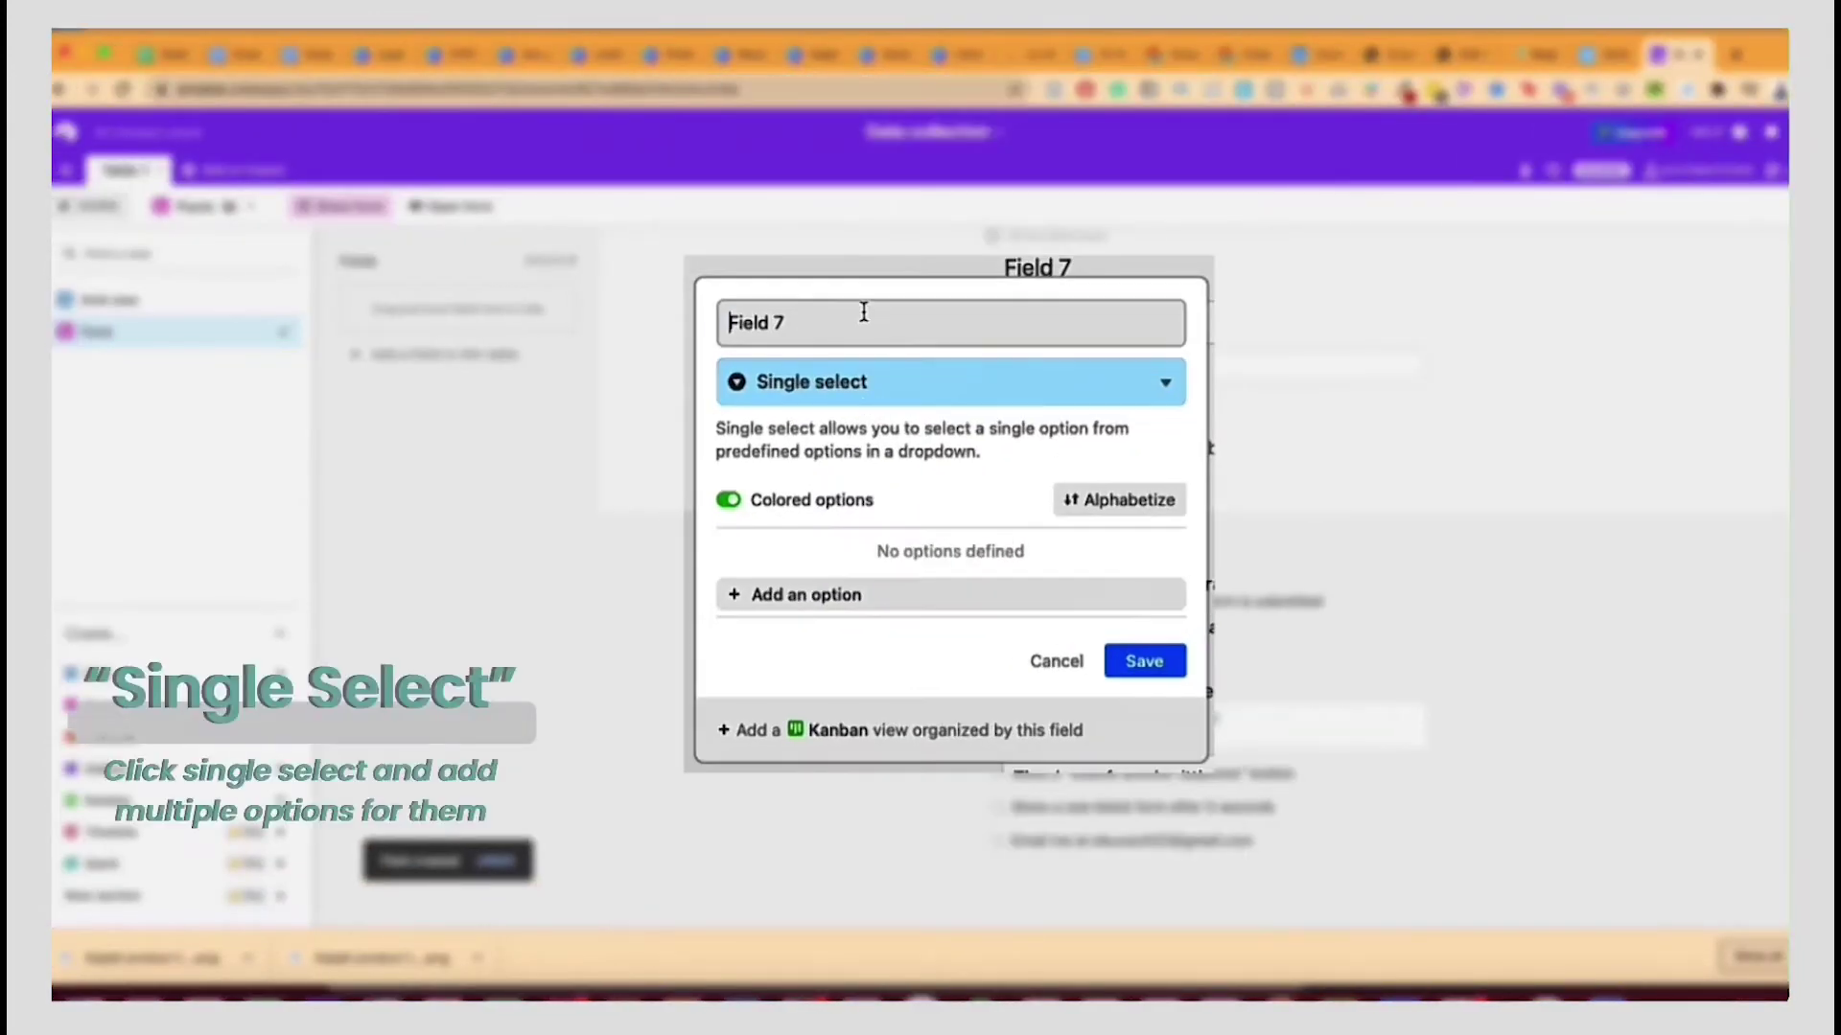
left_click(864, 313)
type("How many kids do you have?")
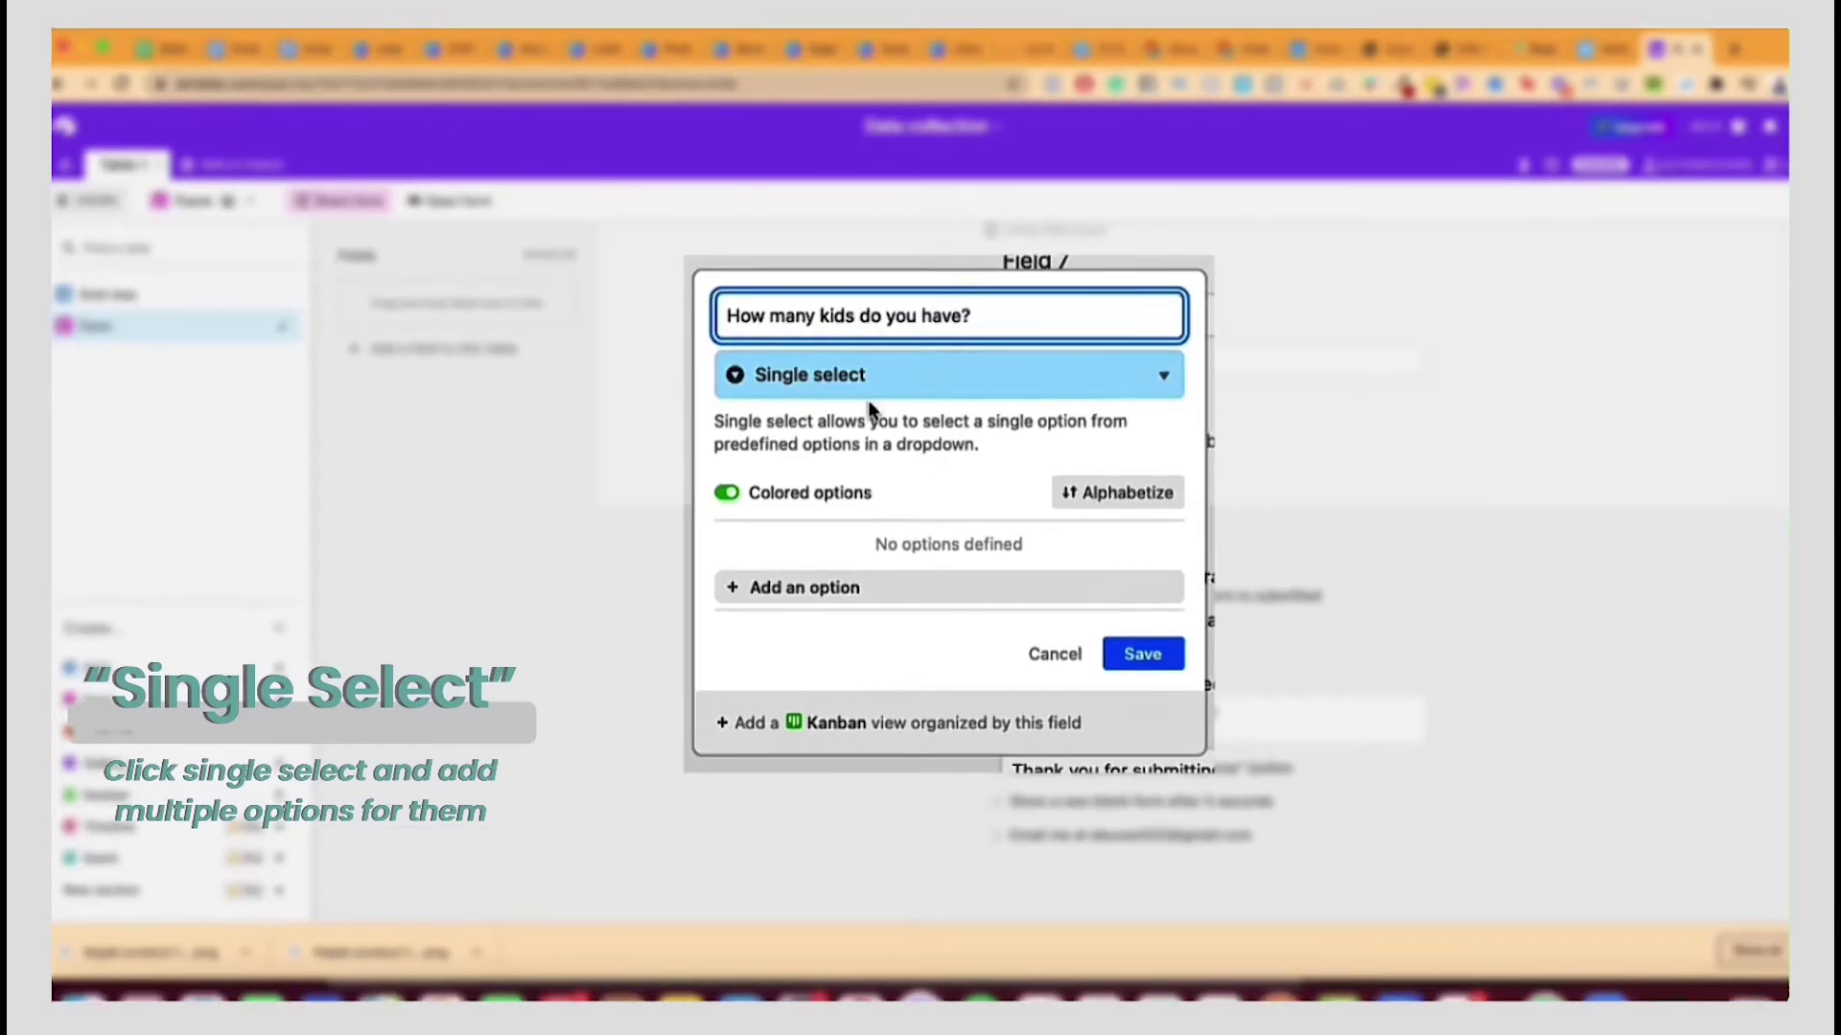
Give the kids question answer options 1 through 9 and save it.
left_click(855, 586)
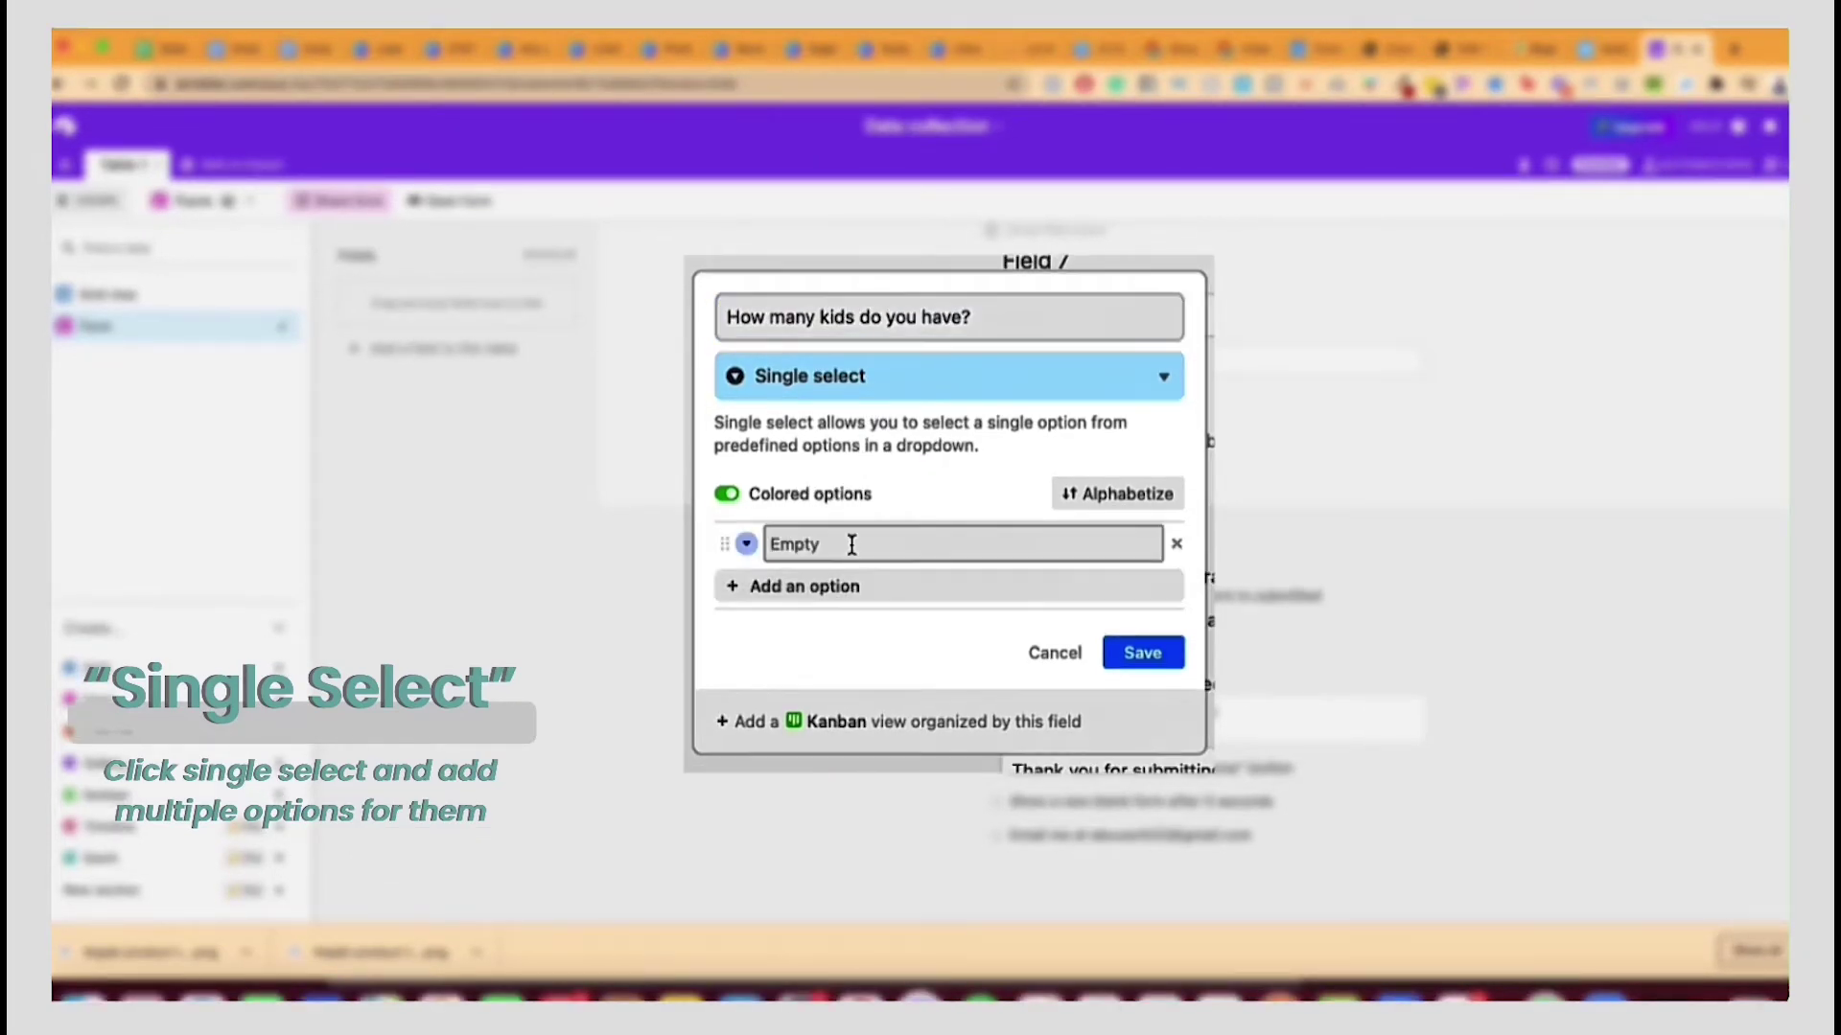
type("1")
key("Return")
type("2")
key("Return")
type("3")
key("Return")
type("3")
key("BackSpace")
type("4")
key("Return")
type("5")
key("Return")
type("6")
key("Return")
type("7")
key("Return")
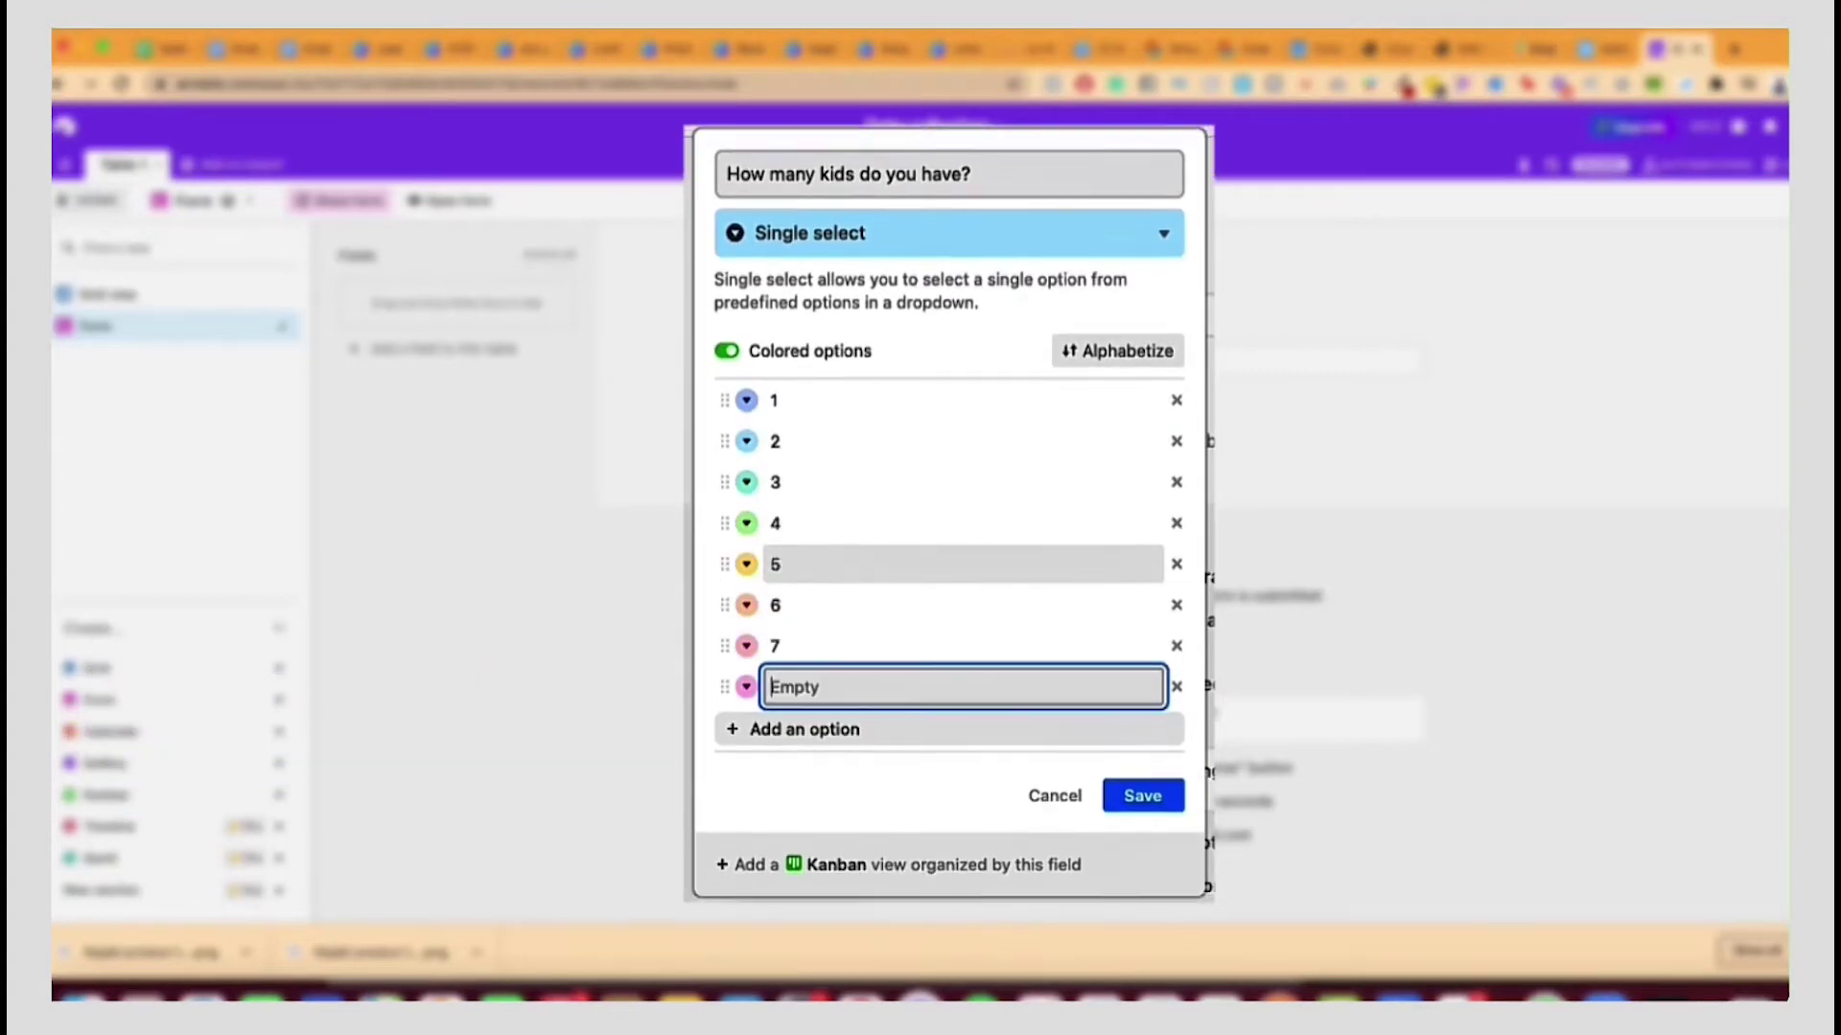
type("8")
key("Return")
type("9")
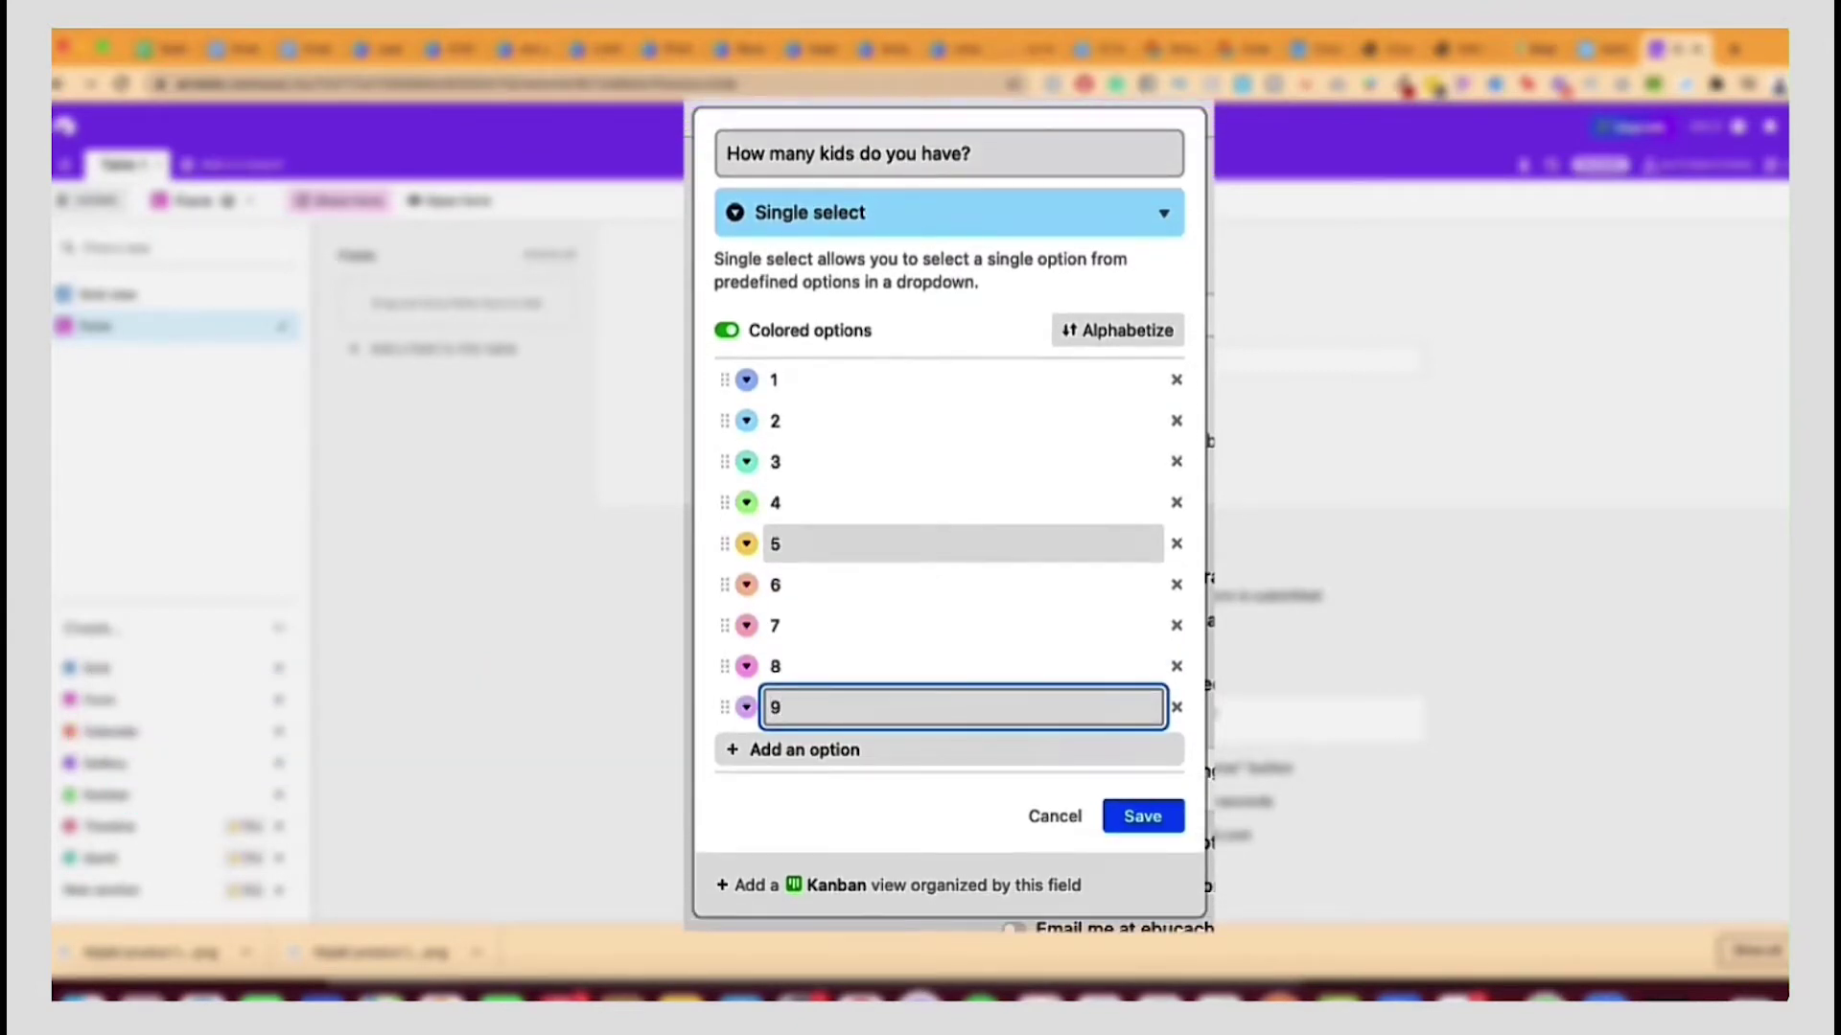
left_click(1151, 820)
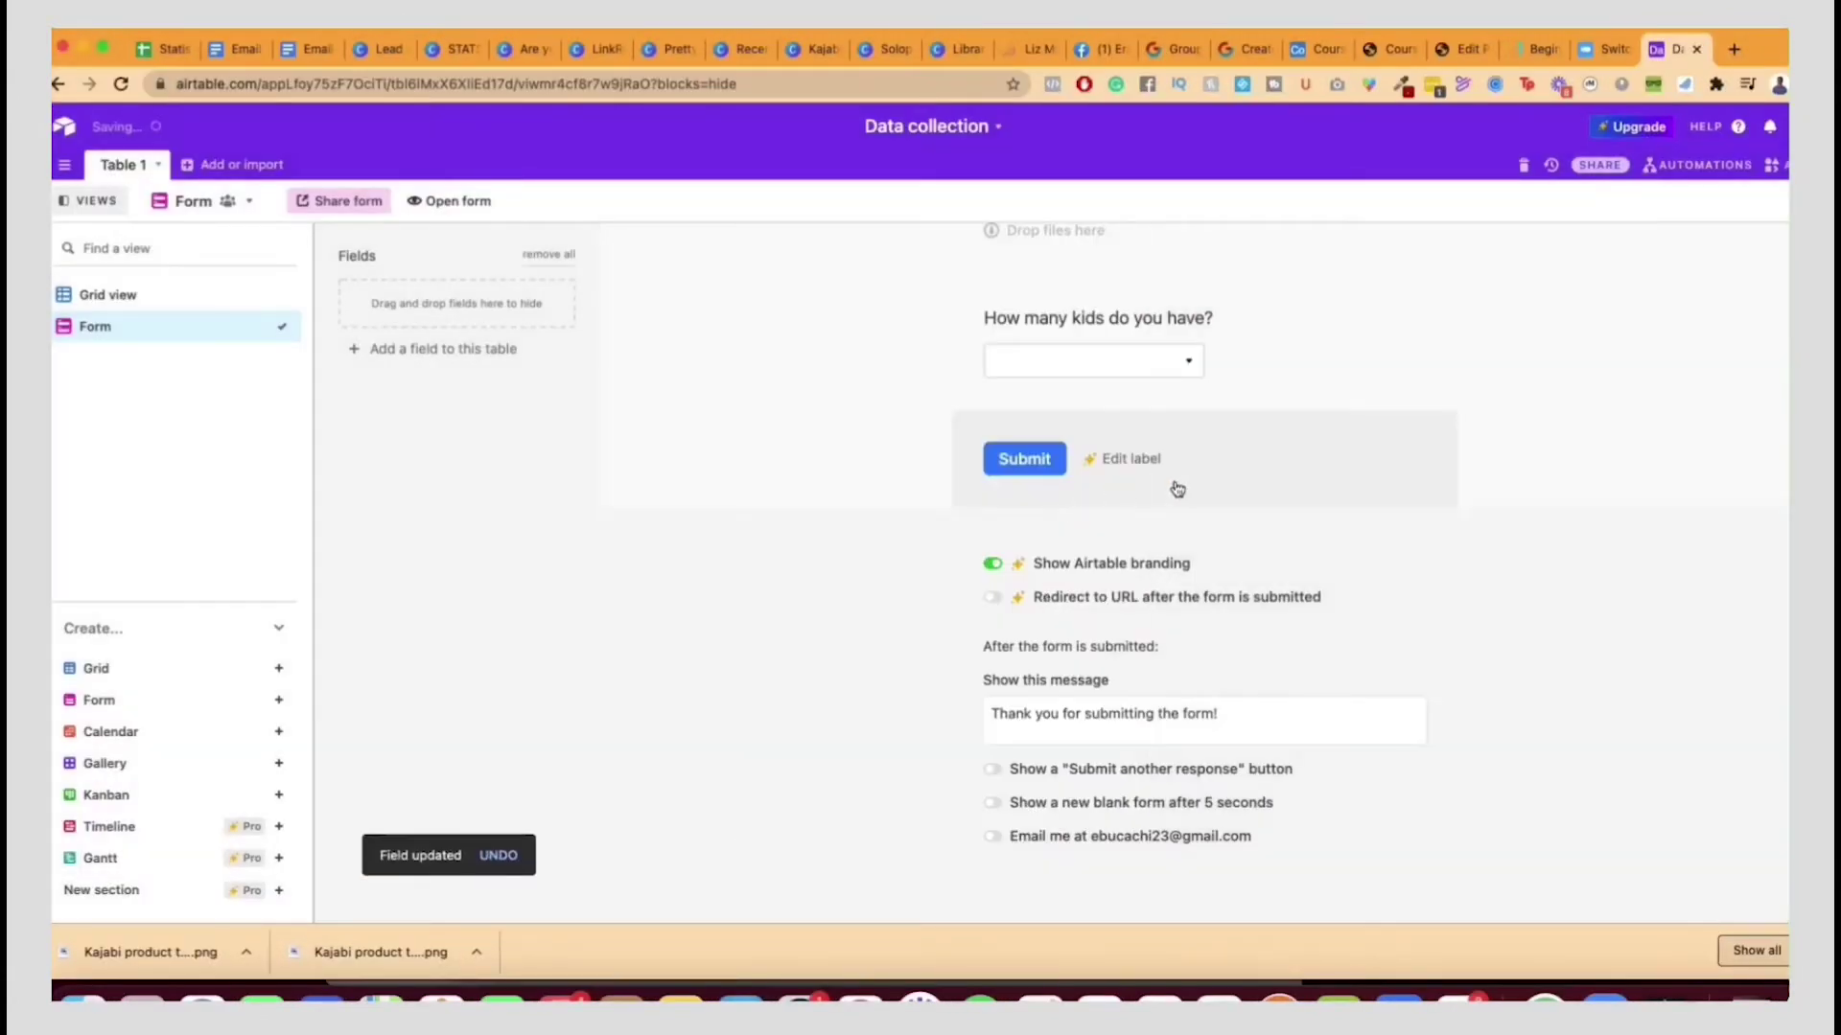
left_click(1256, 321)
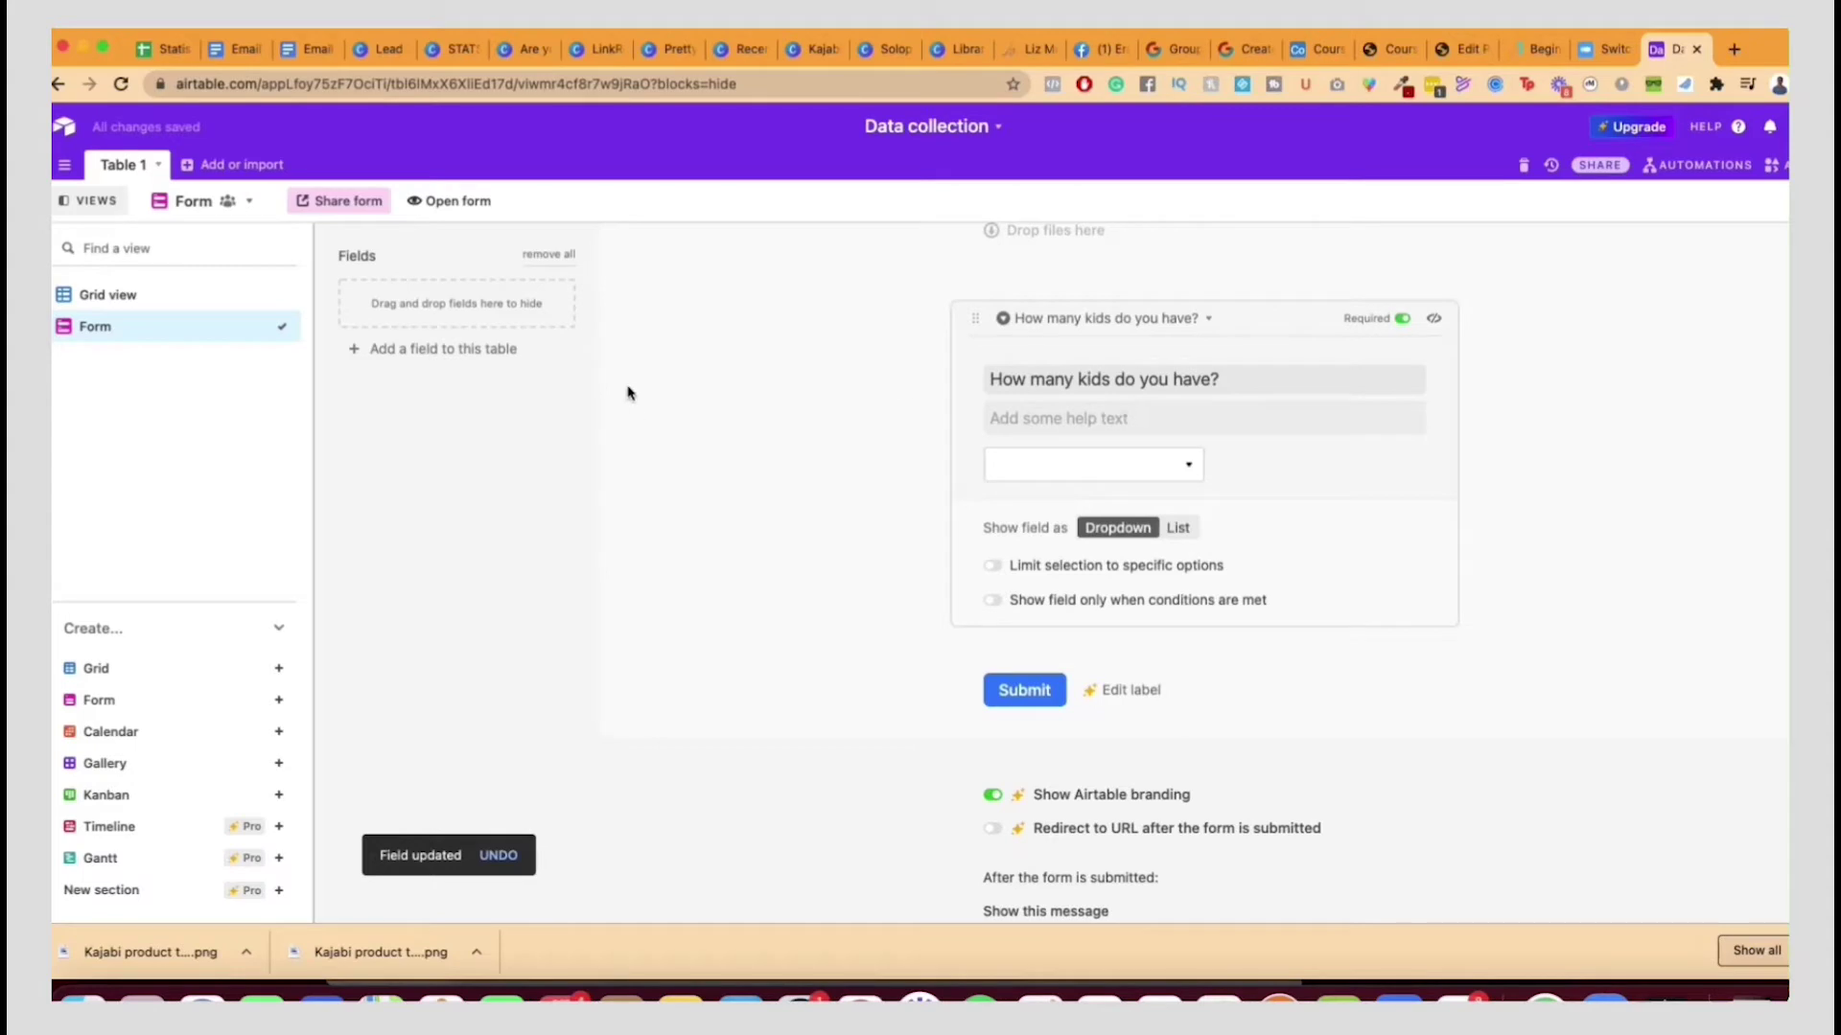
Show the kids question's answer choices as a List instead of a dropdown.
left_click(1179, 529)
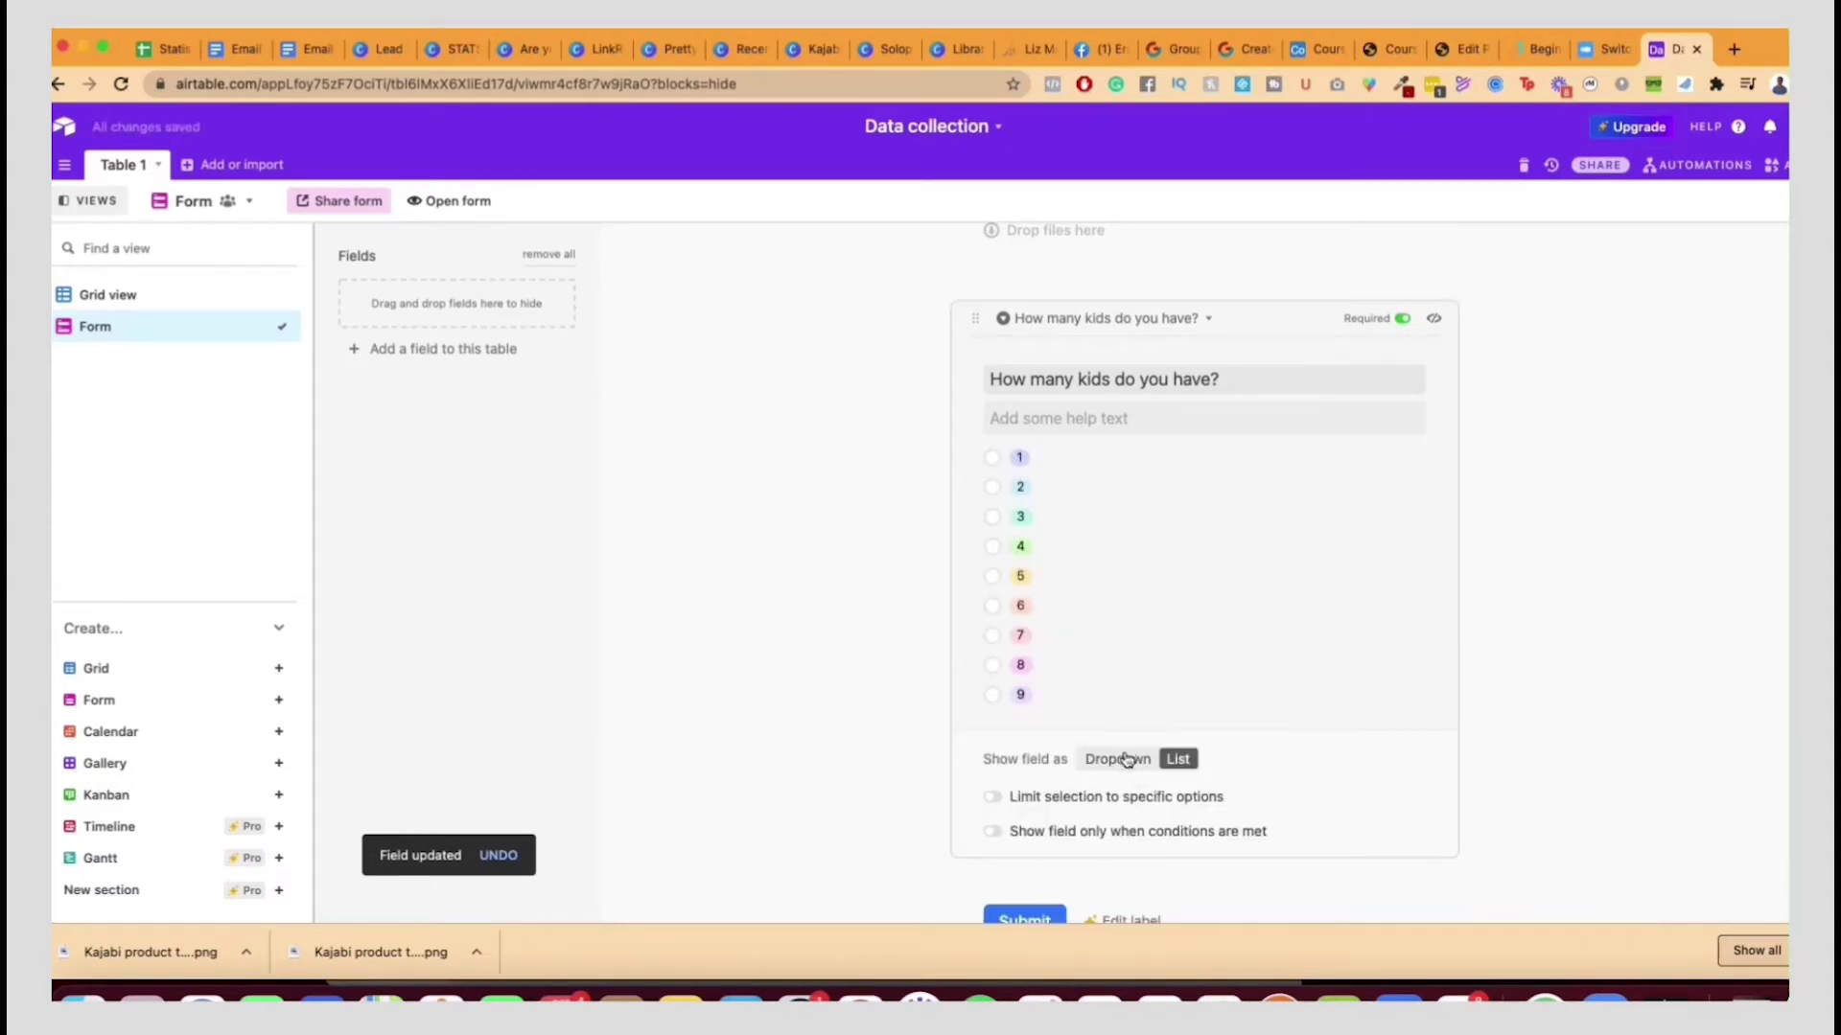
scroll(1060, 721, "down", 1)
scroll(1055, 721, "up", 5)
scroll(1045, 710, "down", 5)
scroll(1038, 695, "down", 3)
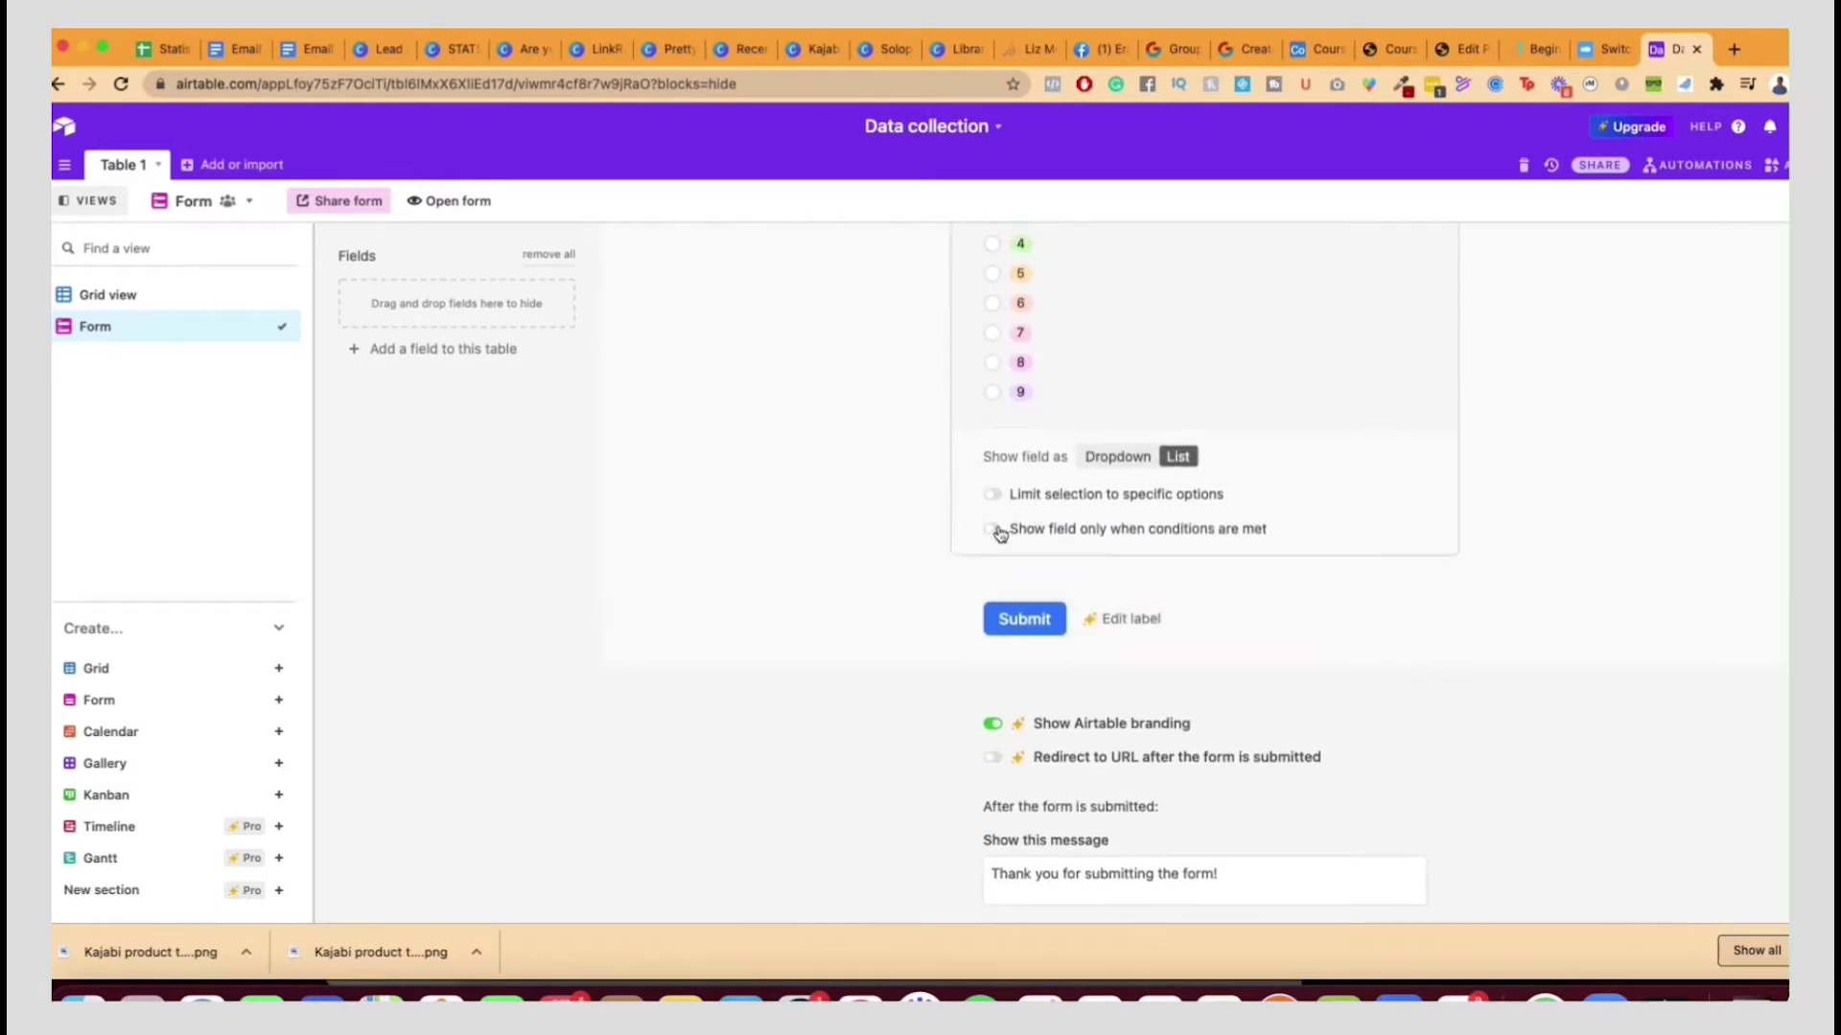
Try a display condition on the kids question, then discard it.
left_click(993, 530)
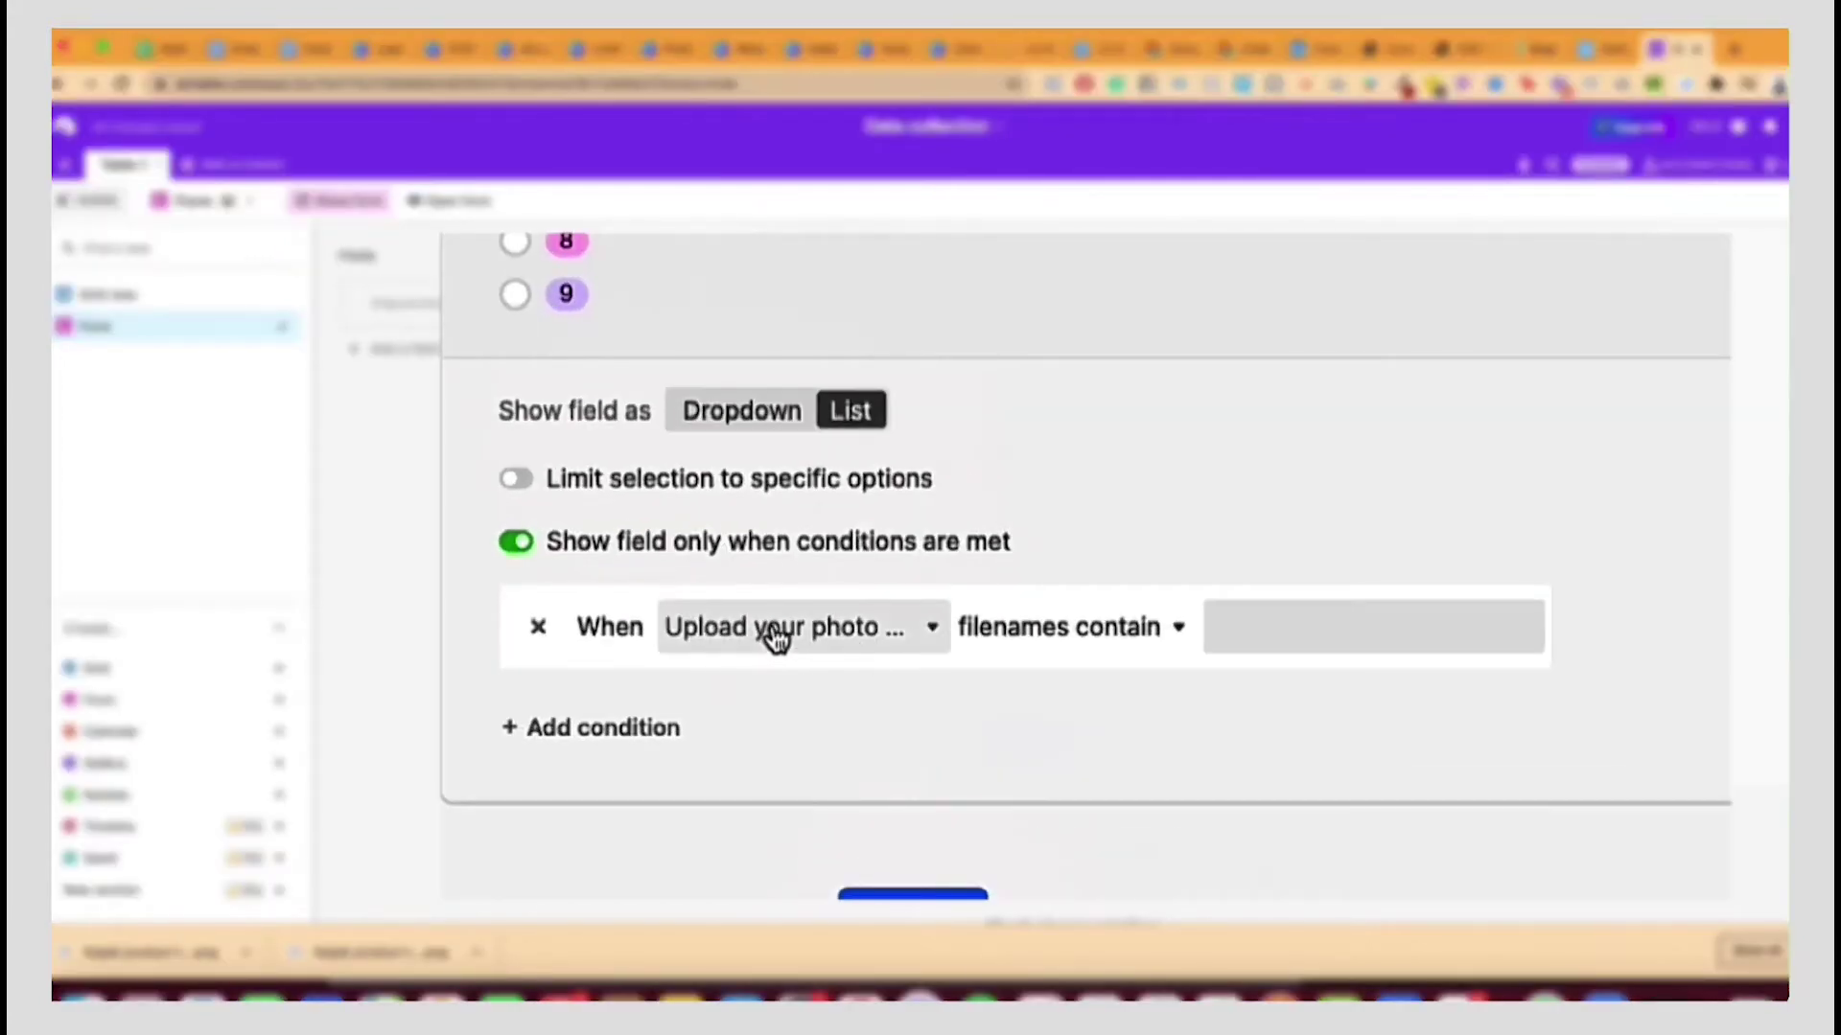
left_click(846, 640)
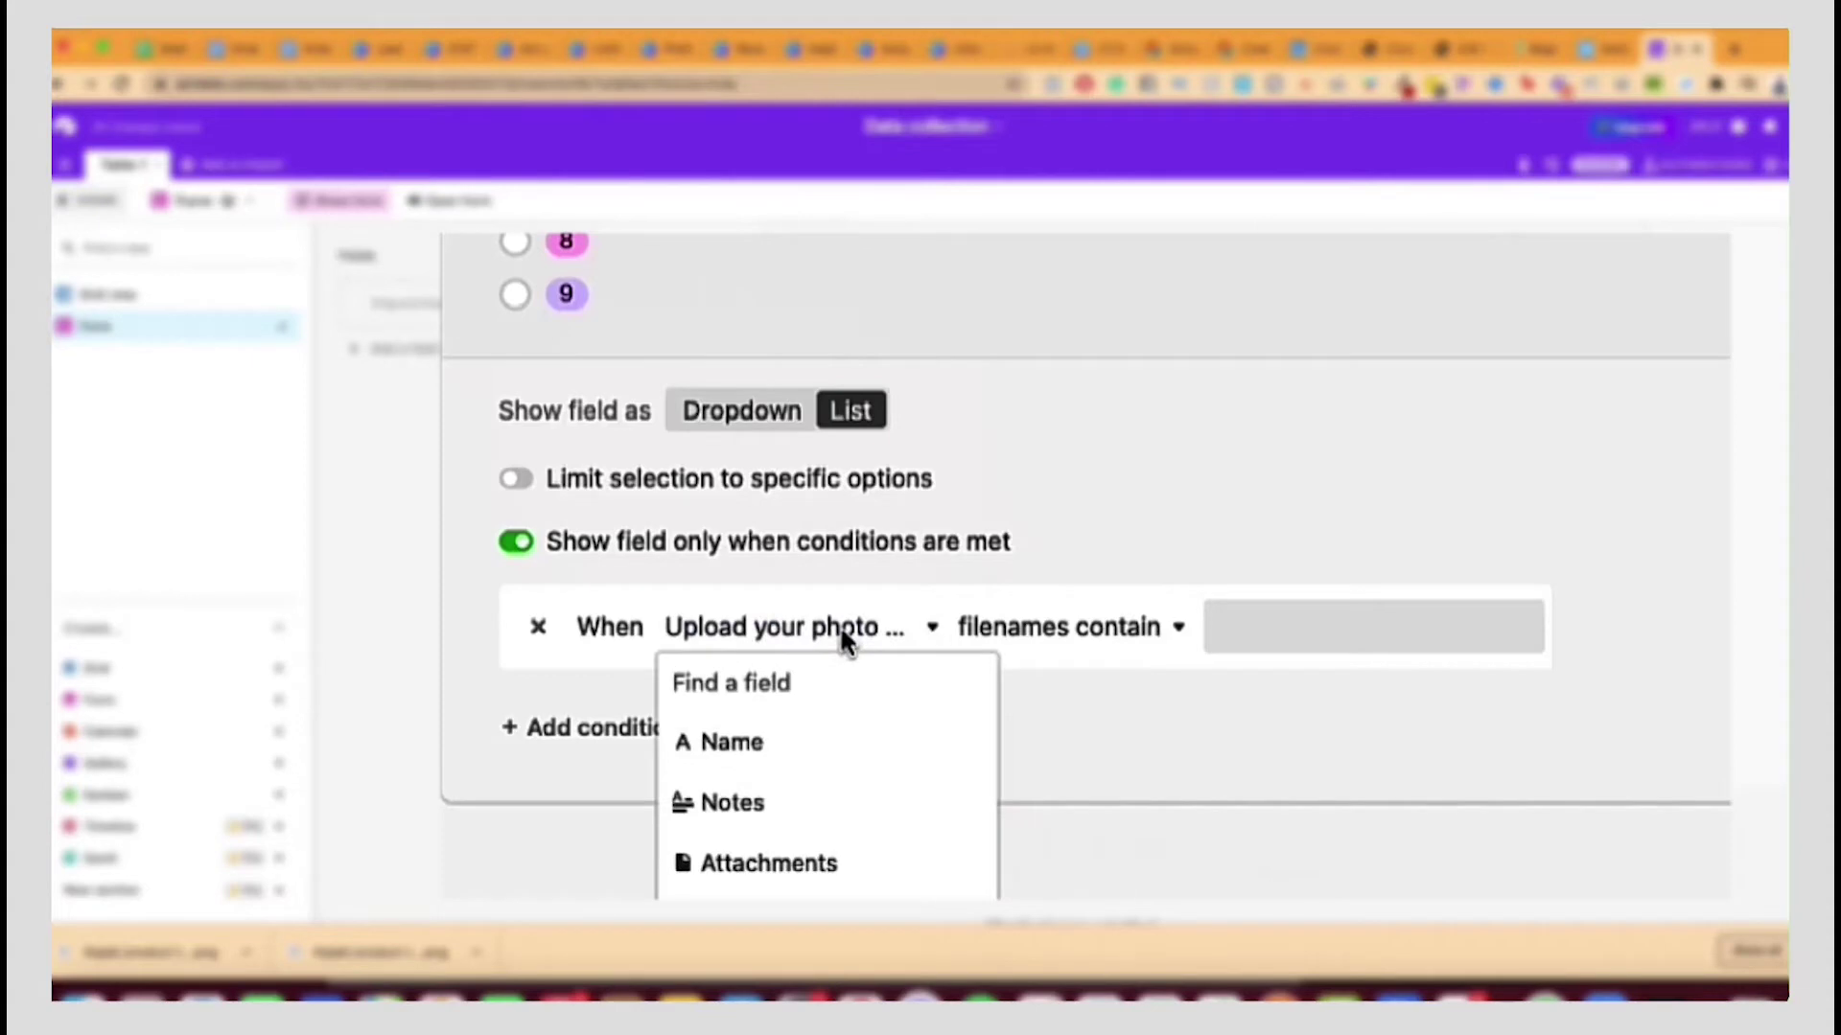
left_click(1384, 624)
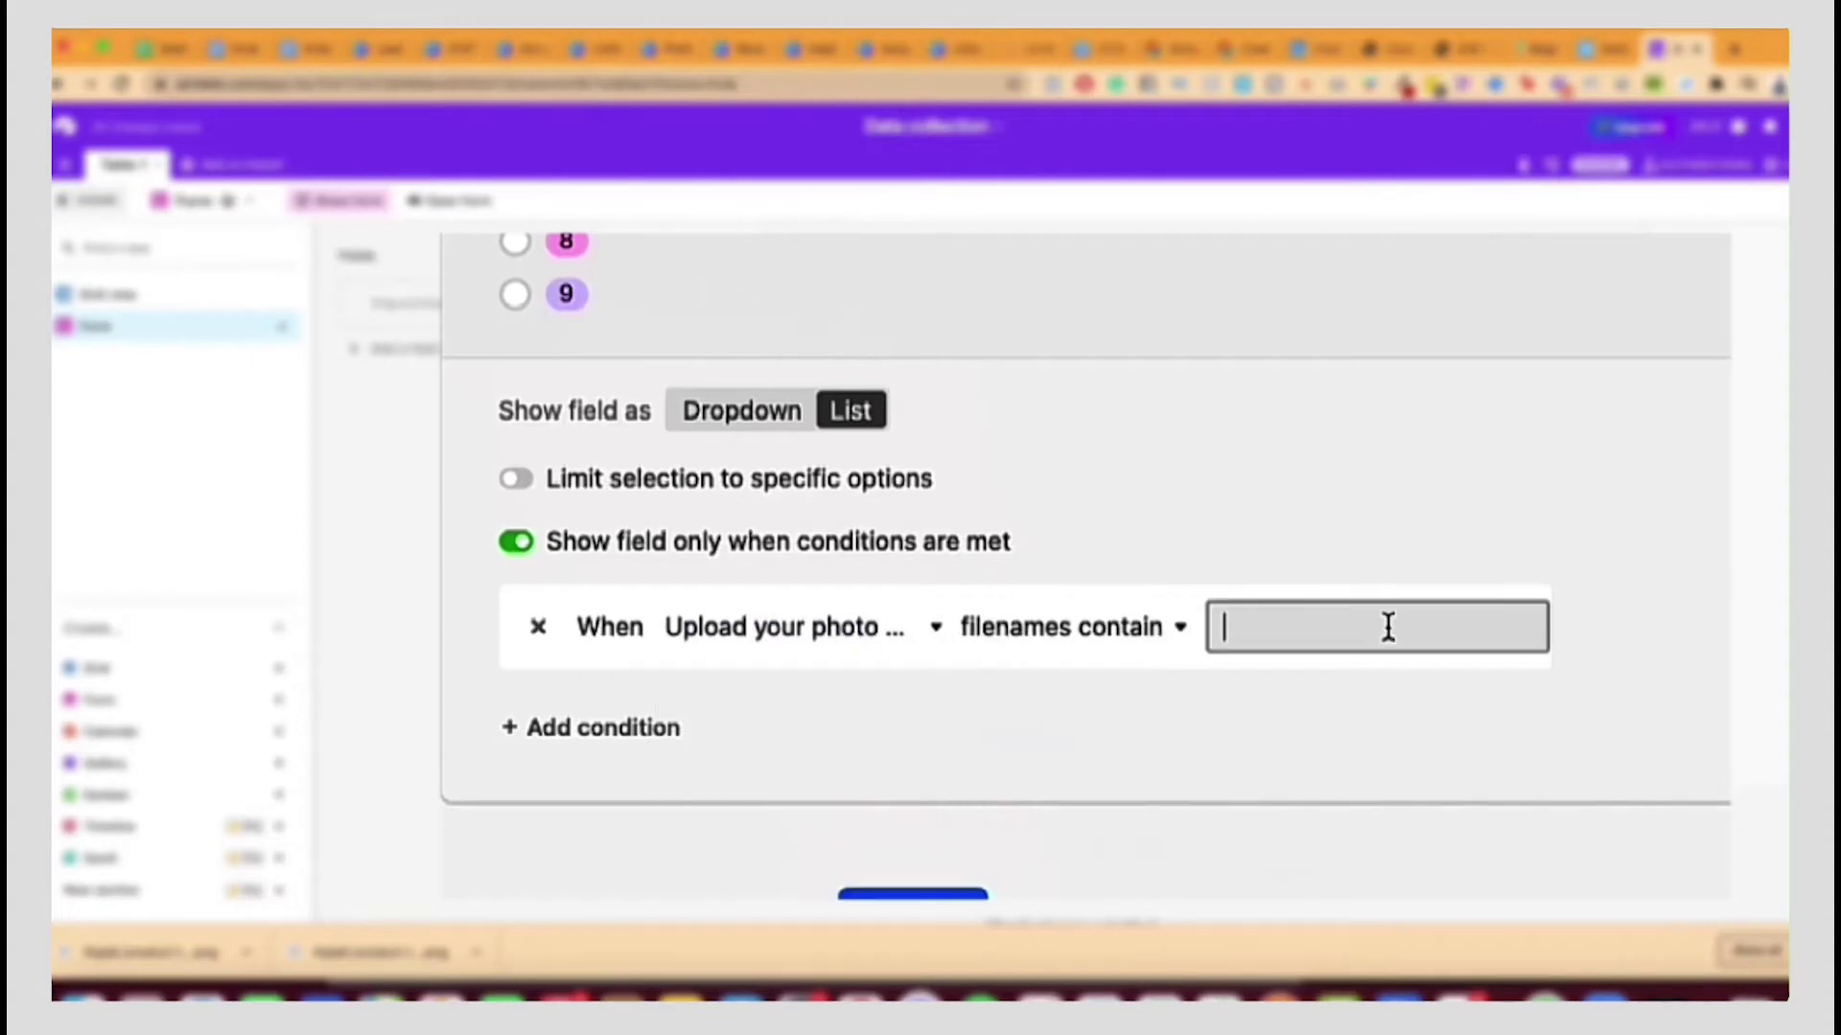
left_click(1168, 628)
left_click(803, 529)
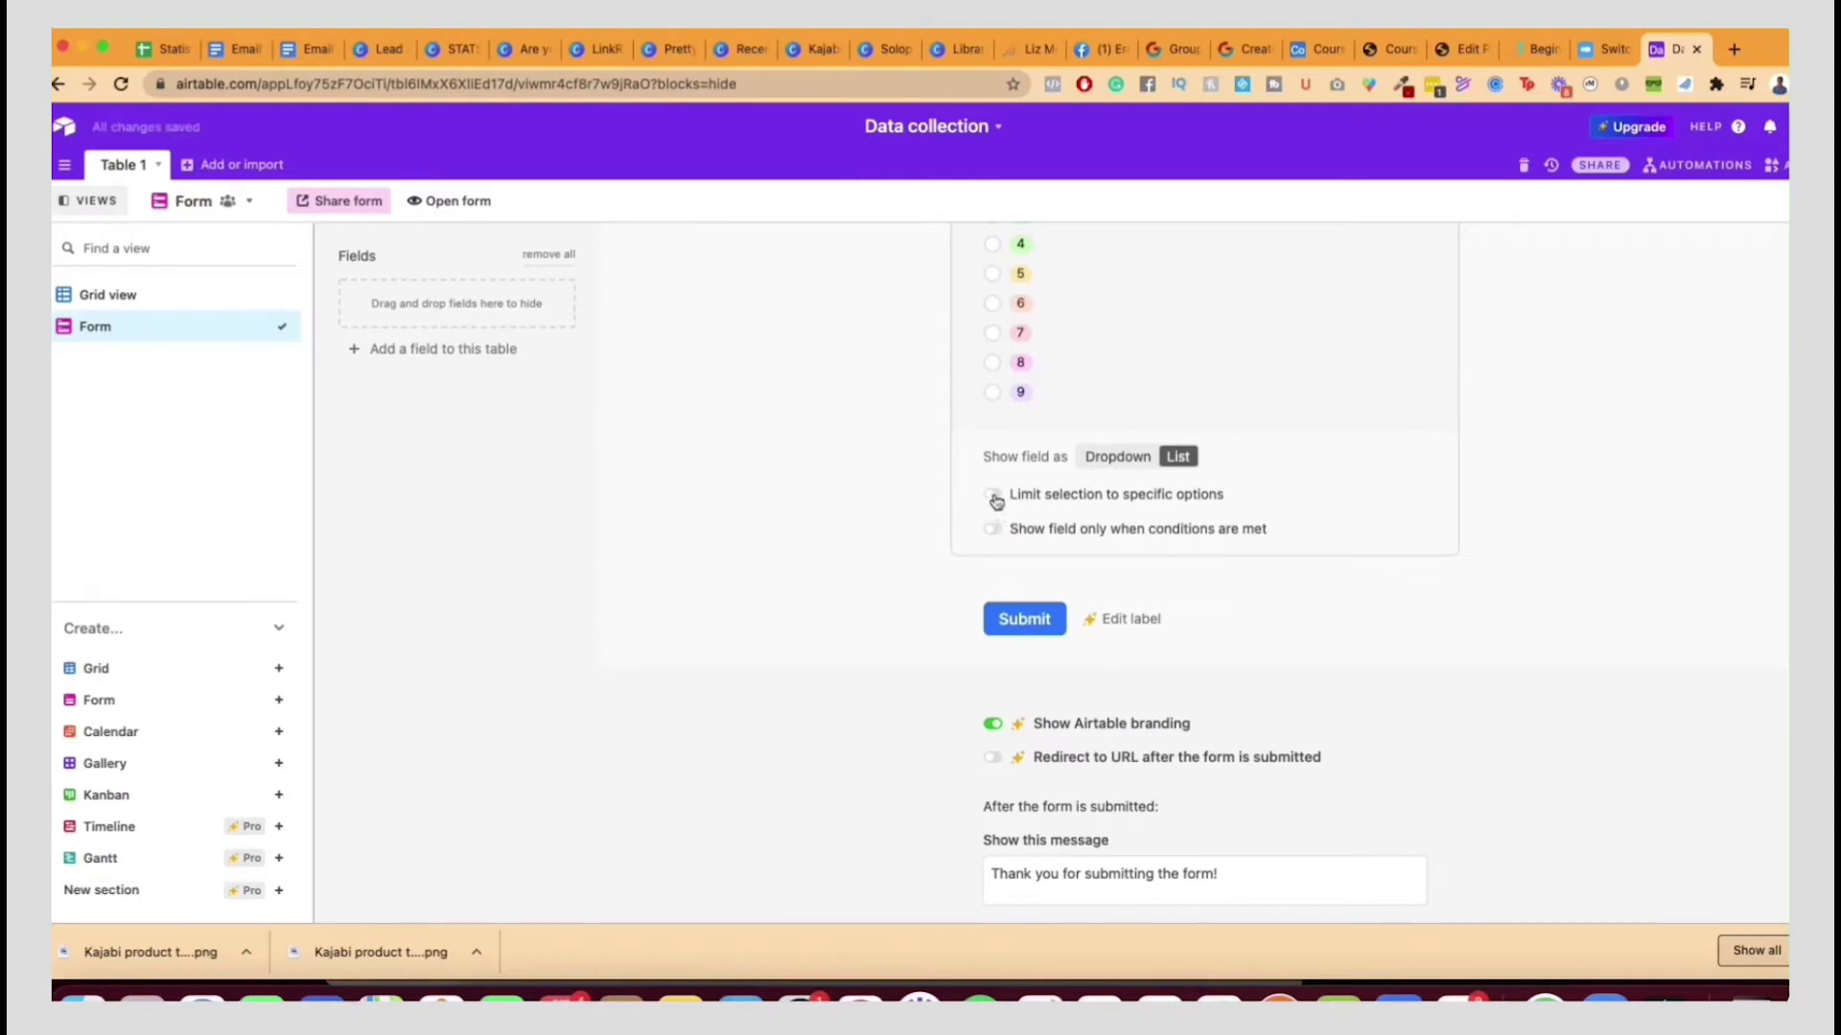
Open the 'Limit selection' option for the kids answers and cancel it.
left_click(993, 497)
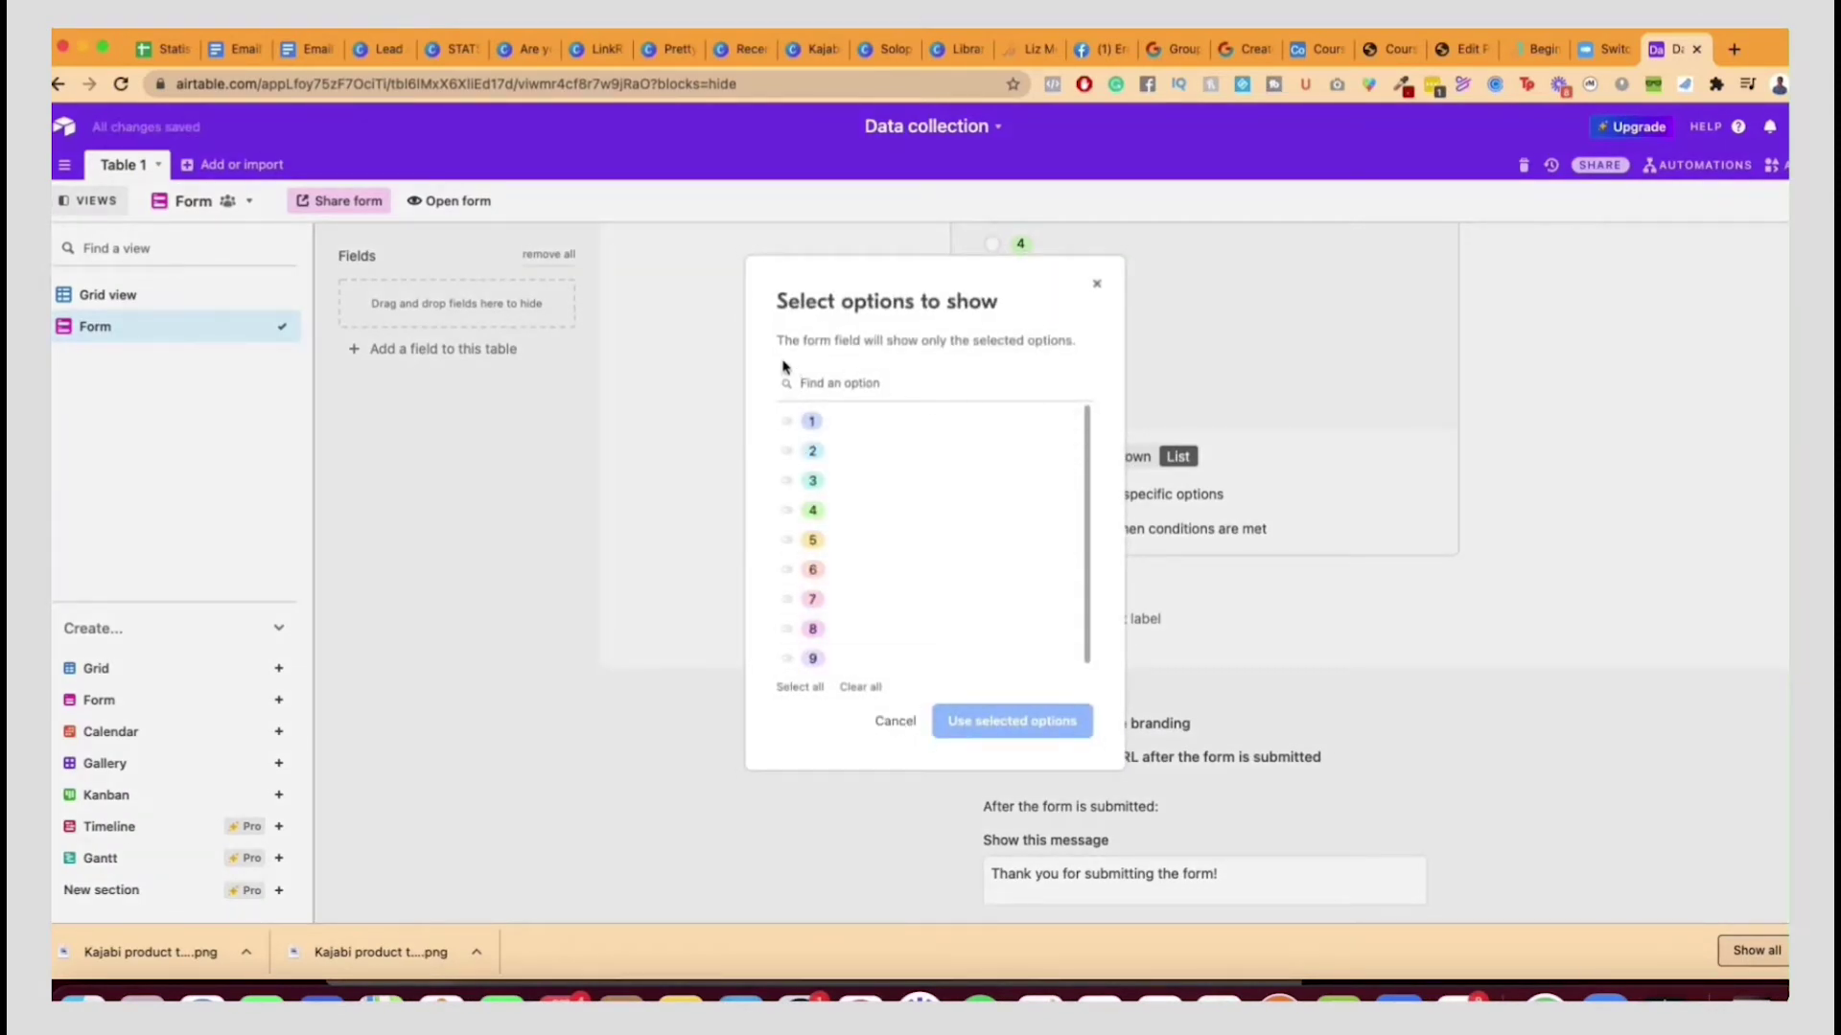
left_click(896, 721)
scroll(1058, 508, "up", 1)
Add a Long text field named 'What is your home school experience?'.
scroll(1058, 508, "up", 5)
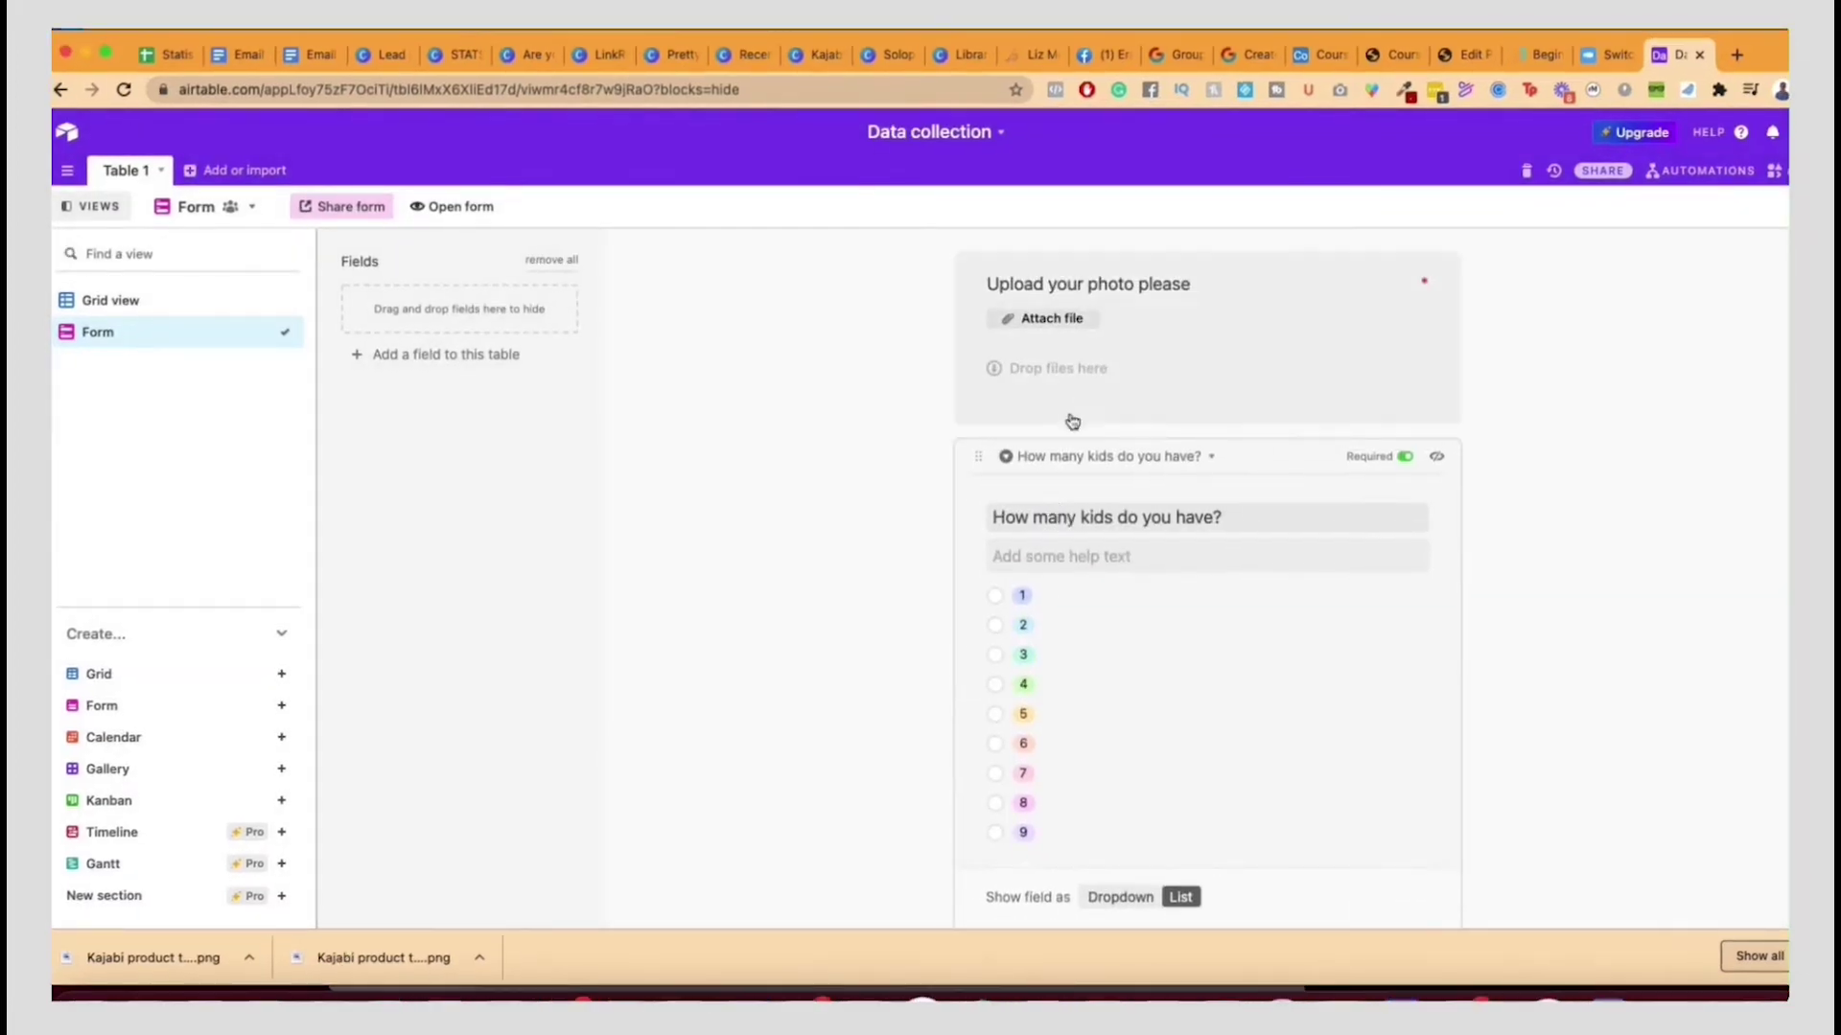
left_click(422, 355)
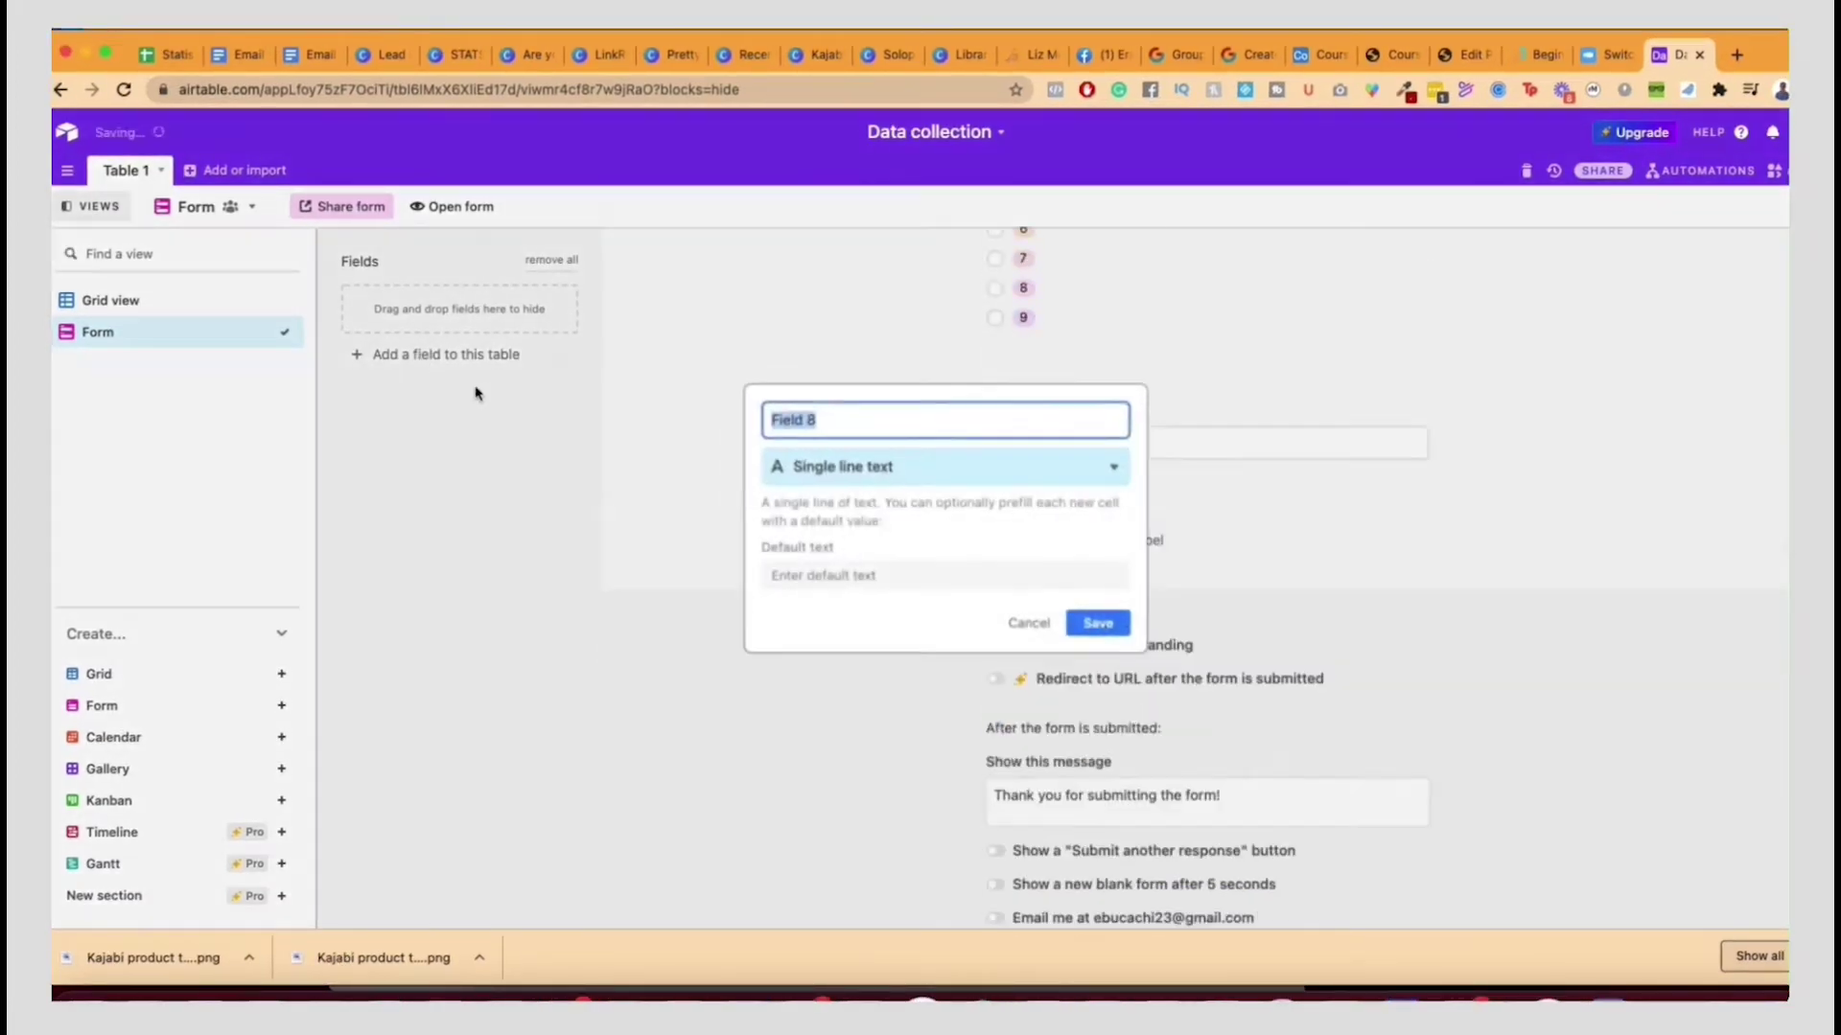
left_click(814, 475)
left_click(830, 416)
triple_click(834, 418)
type("What is your")
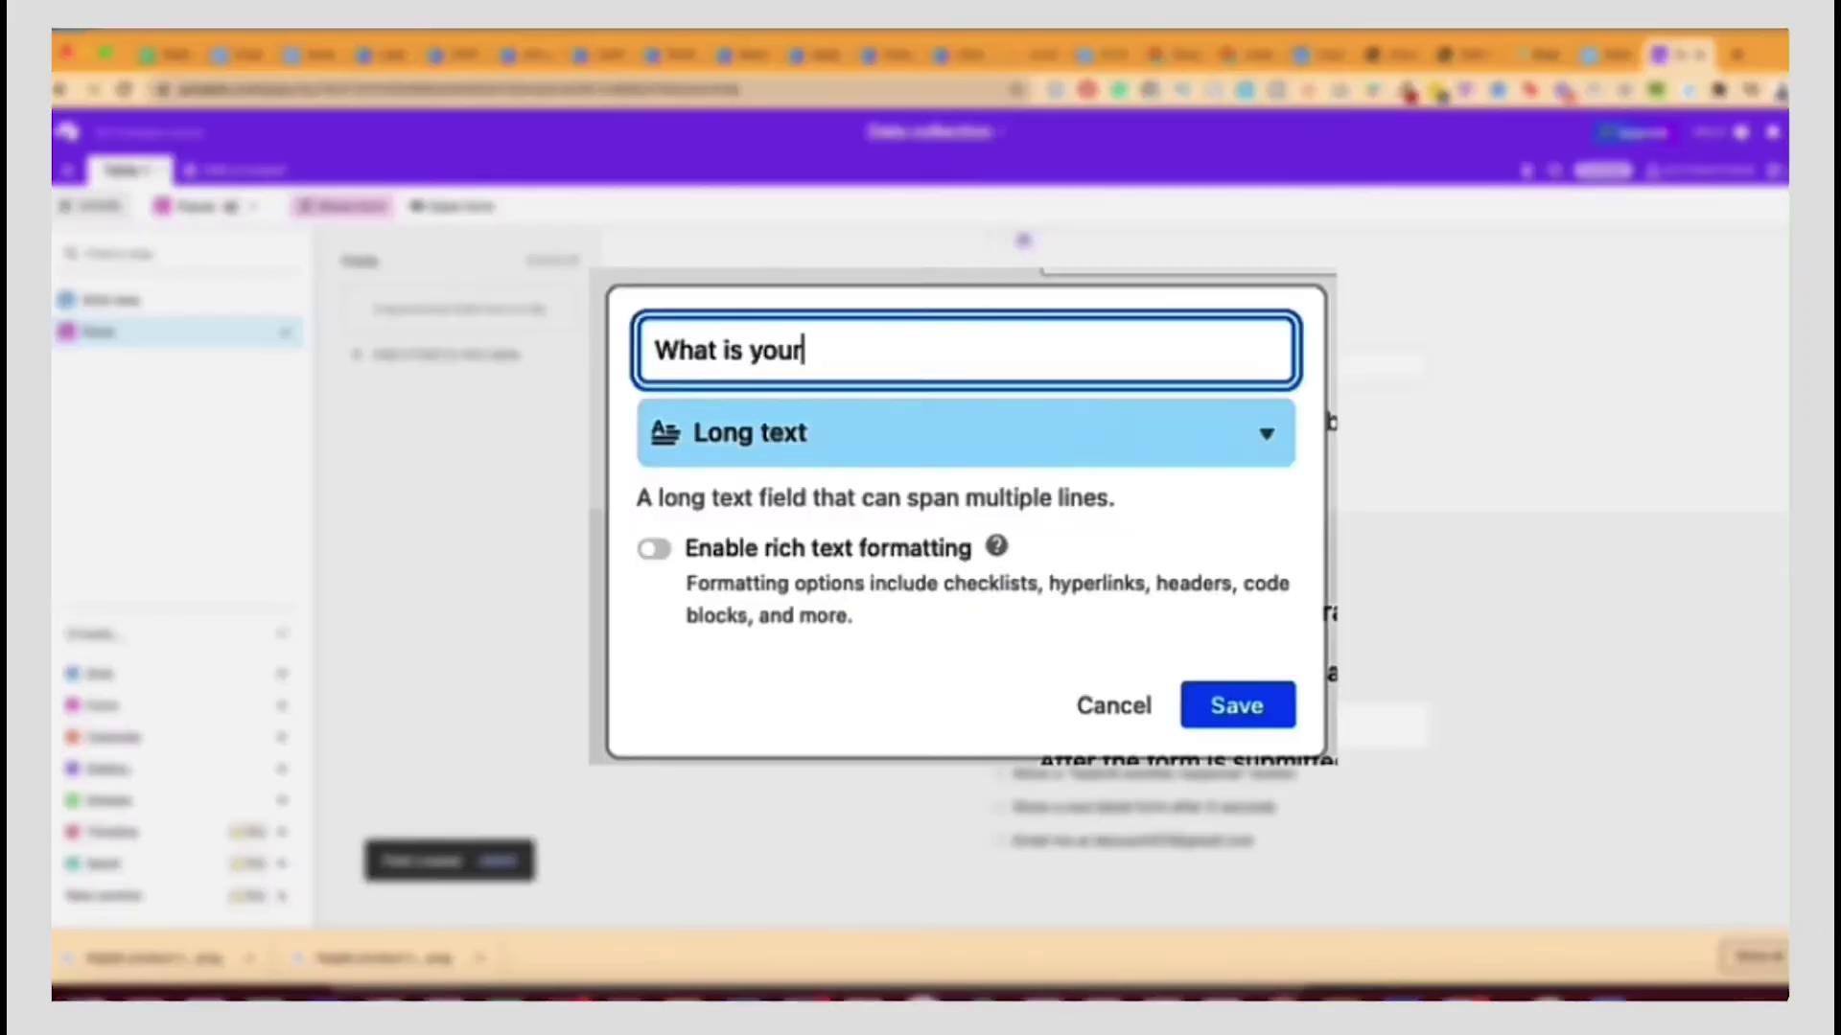
type(" home school experie")
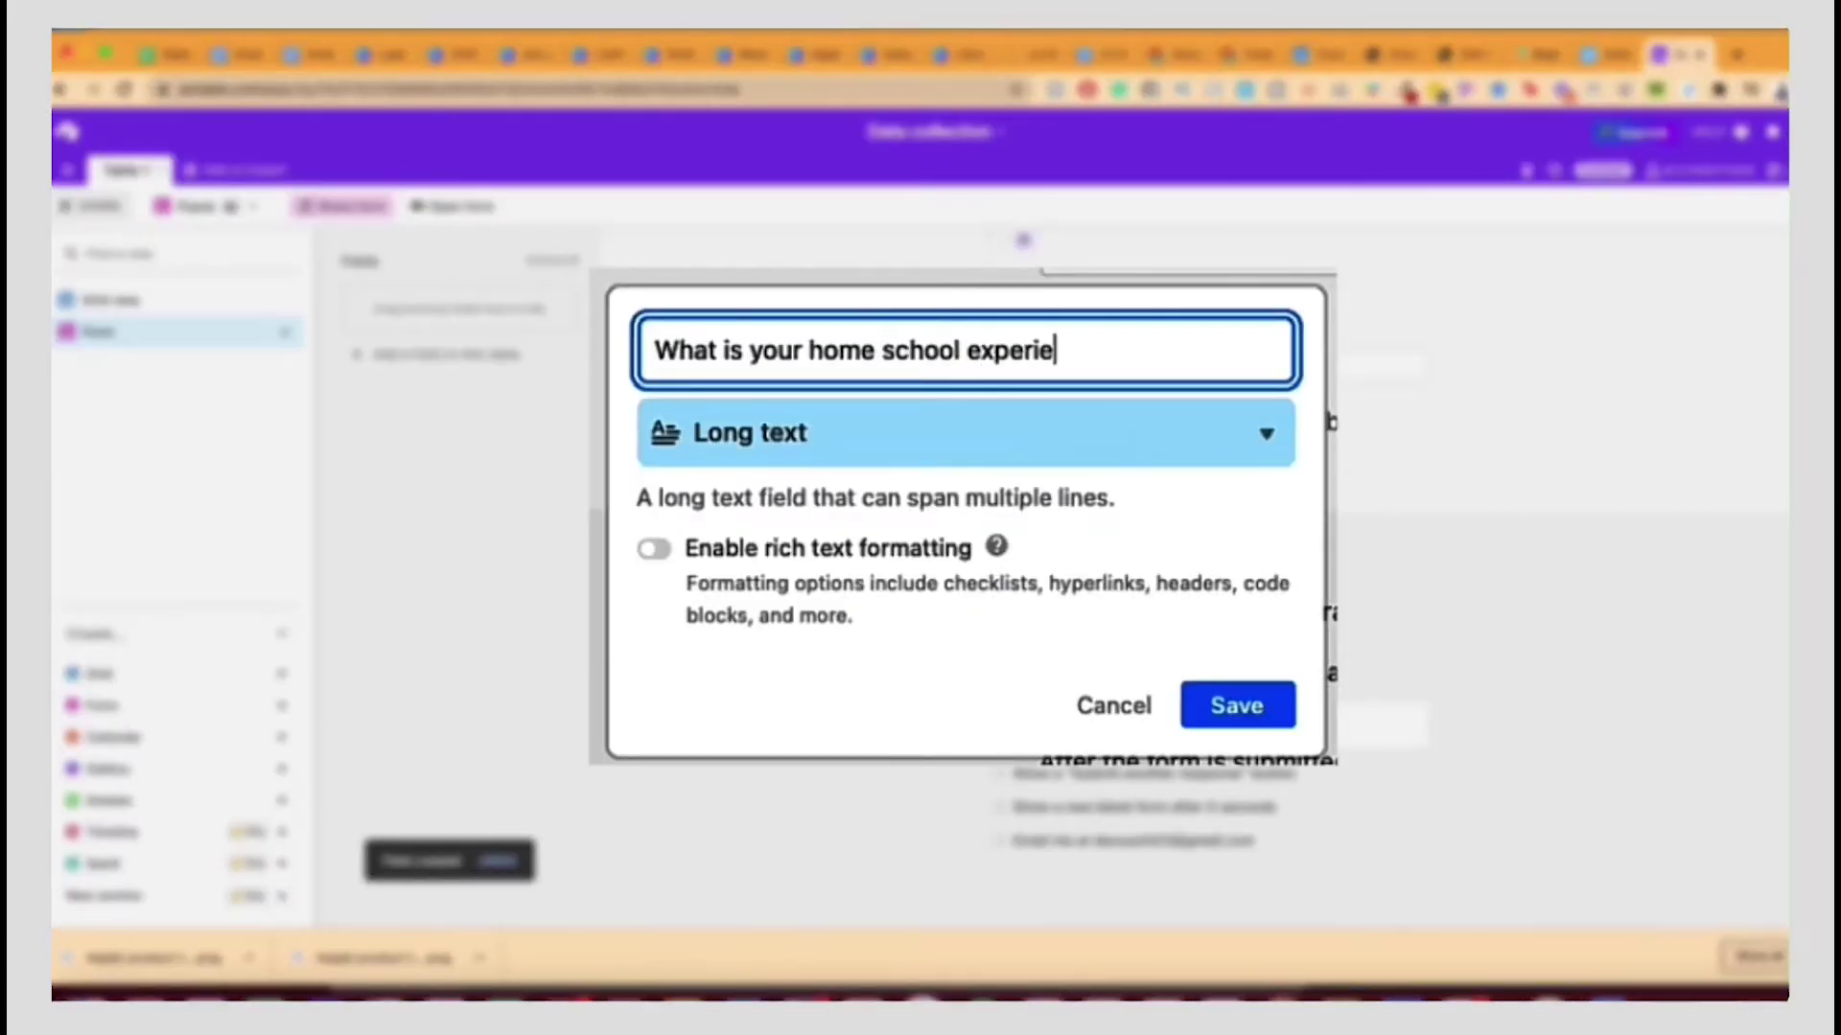
type("nce?")
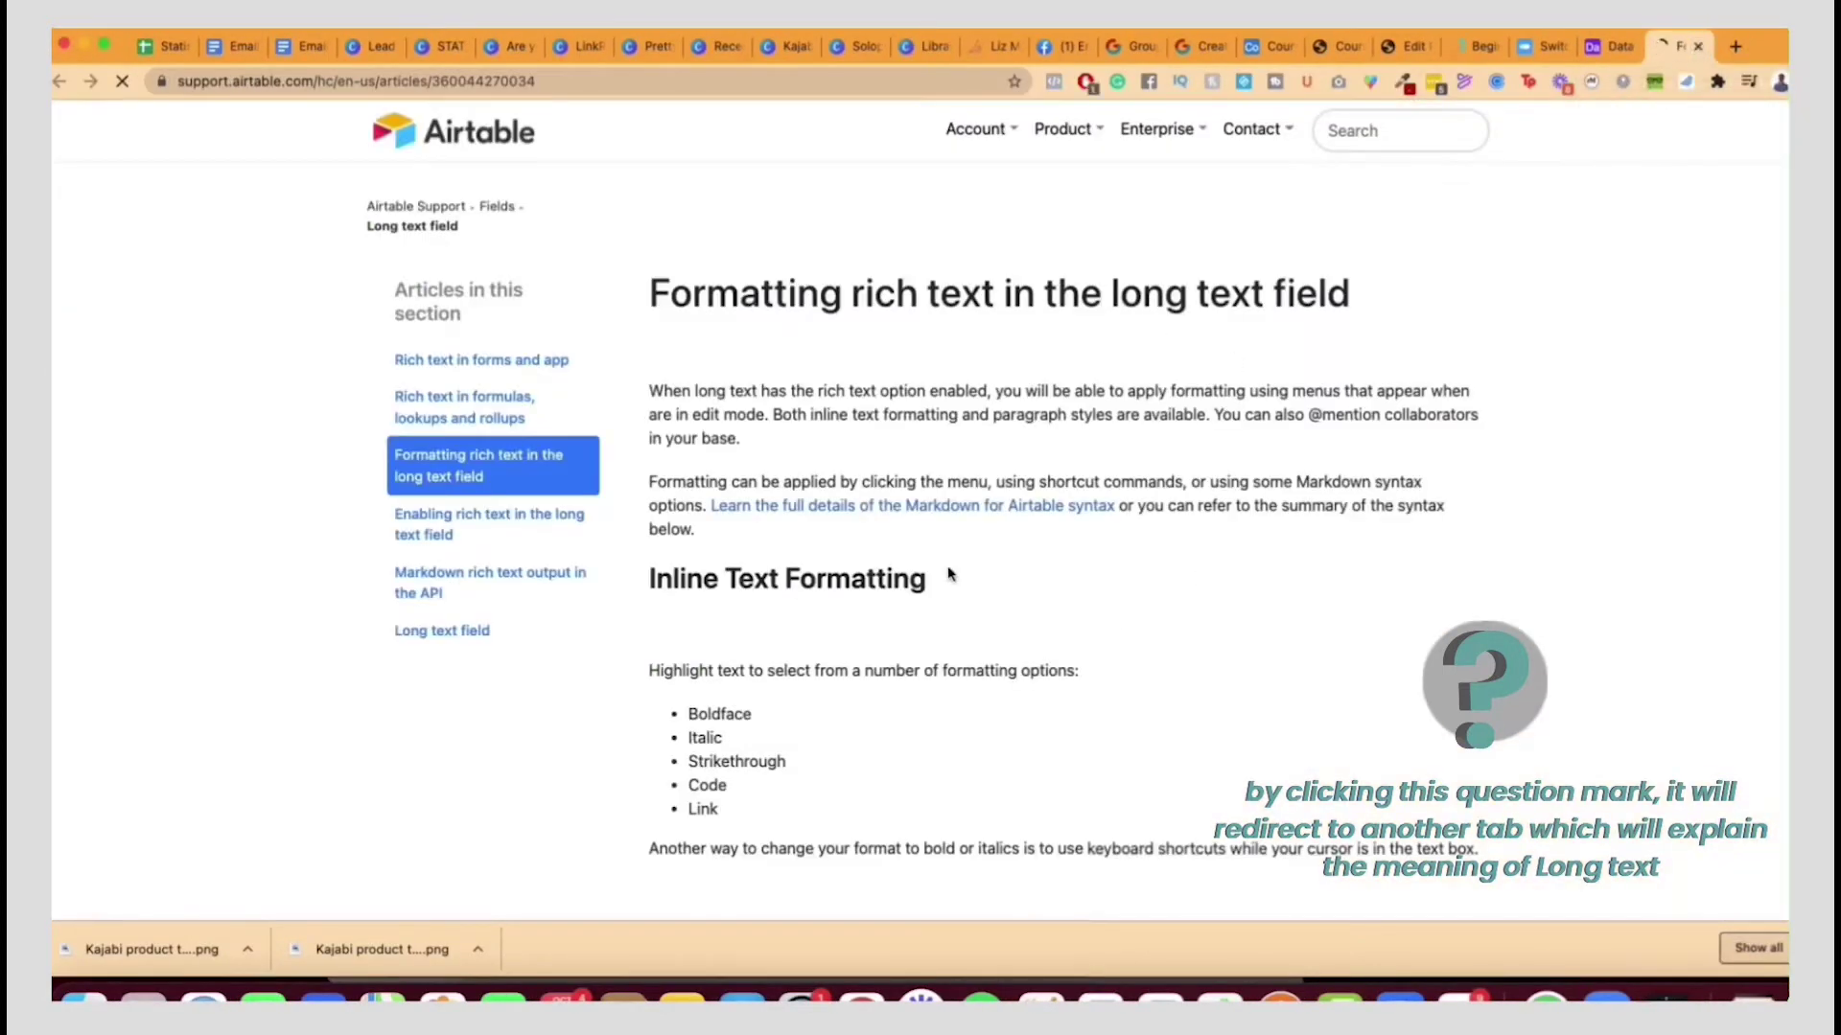
Return from the rich text support article to the Airtable field setup.
left_click(1610, 46)
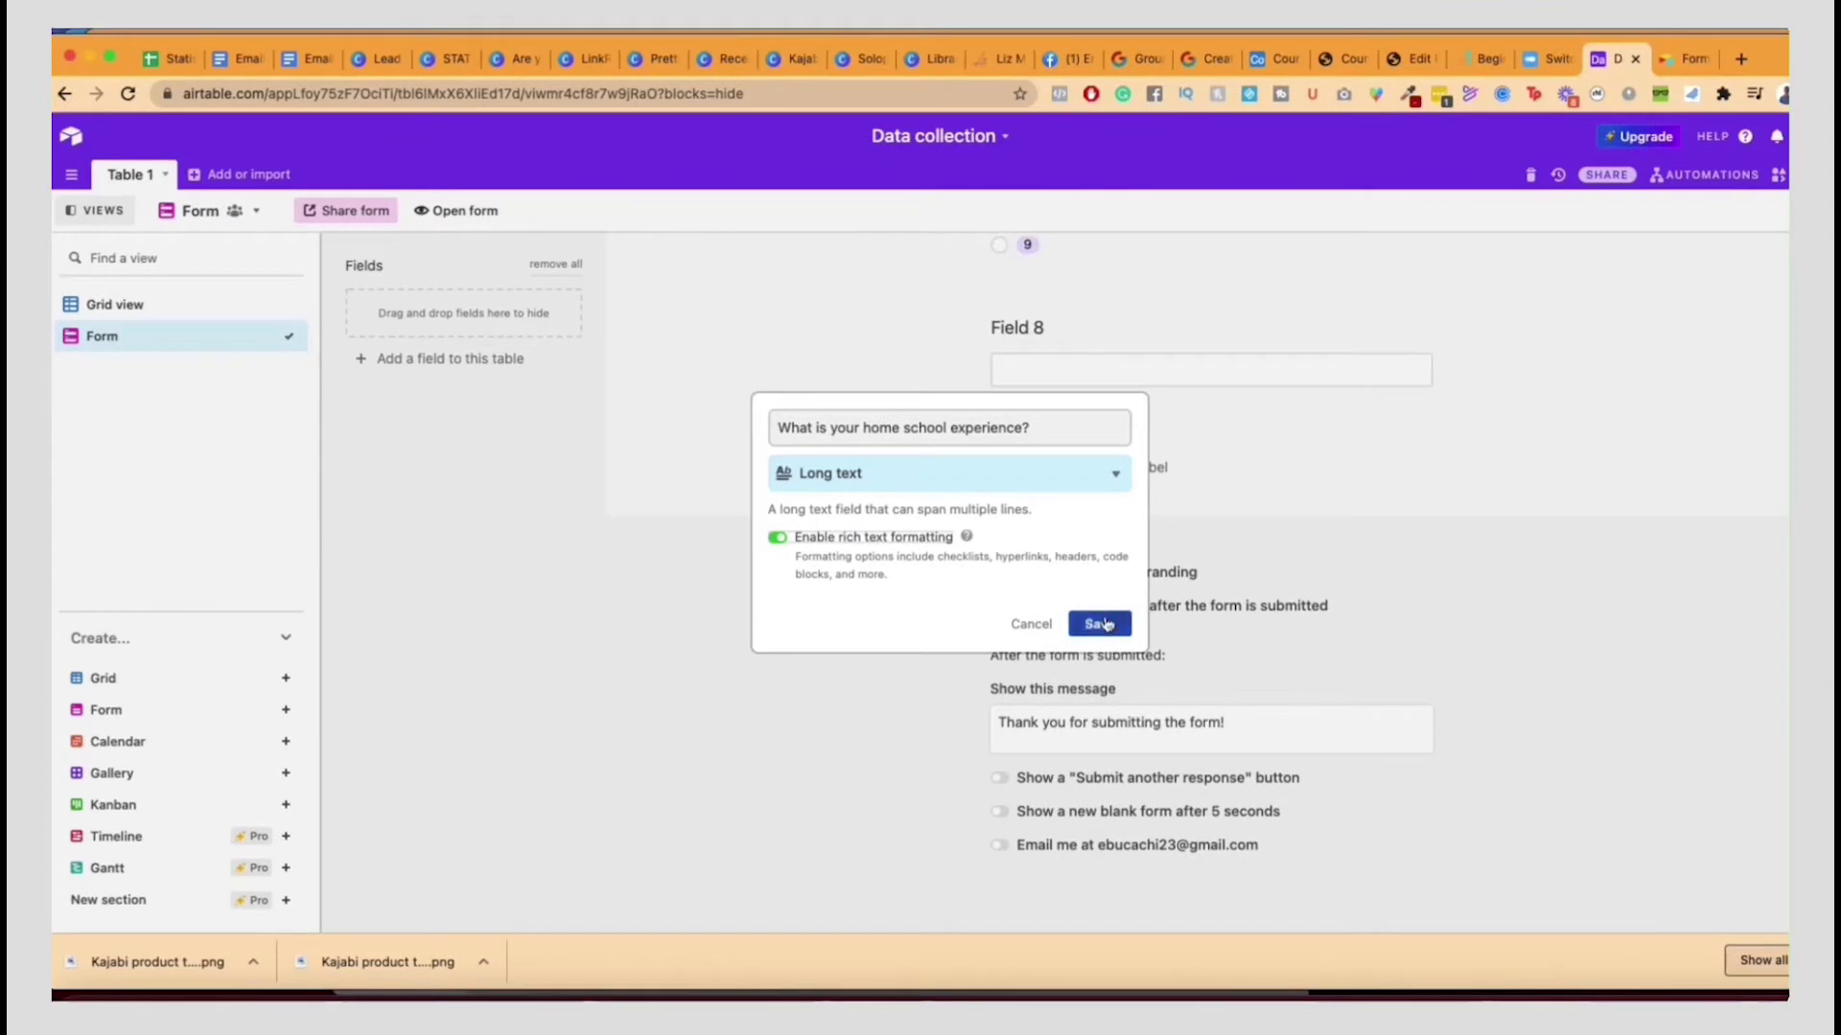
Save the rich-text long-text field 'What is your home school experience?' onto the form.
left_click(1101, 625)
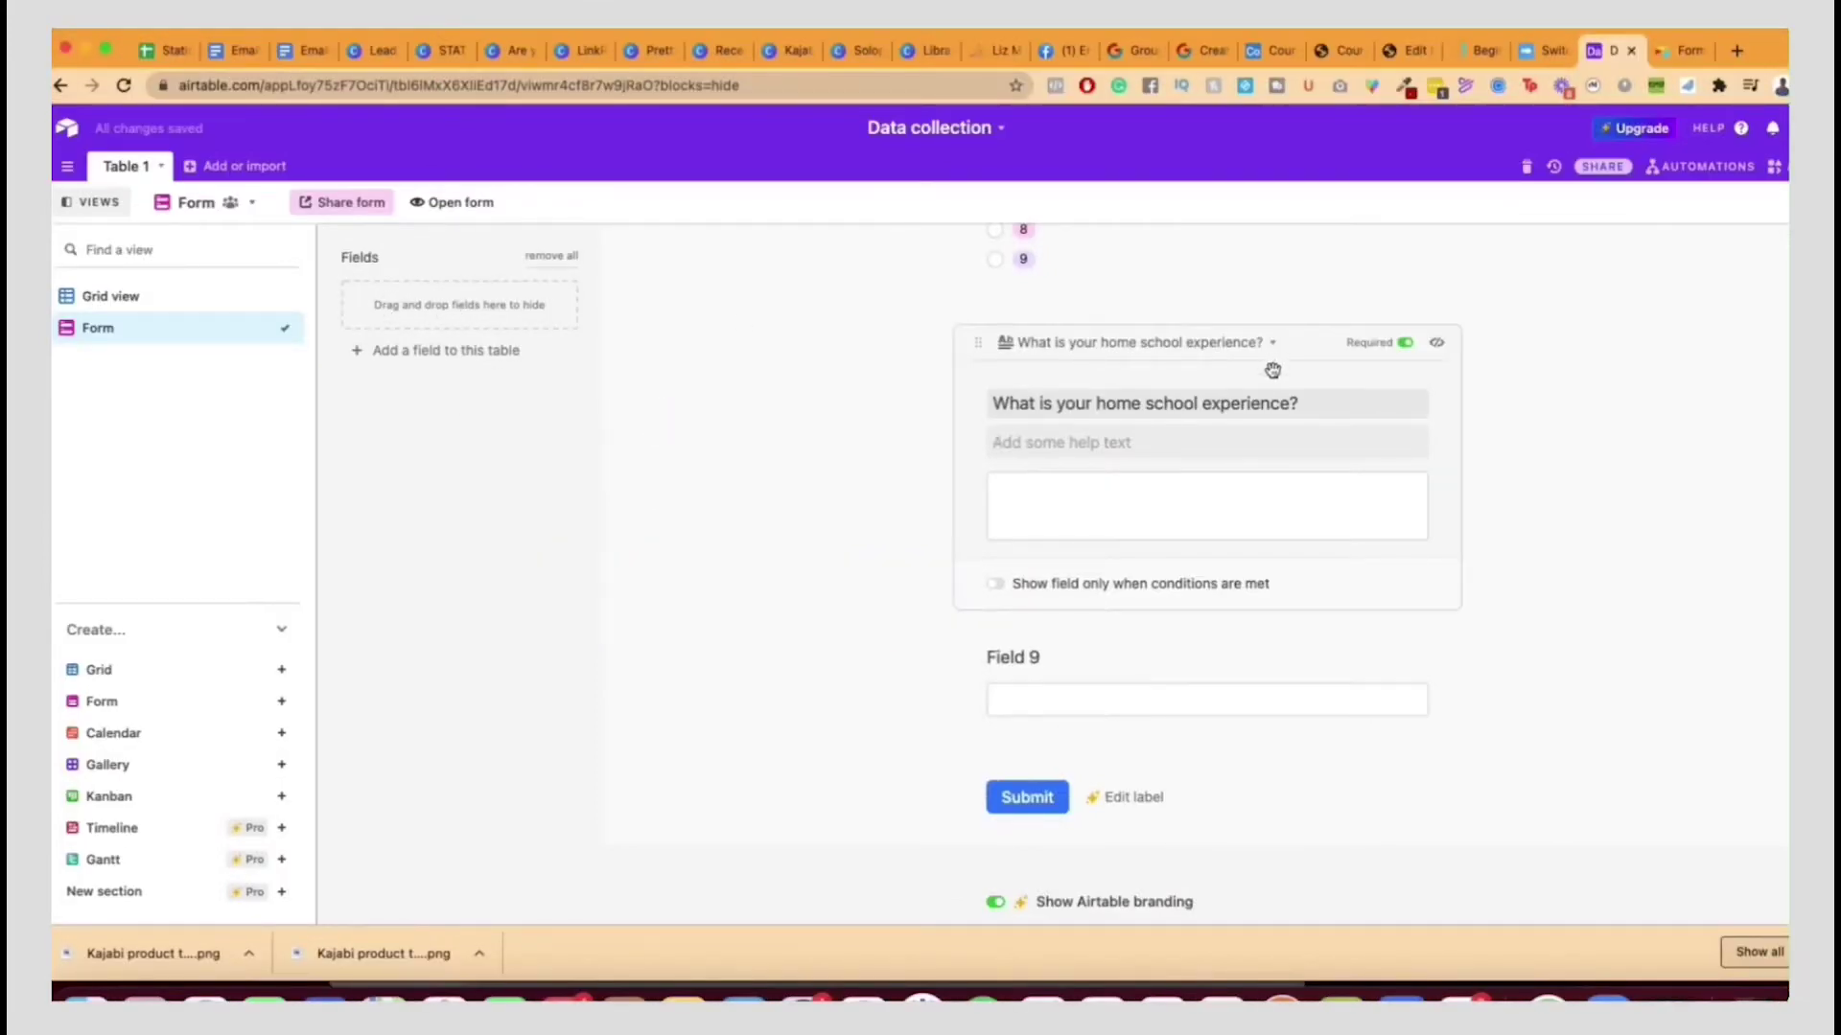
Keep the home school question on the form and hide Field 9 into the unused fields.
left_click(1446, 343)
left_click_drag(383, 308, 1093, 369)
left_click(1266, 638)
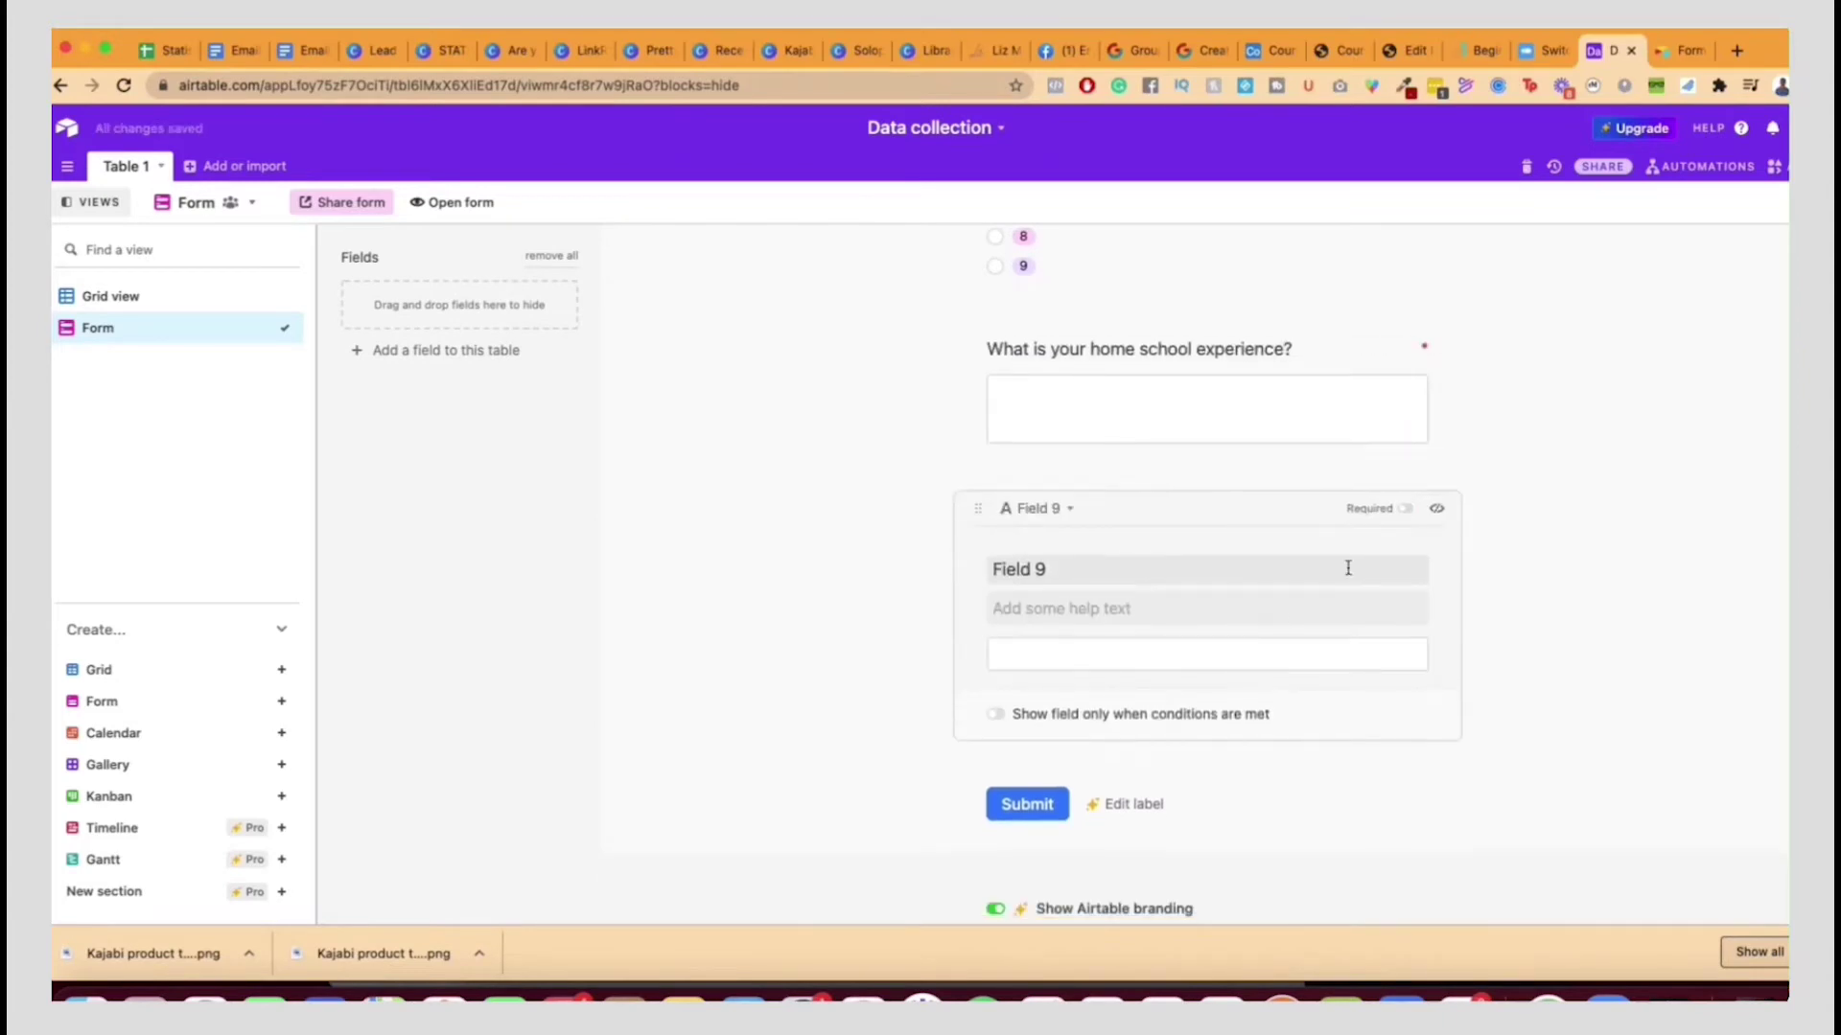
left_click(1436, 514)
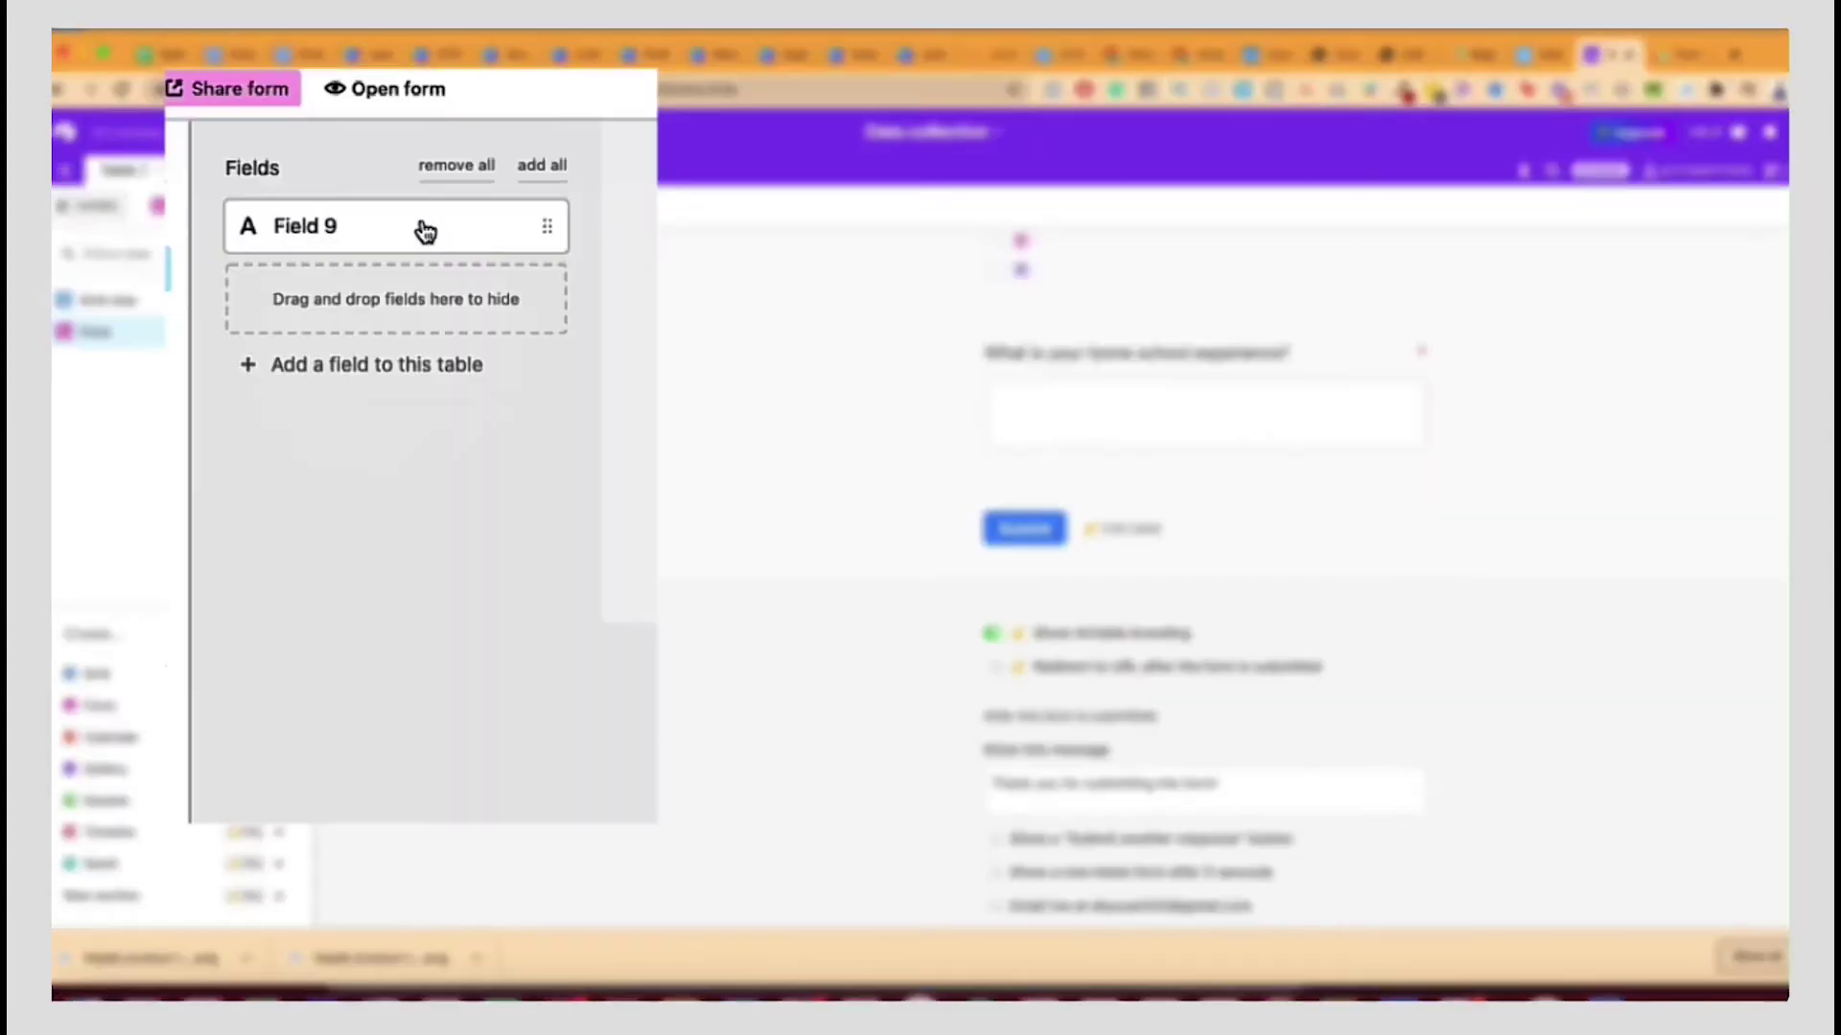
right_click(424, 230)
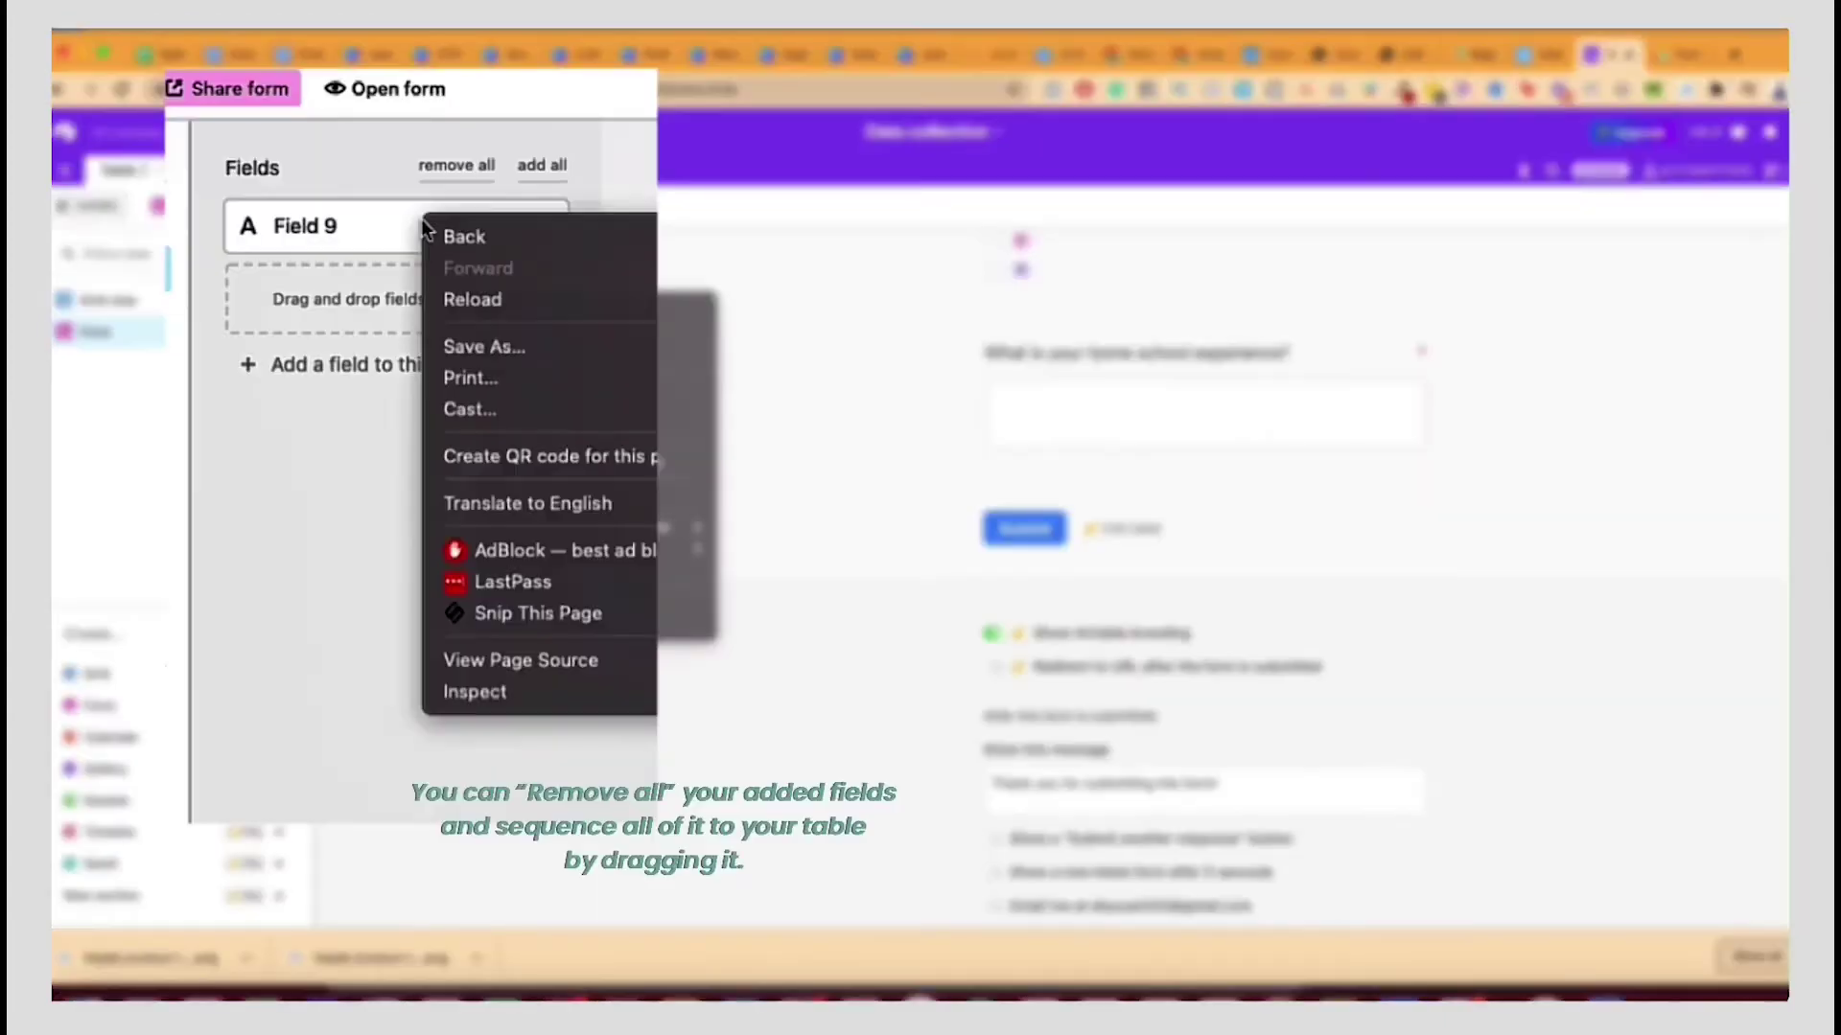
mouse_move(425, 230)
left_mouse_down()
mouse_move(403, 198)
mouse_move(419, 226)
left_mouse_up()
Clear the form, then re-add the Name question first and the email question below it.
left_click(456, 167)
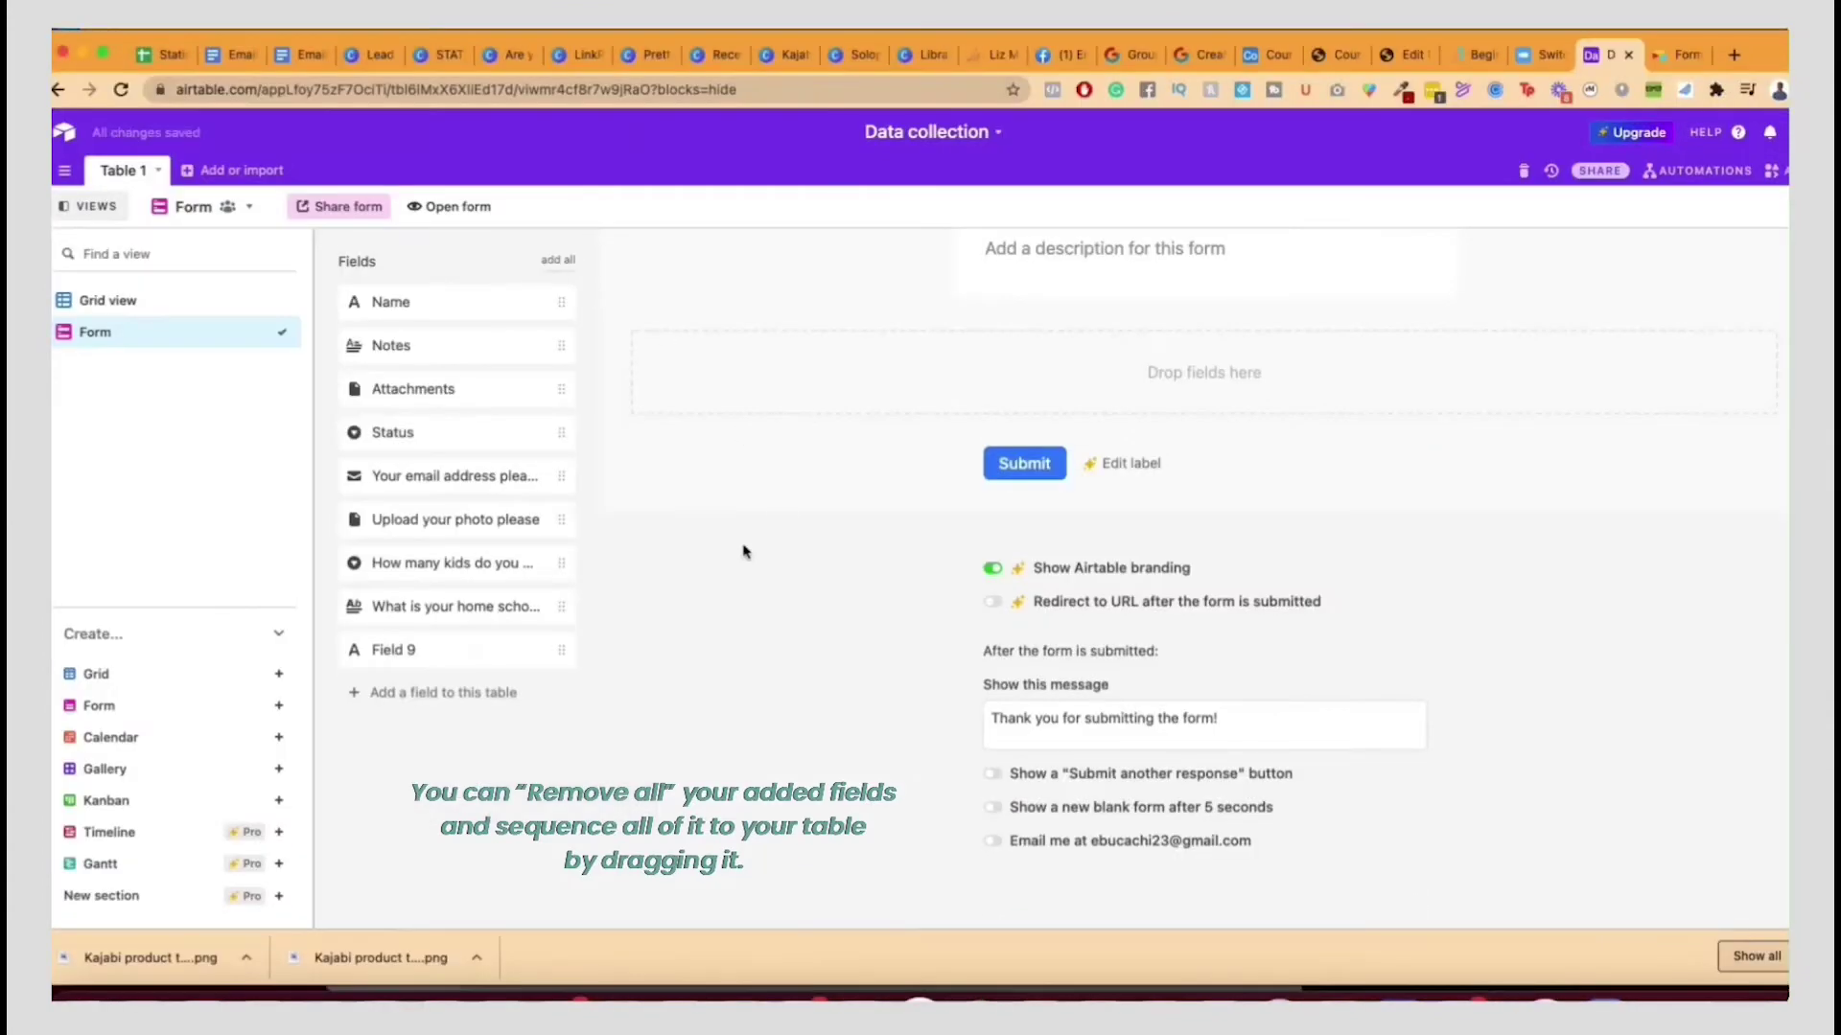
scroll(1169, 347, "up", 3)
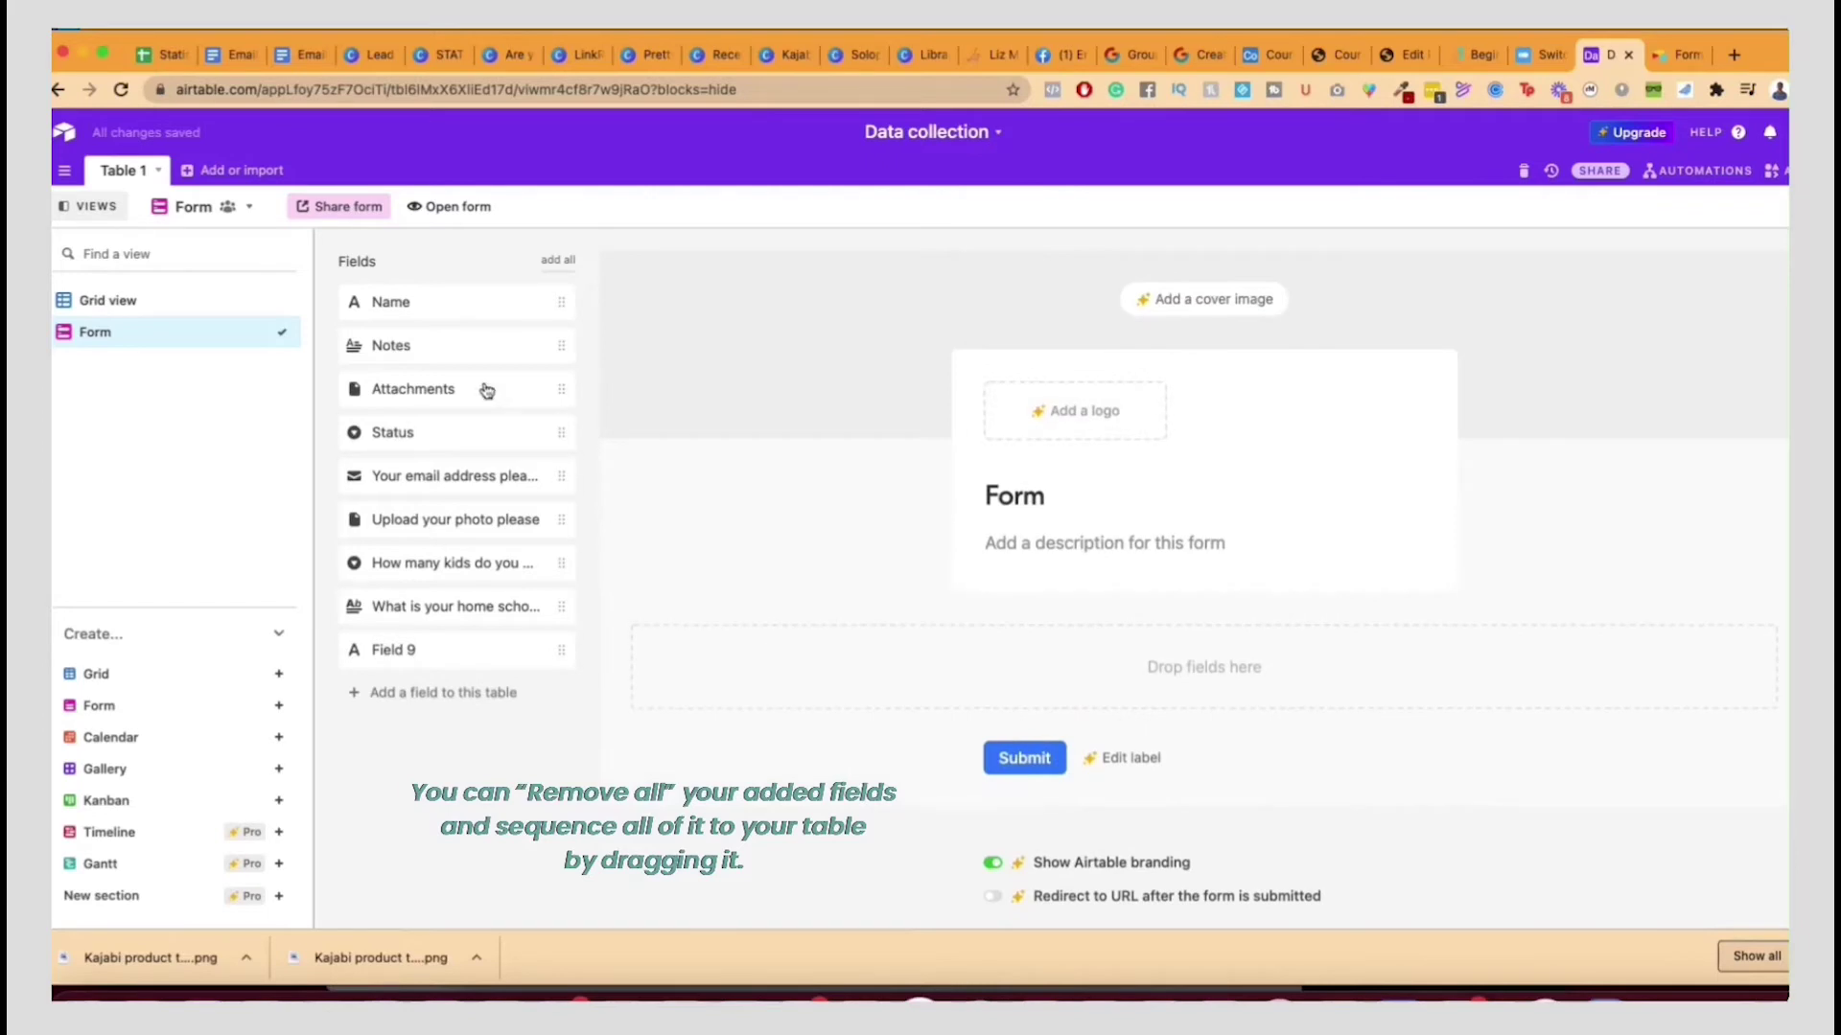
left_click_drag(423, 305, 774, 456)
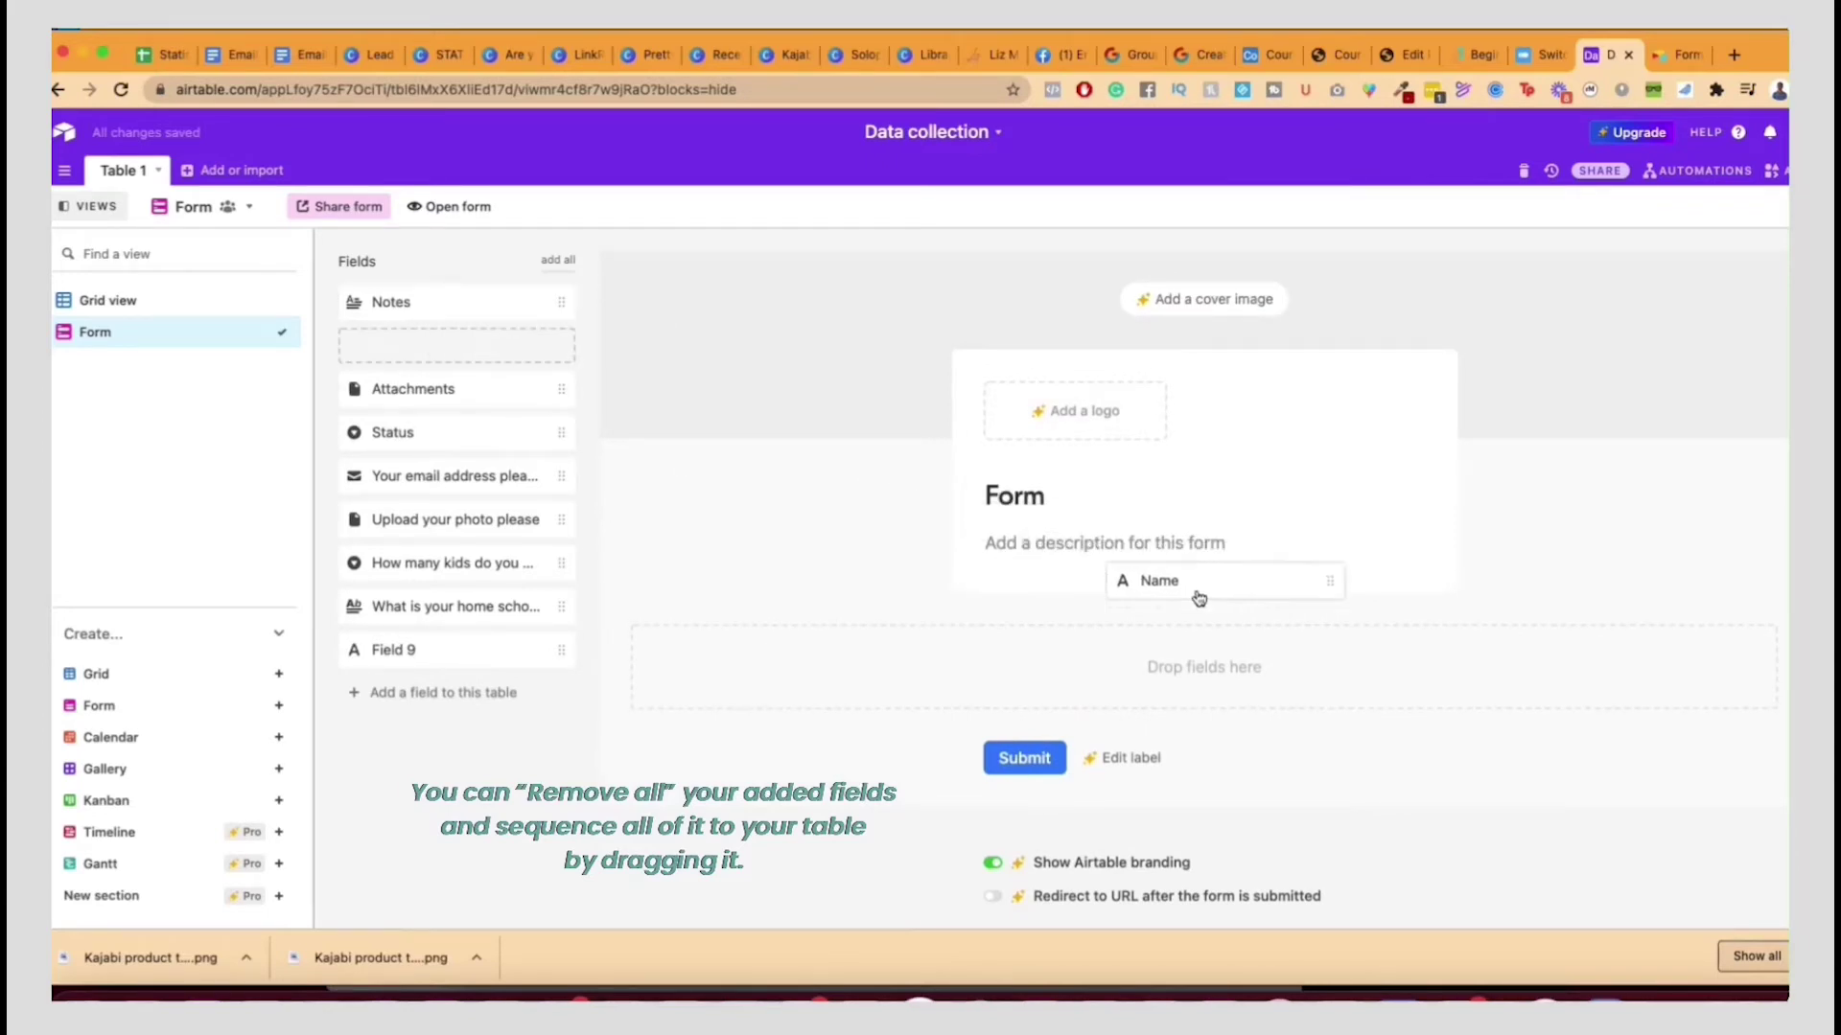
left_click_drag(1207, 610, 1136, 673)
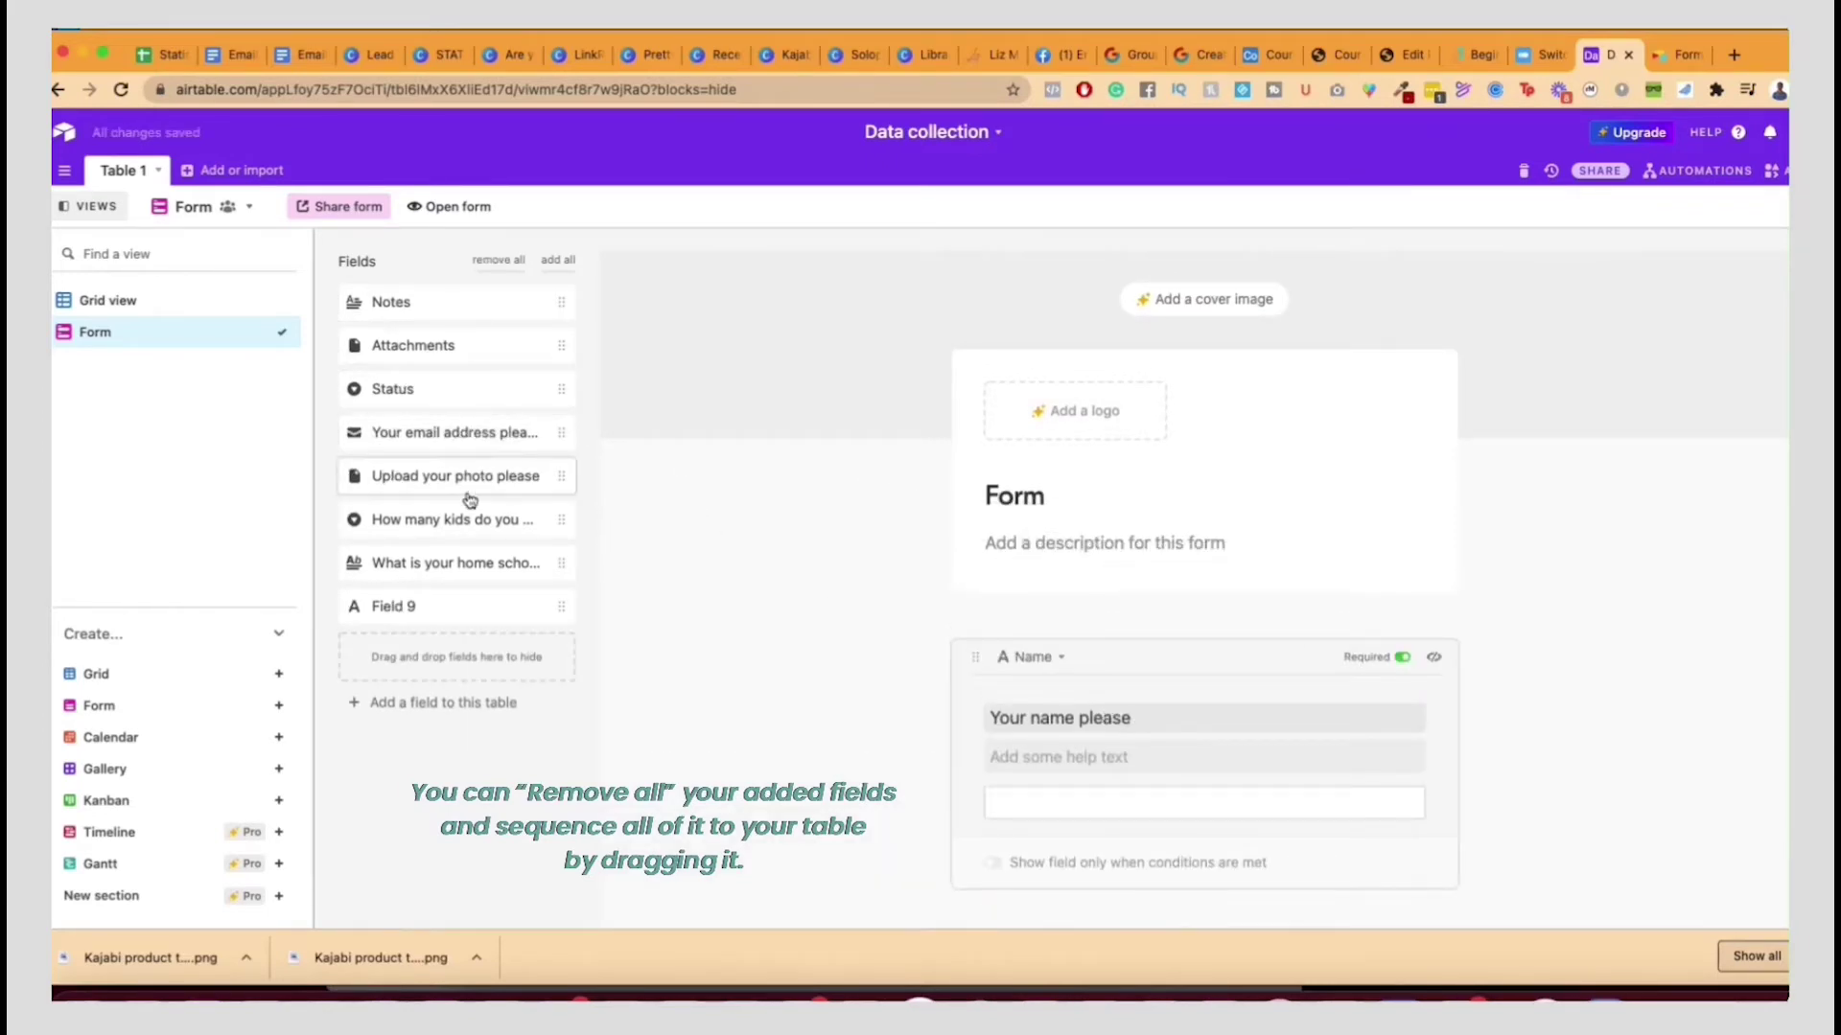
left_click_drag(467, 437, 1149, 740)
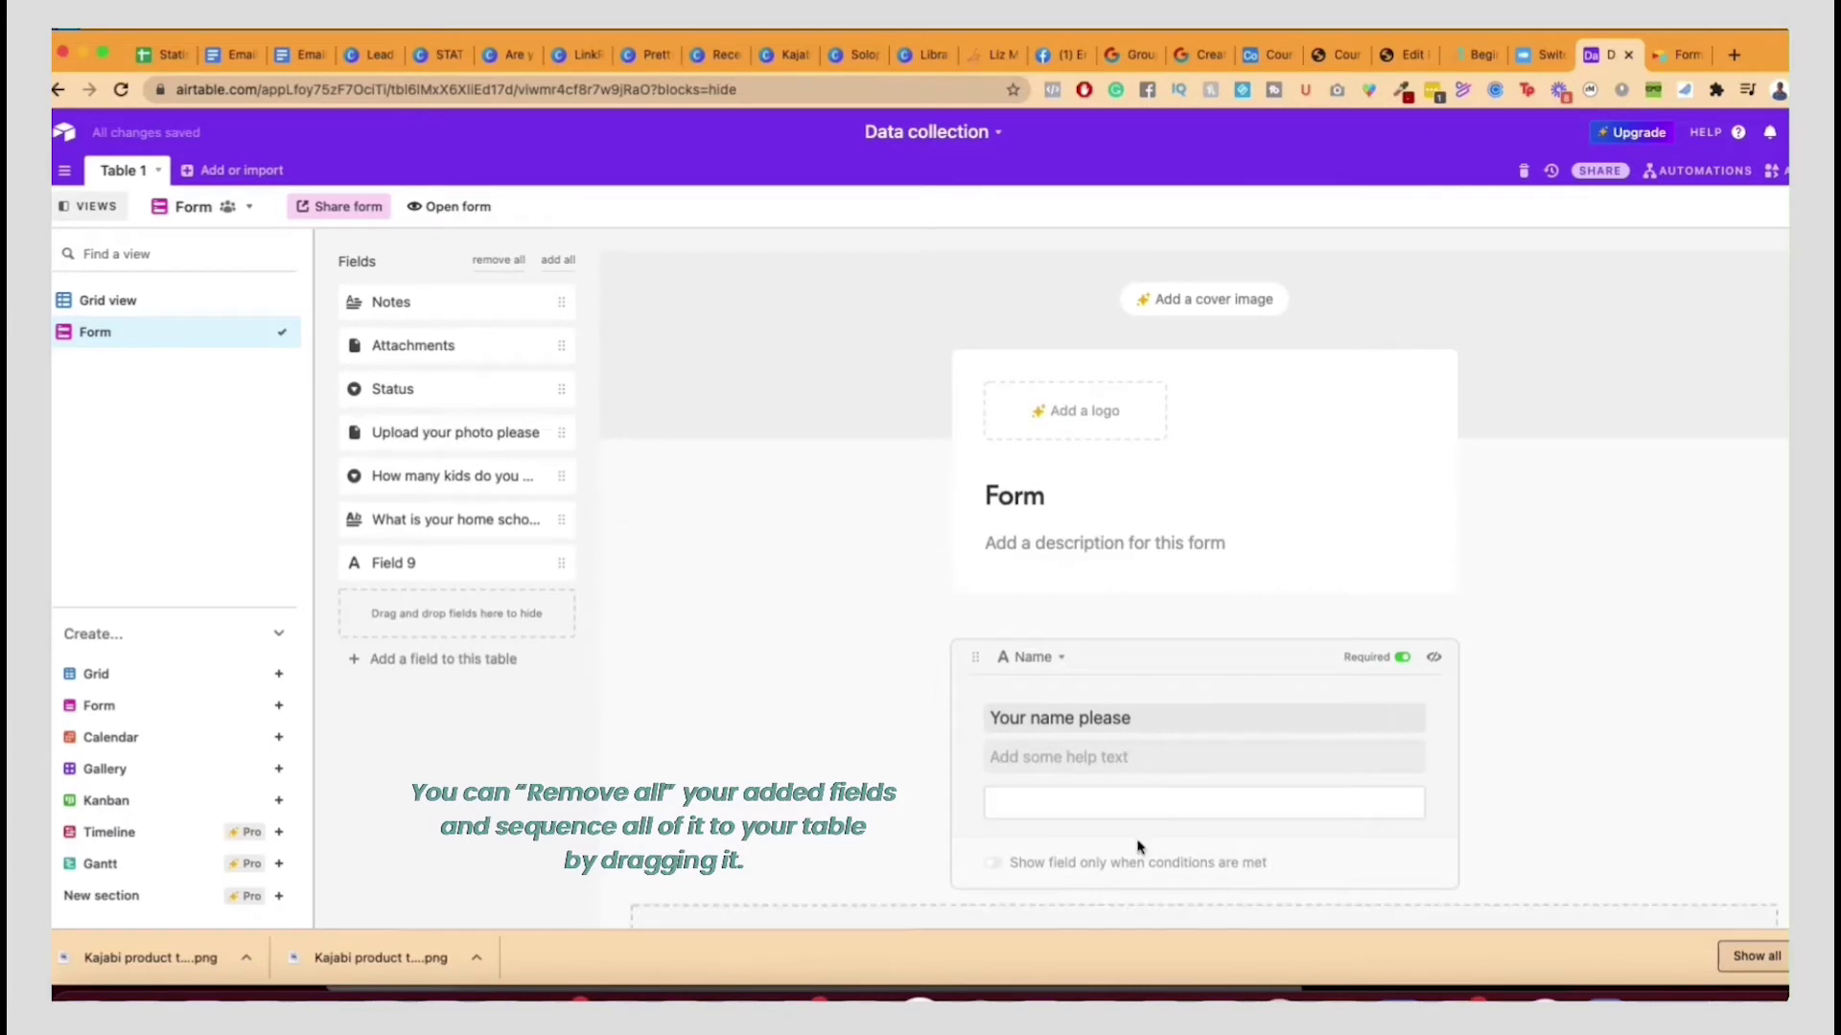
scroll(810, 536, "down", 2)
scroll(842, 497, "down", 2)
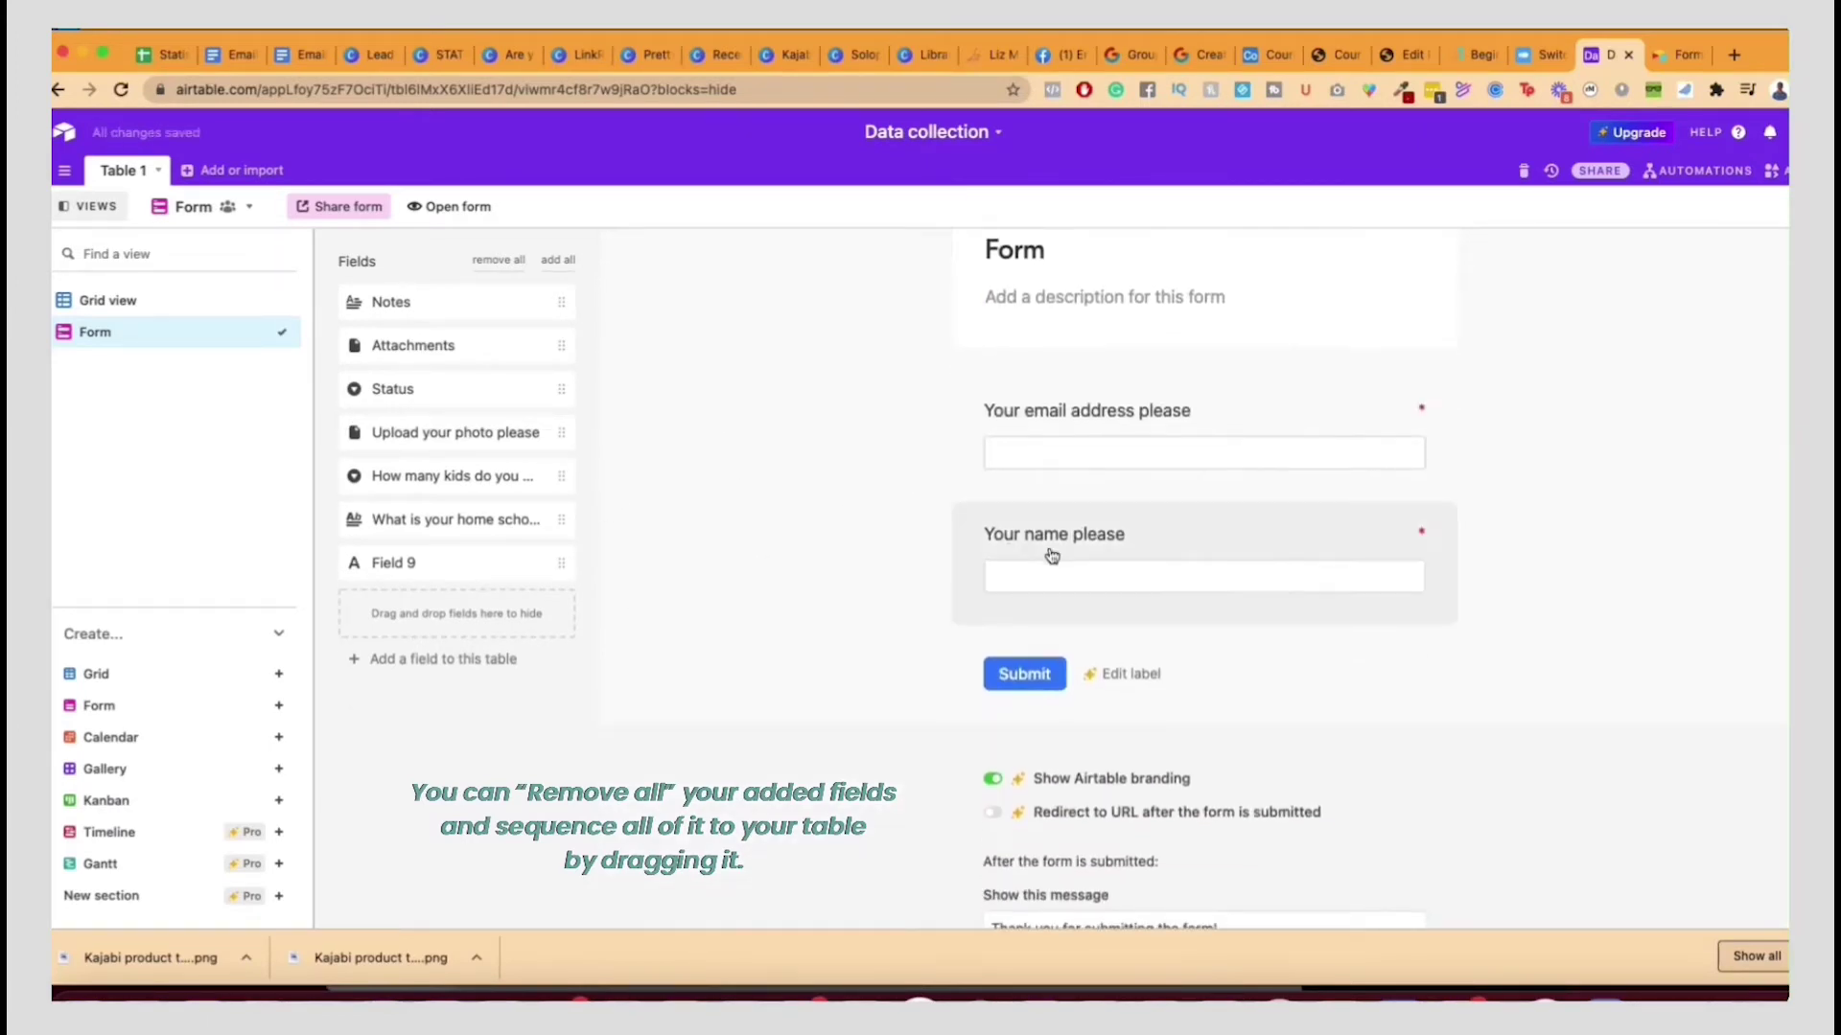
left_click_drag(1051, 554, 1044, 428)
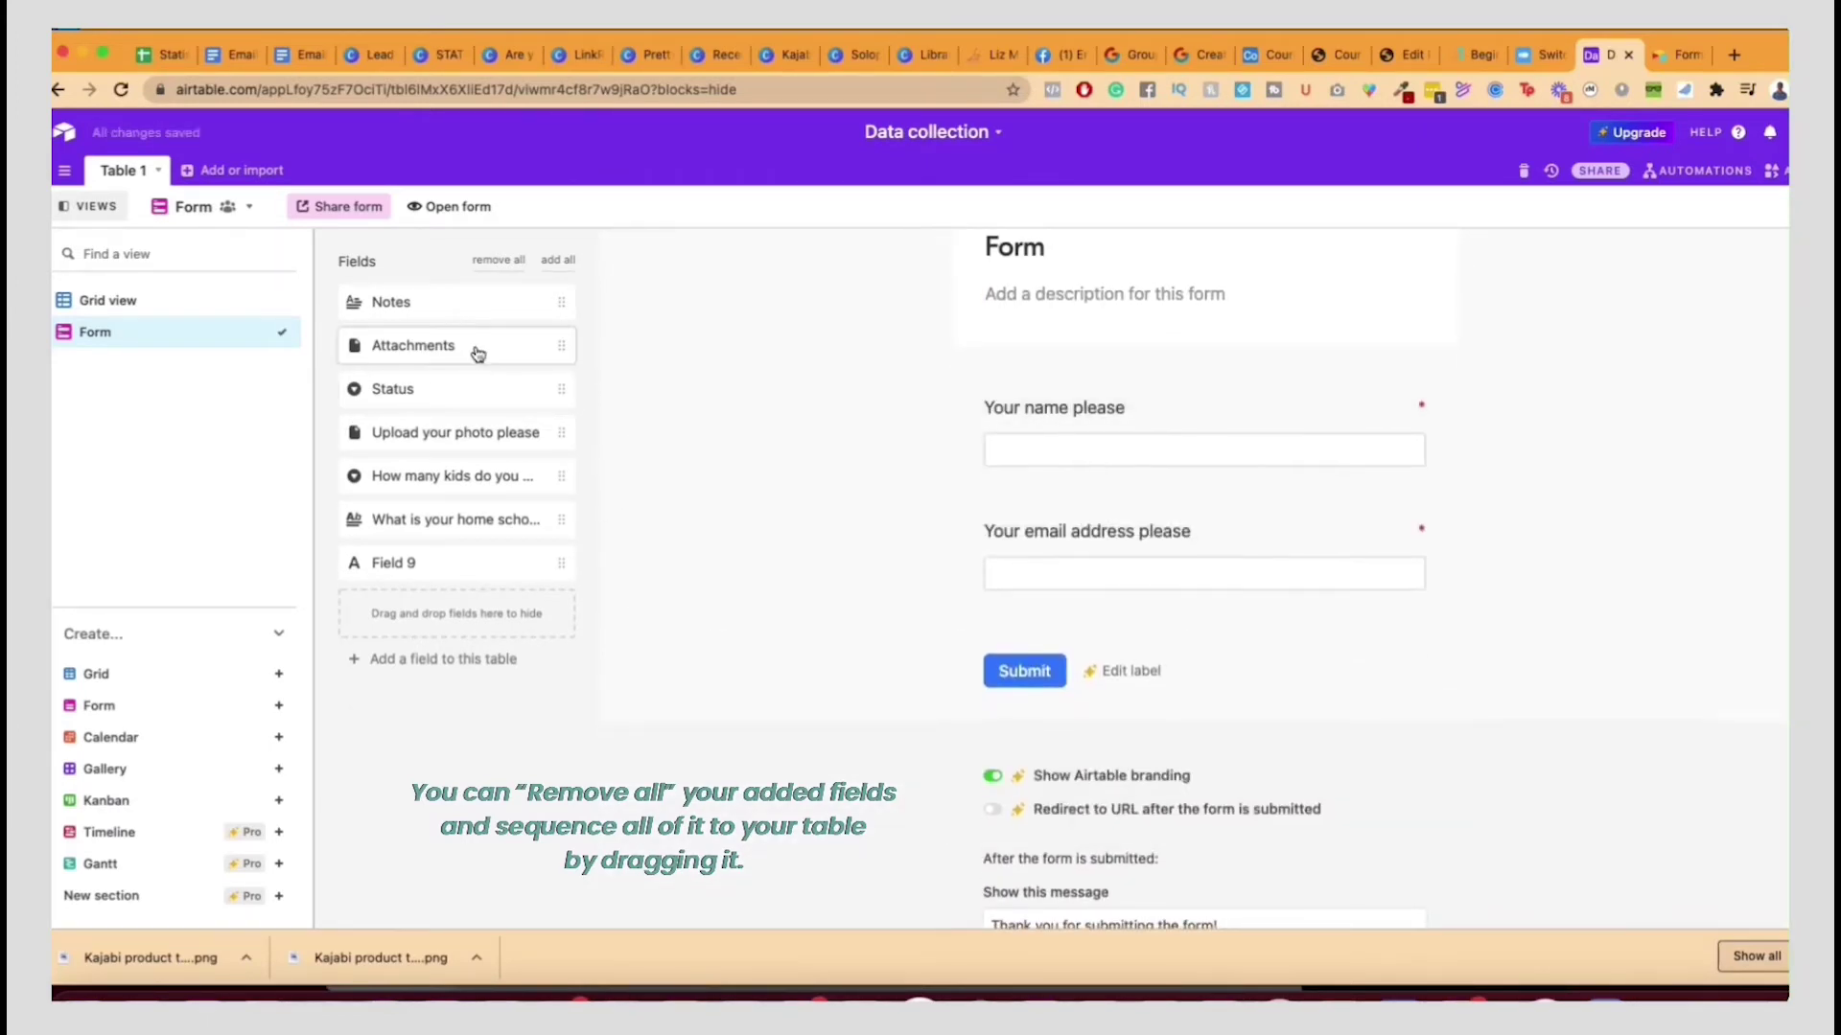
Re-add the kids, photo upload and home school questions, leaving Attachments off the form.
left_click_drag(477, 353, 1111, 654)
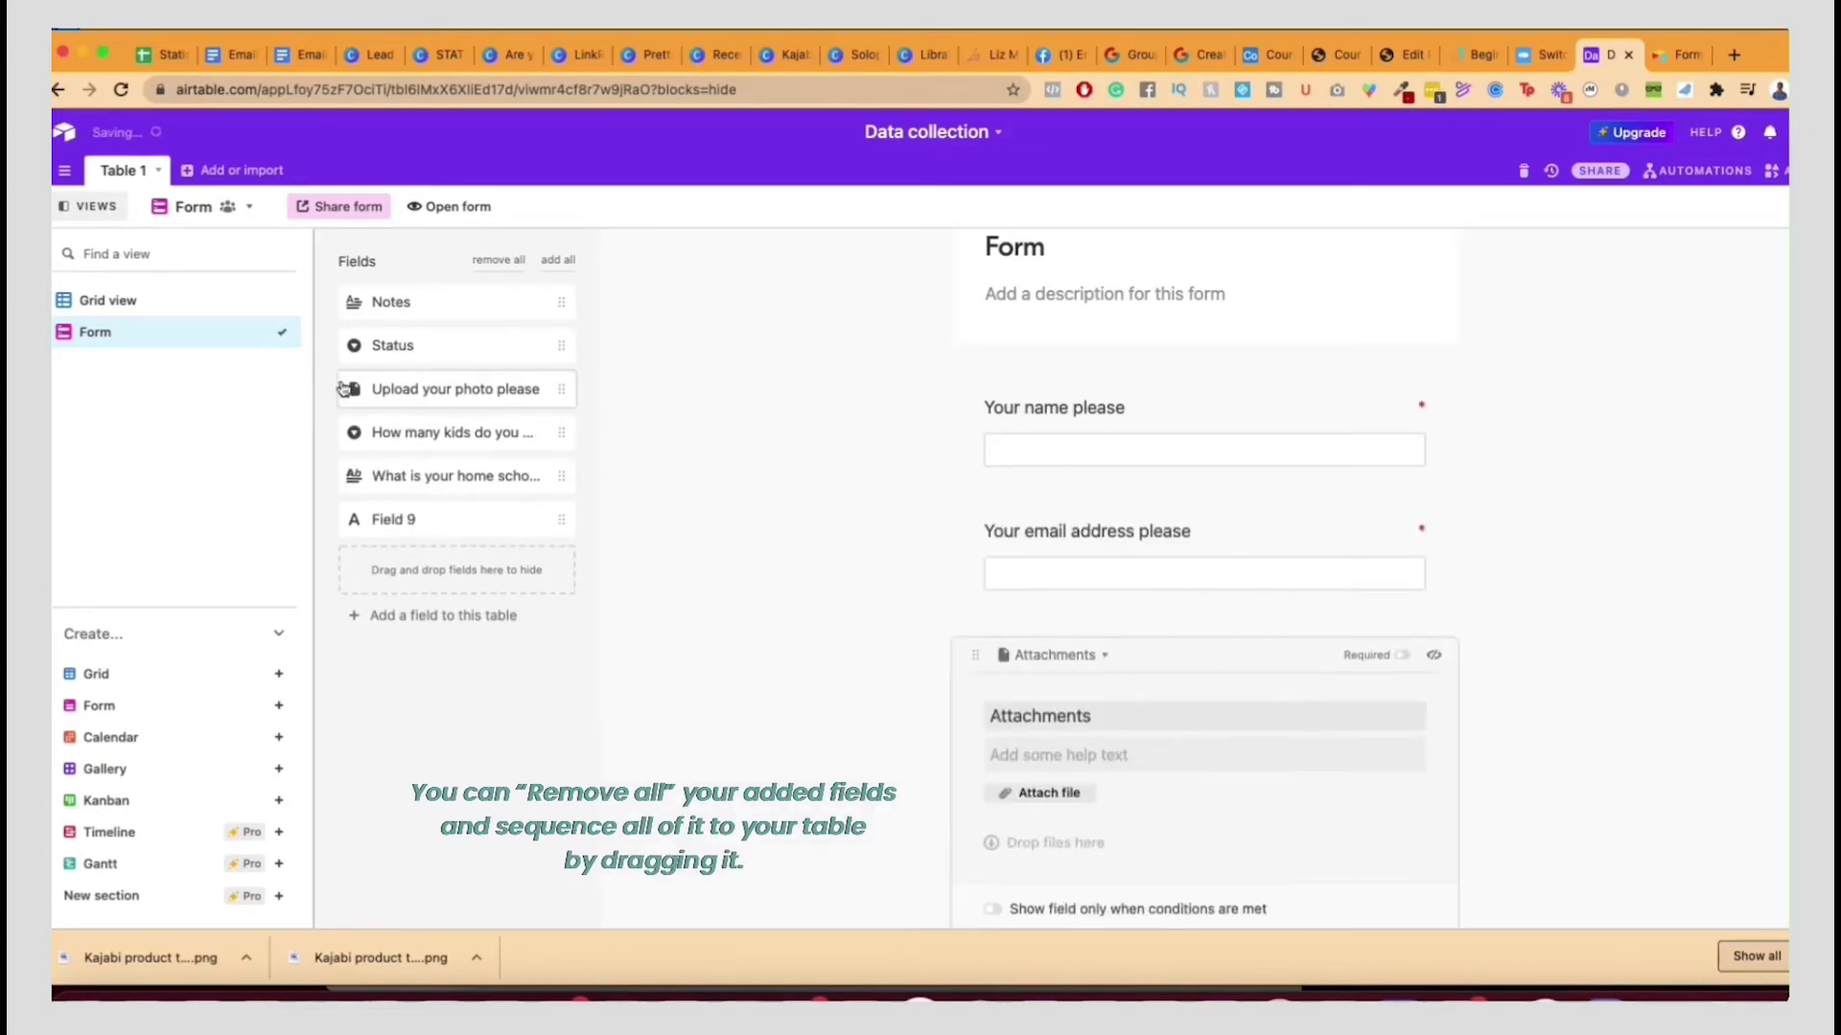
left_click_drag(394, 432, 1109, 611)
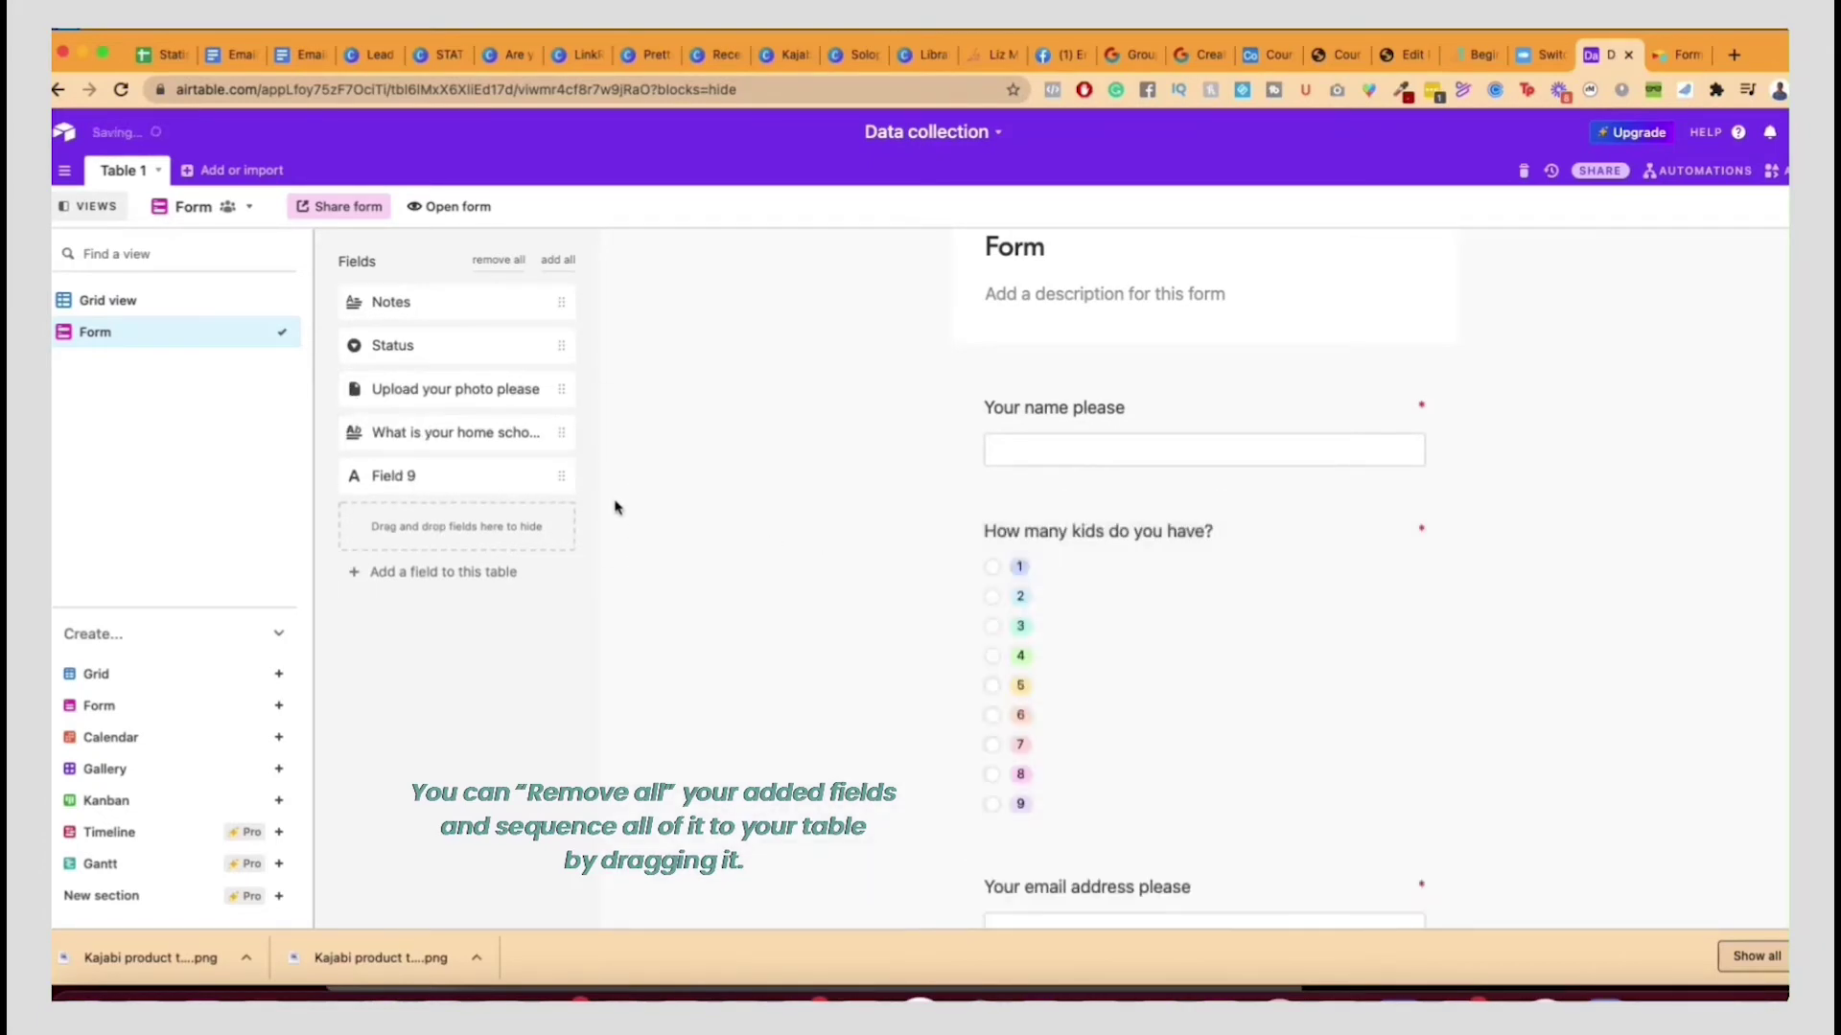
scroll(926, 600, "down", 5)
left_click_drag(455, 381, 1158, 539)
left_click(1406, 694)
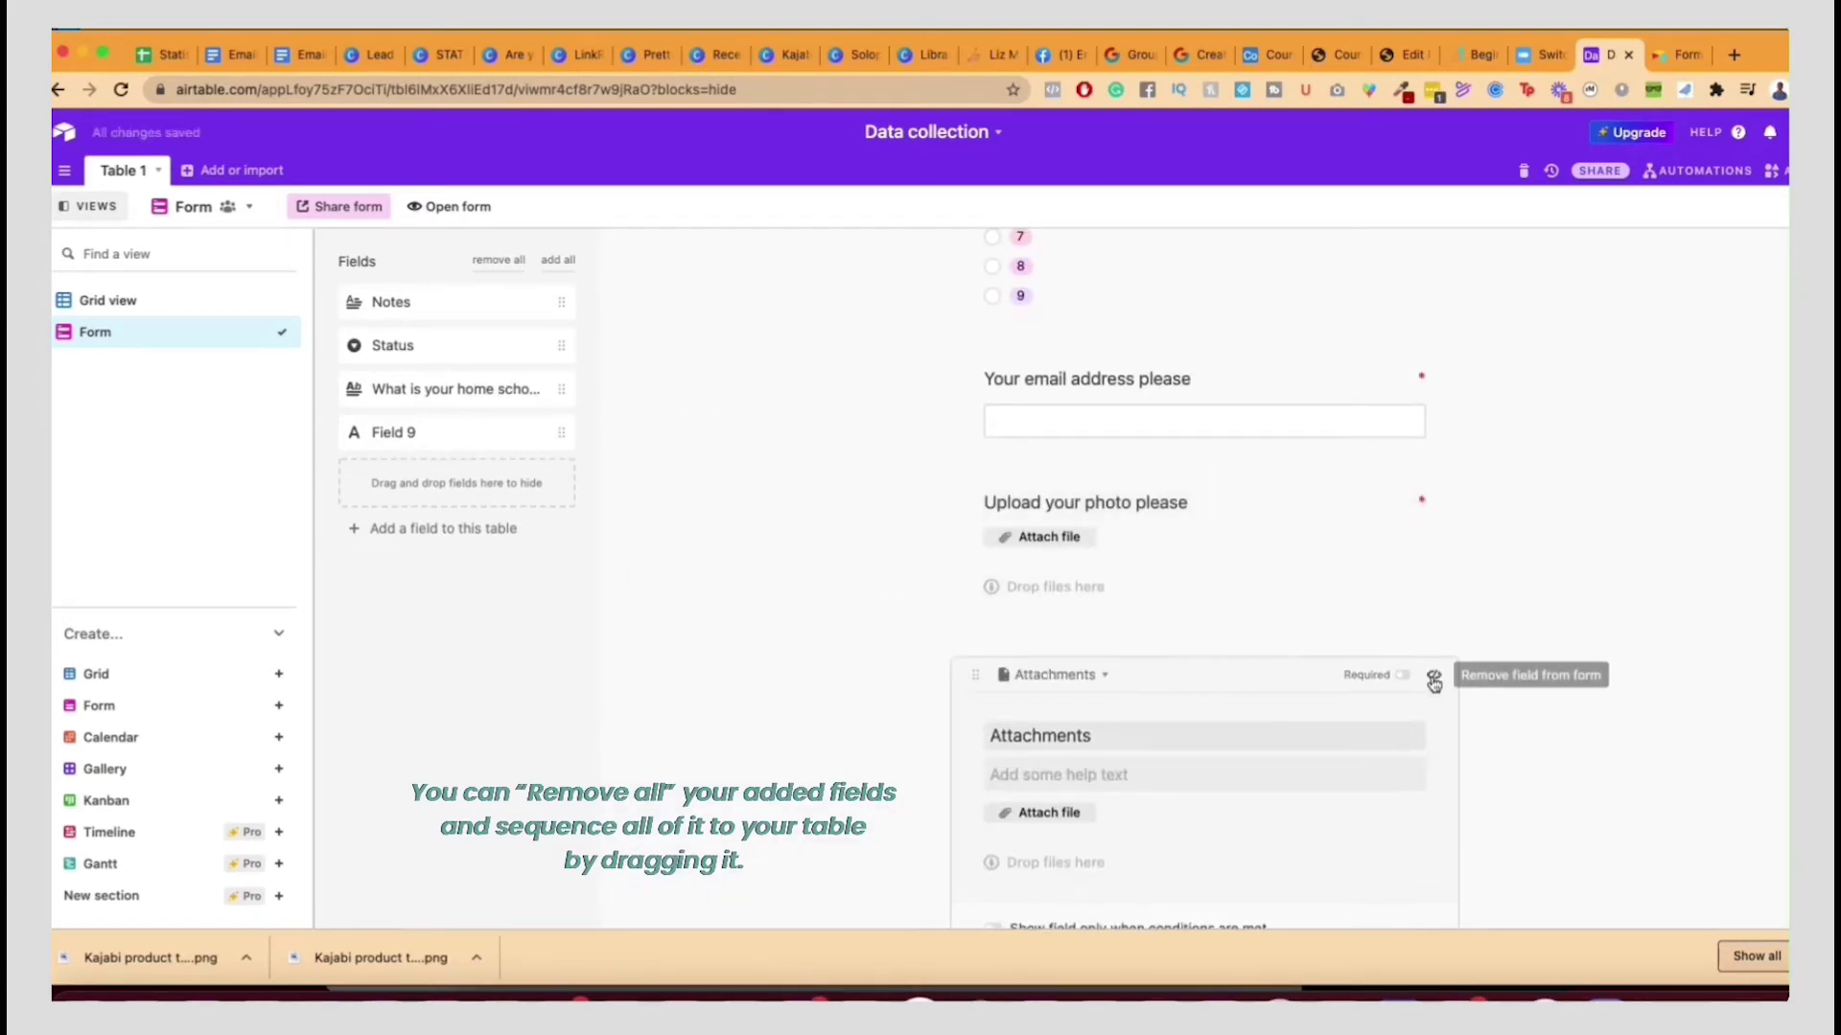
left_click(1429, 682)
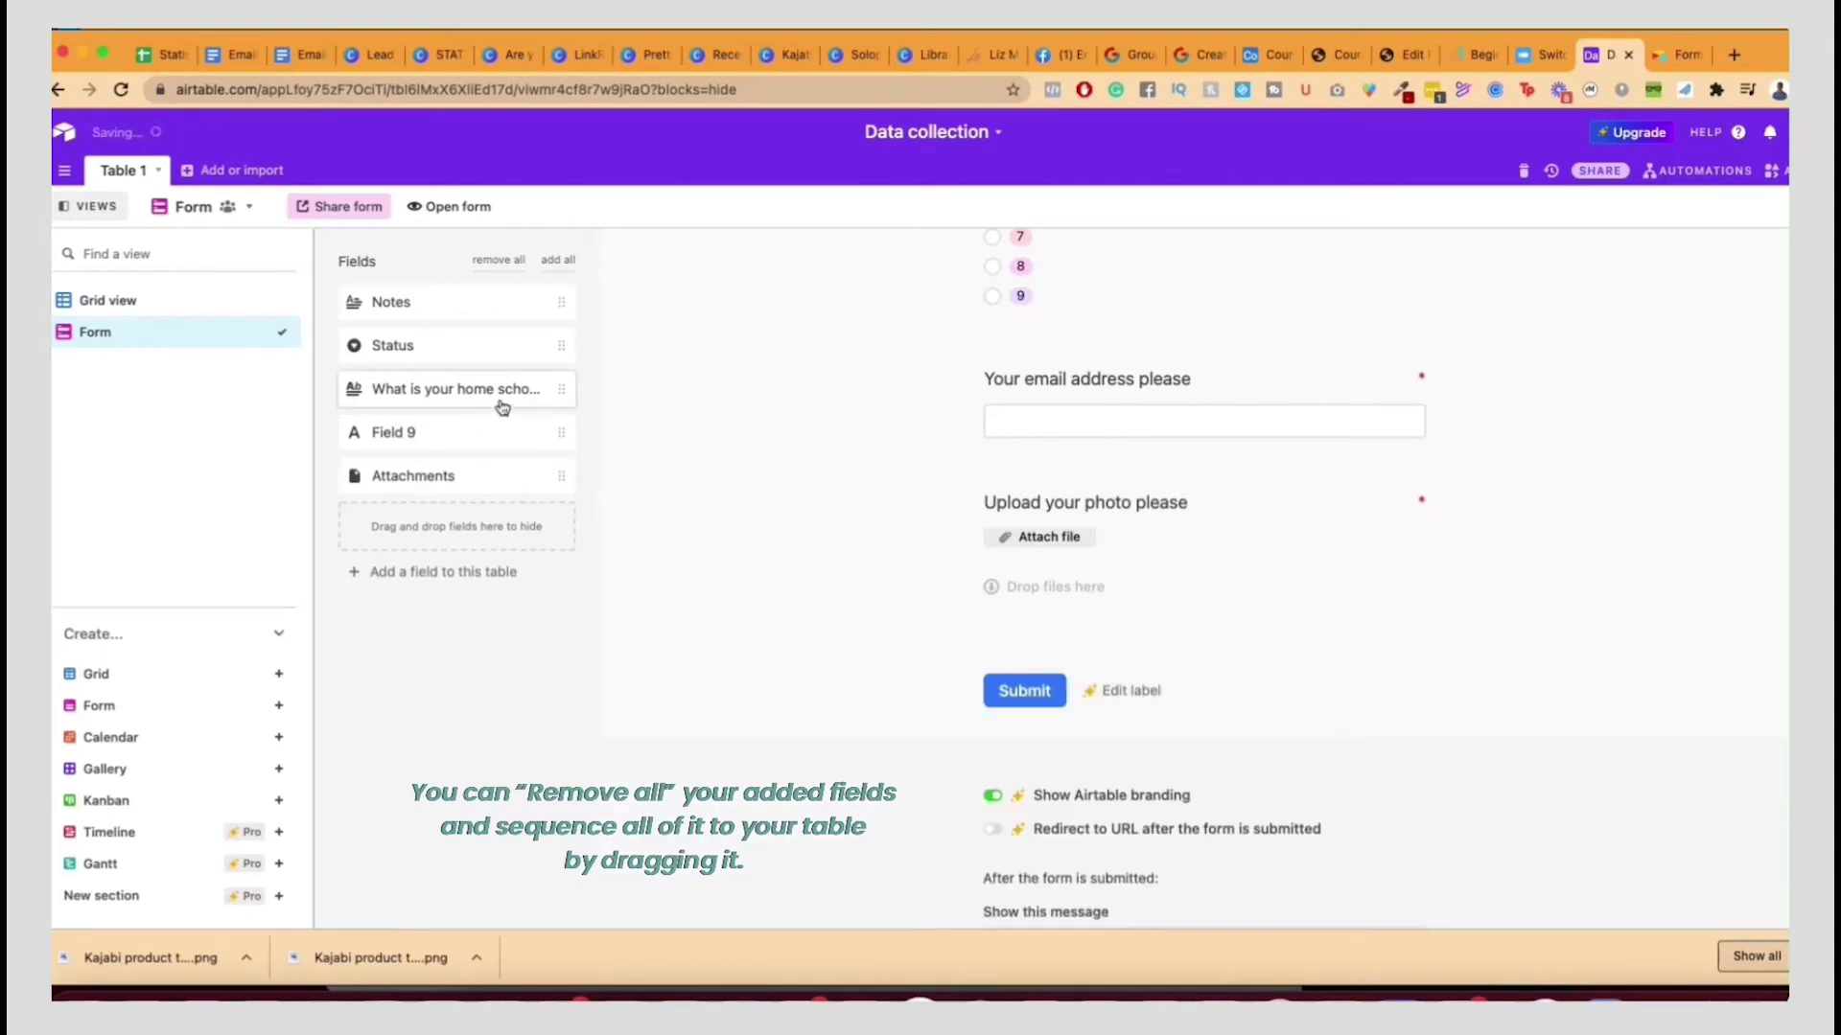
left_click_drag(509, 403, 1184, 585)
scroll(859, 600, "up", 6)
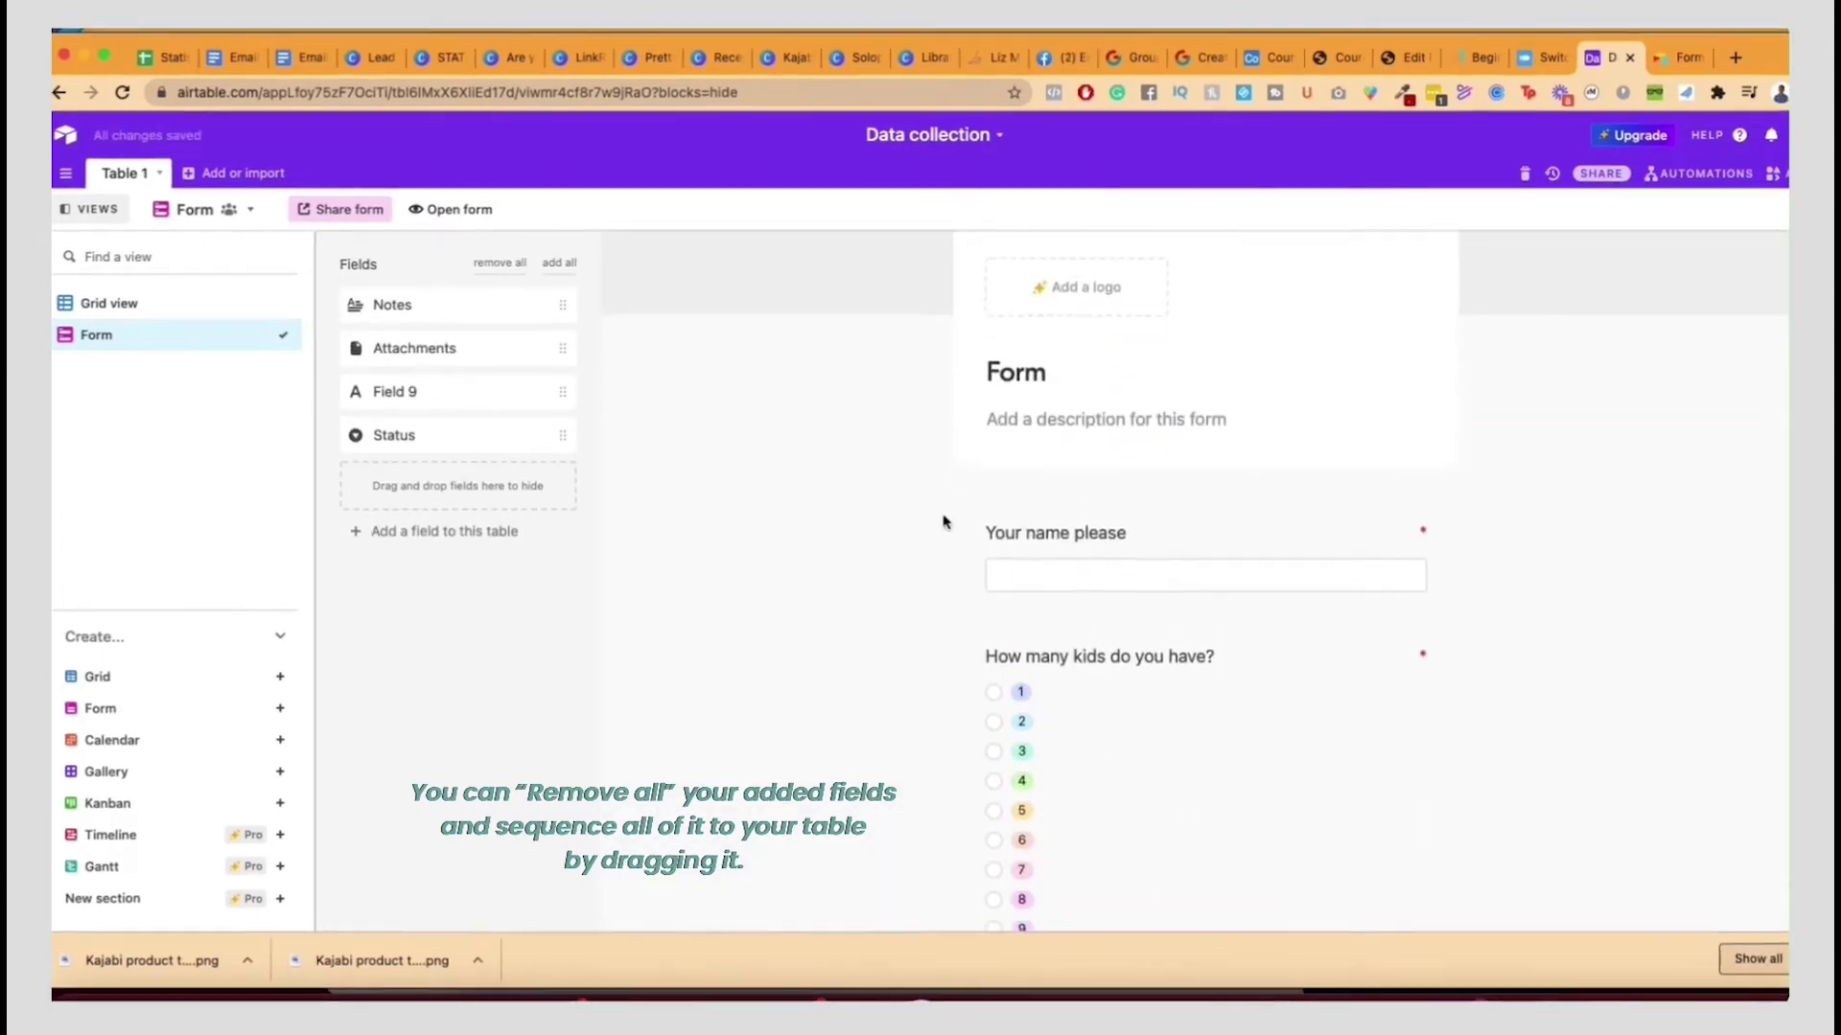
scroll(937, 519, "down", 7)
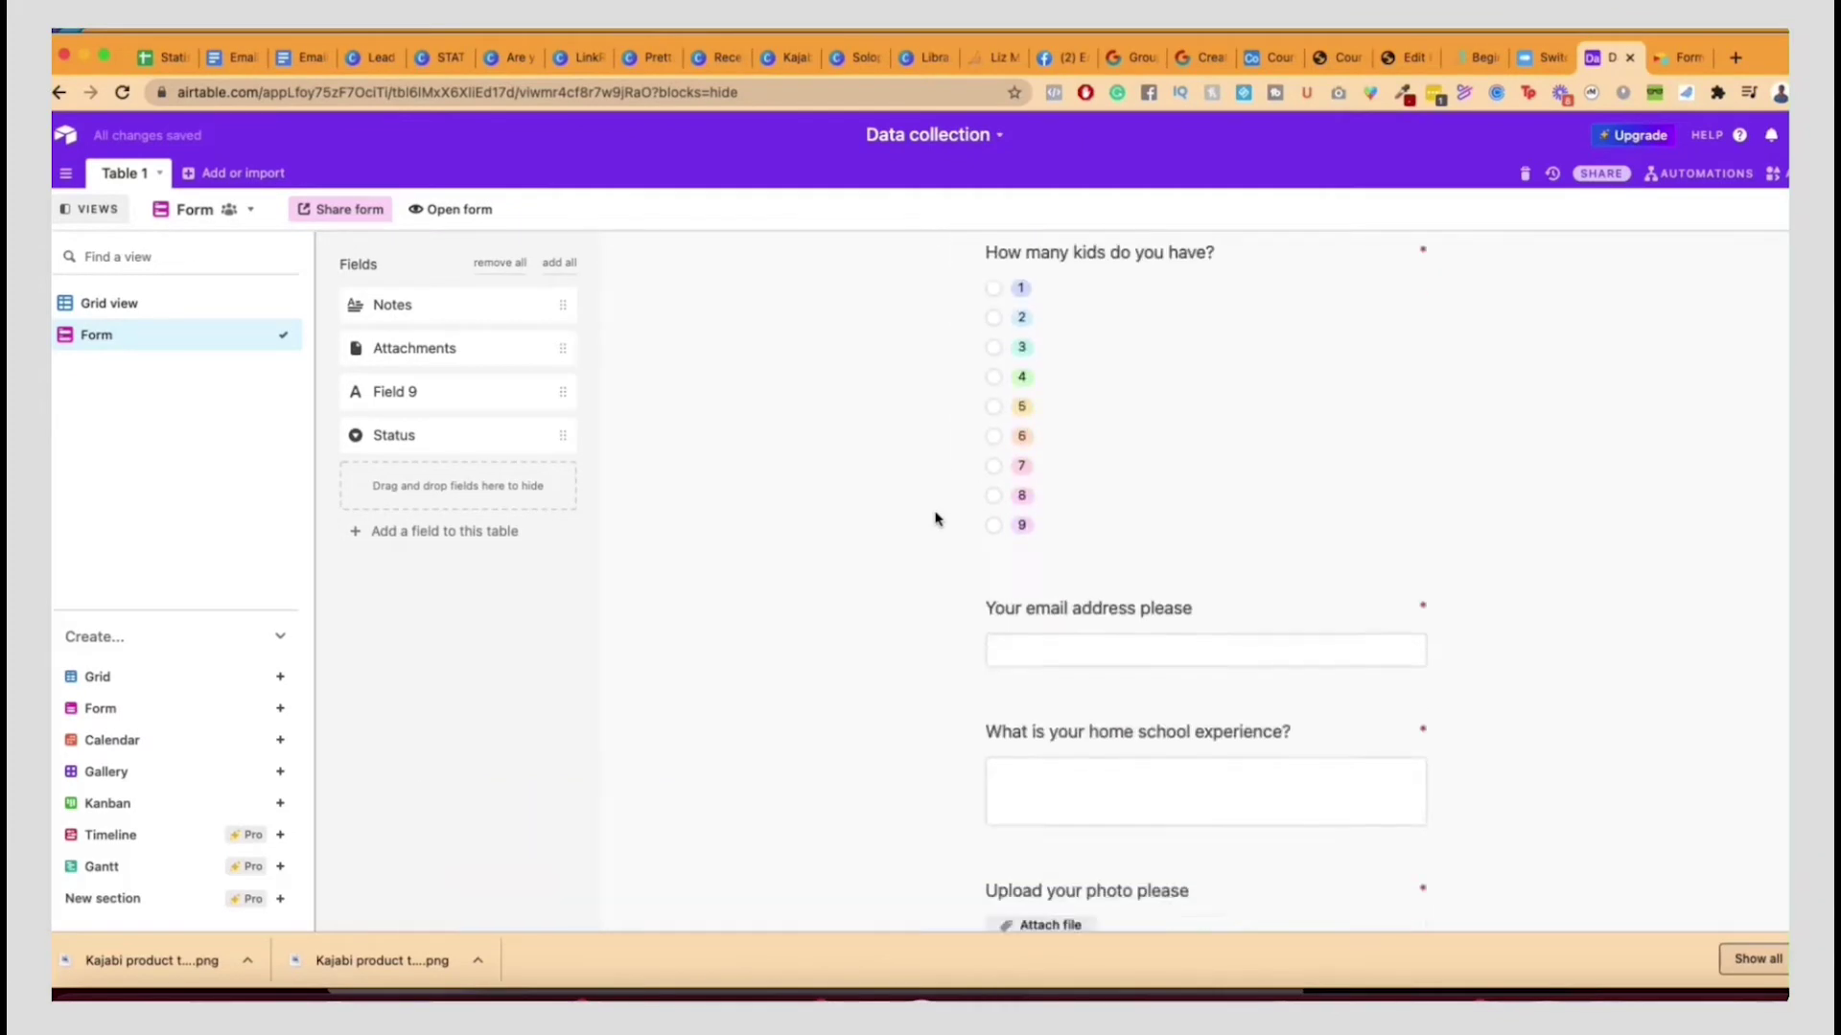
Add a Date field named 'Select today's date' to the form.
left_click(493, 533)
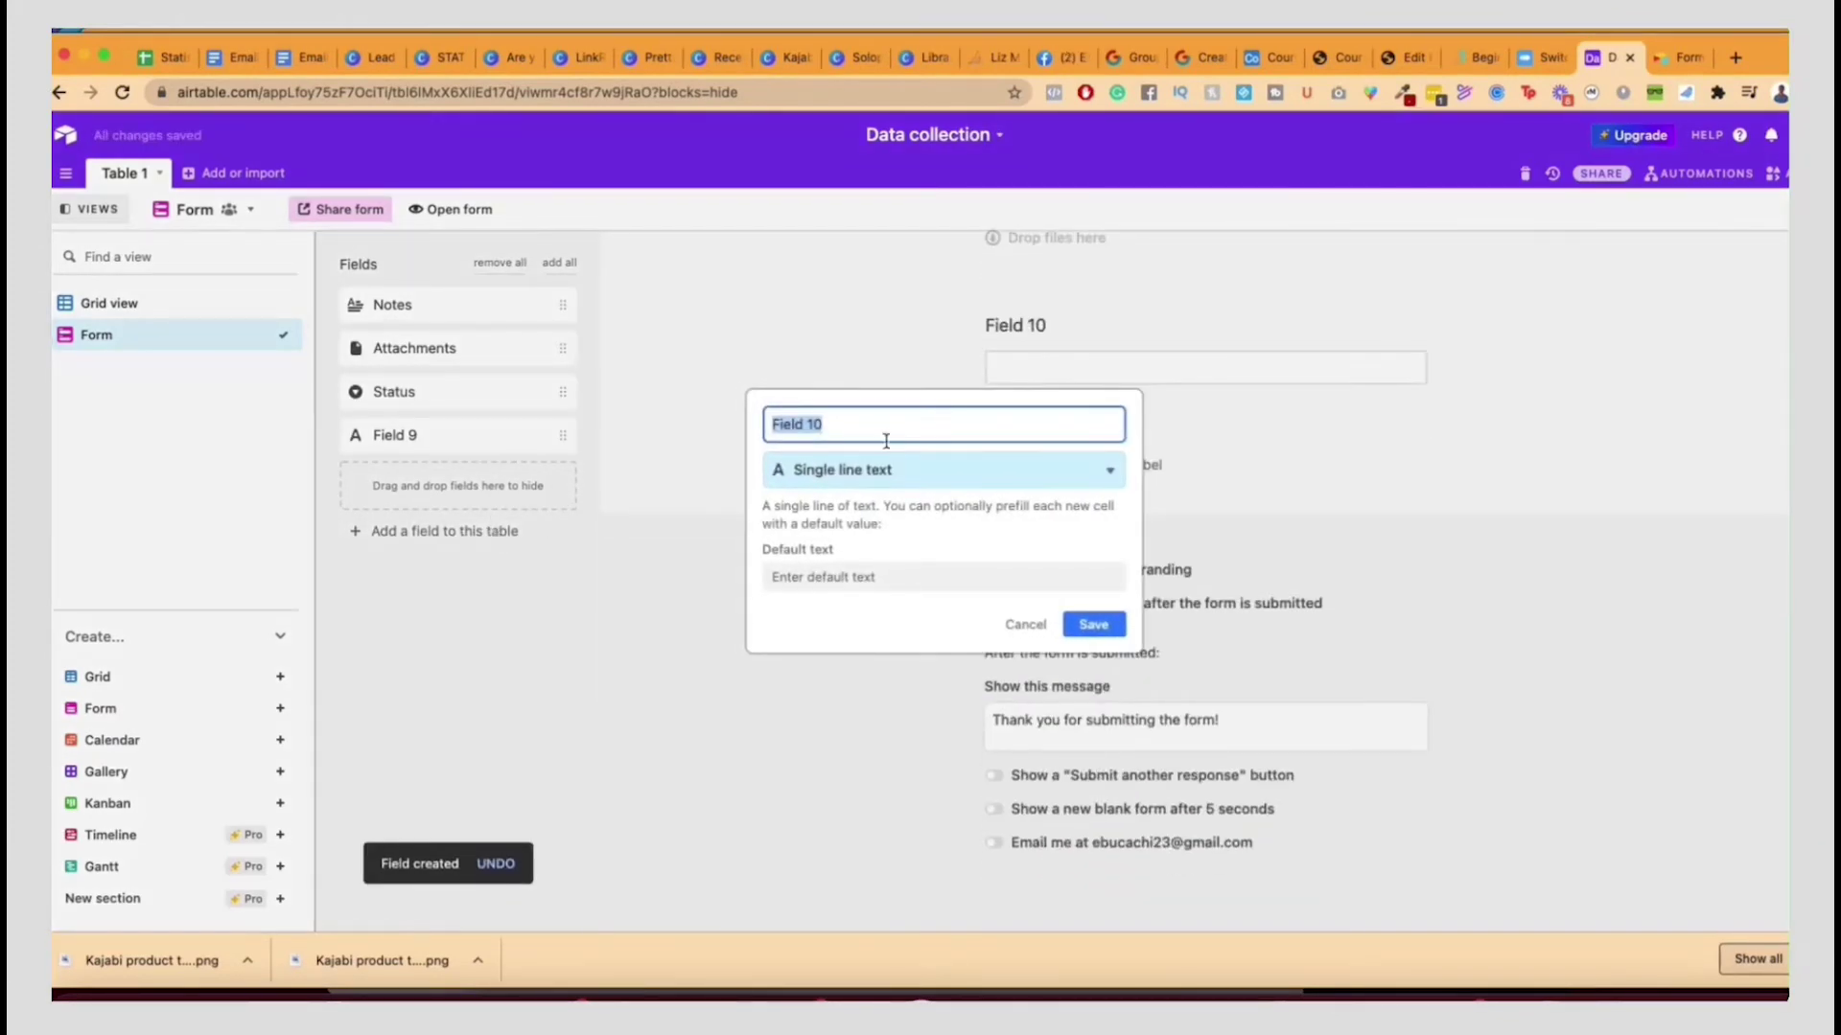
left_click(877, 472)
left_click(815, 618)
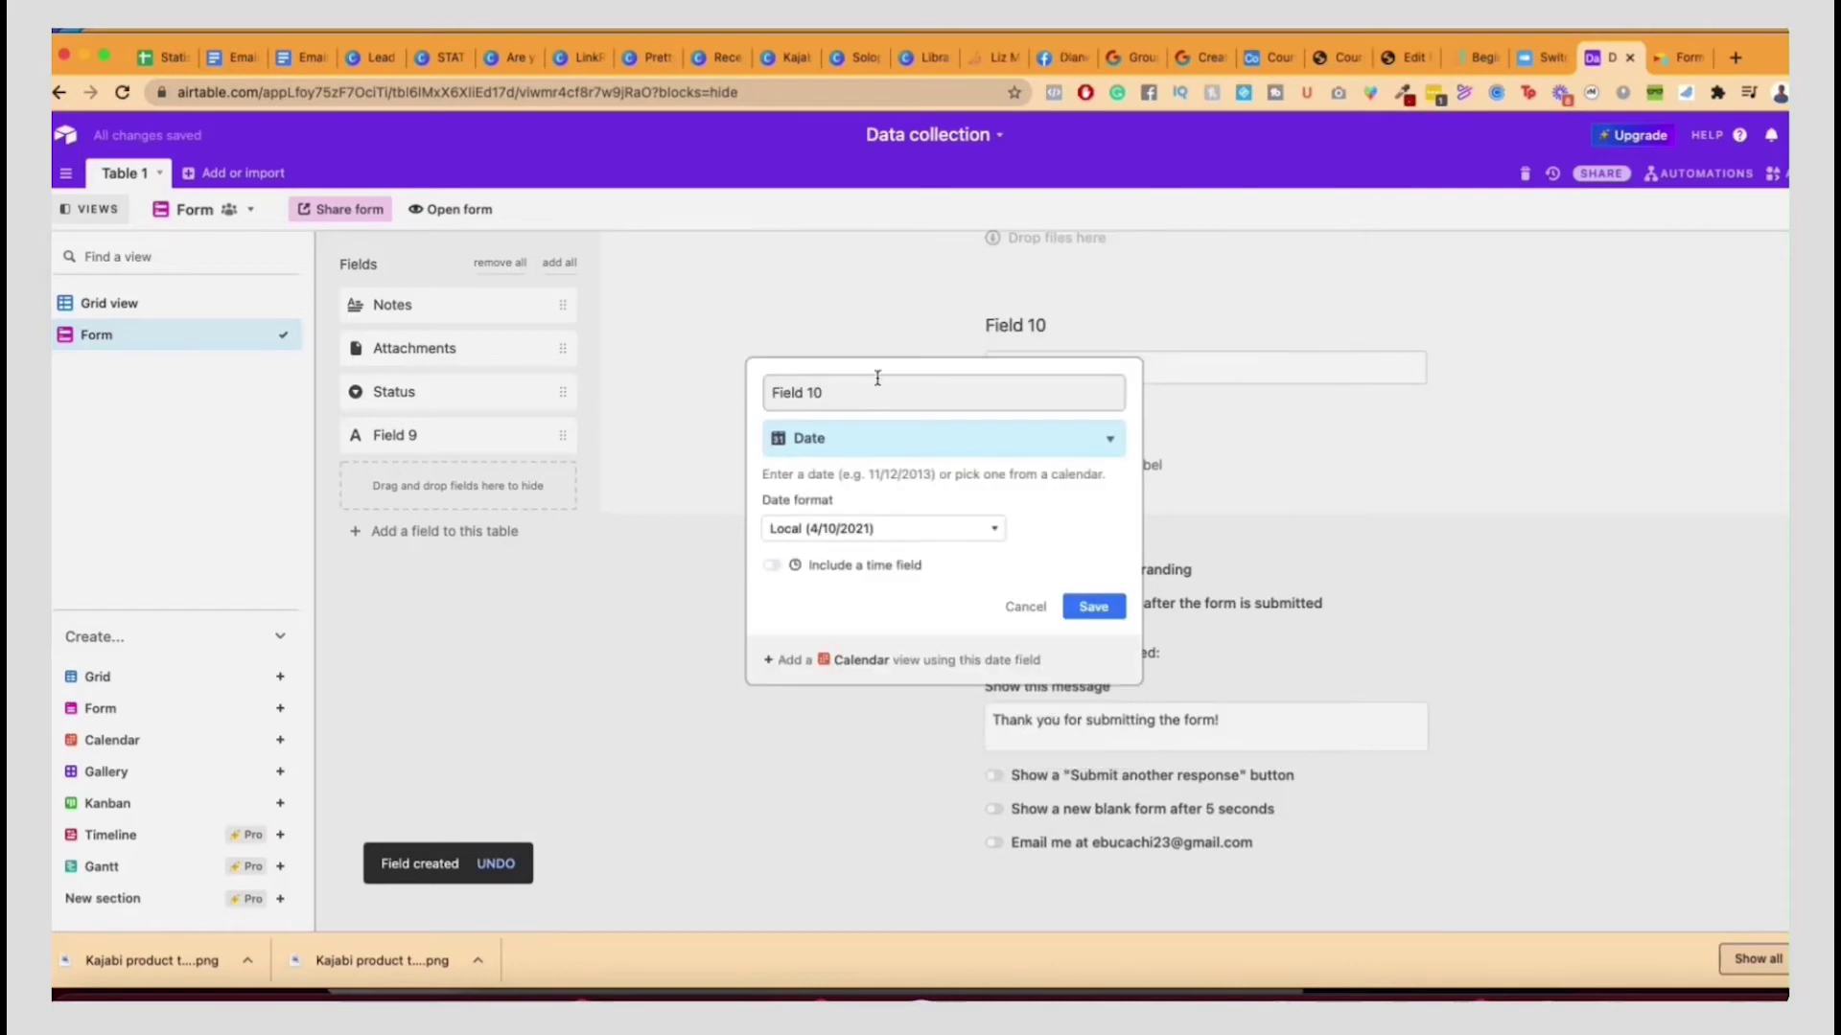
left_click(872, 388)
type("Select today's")
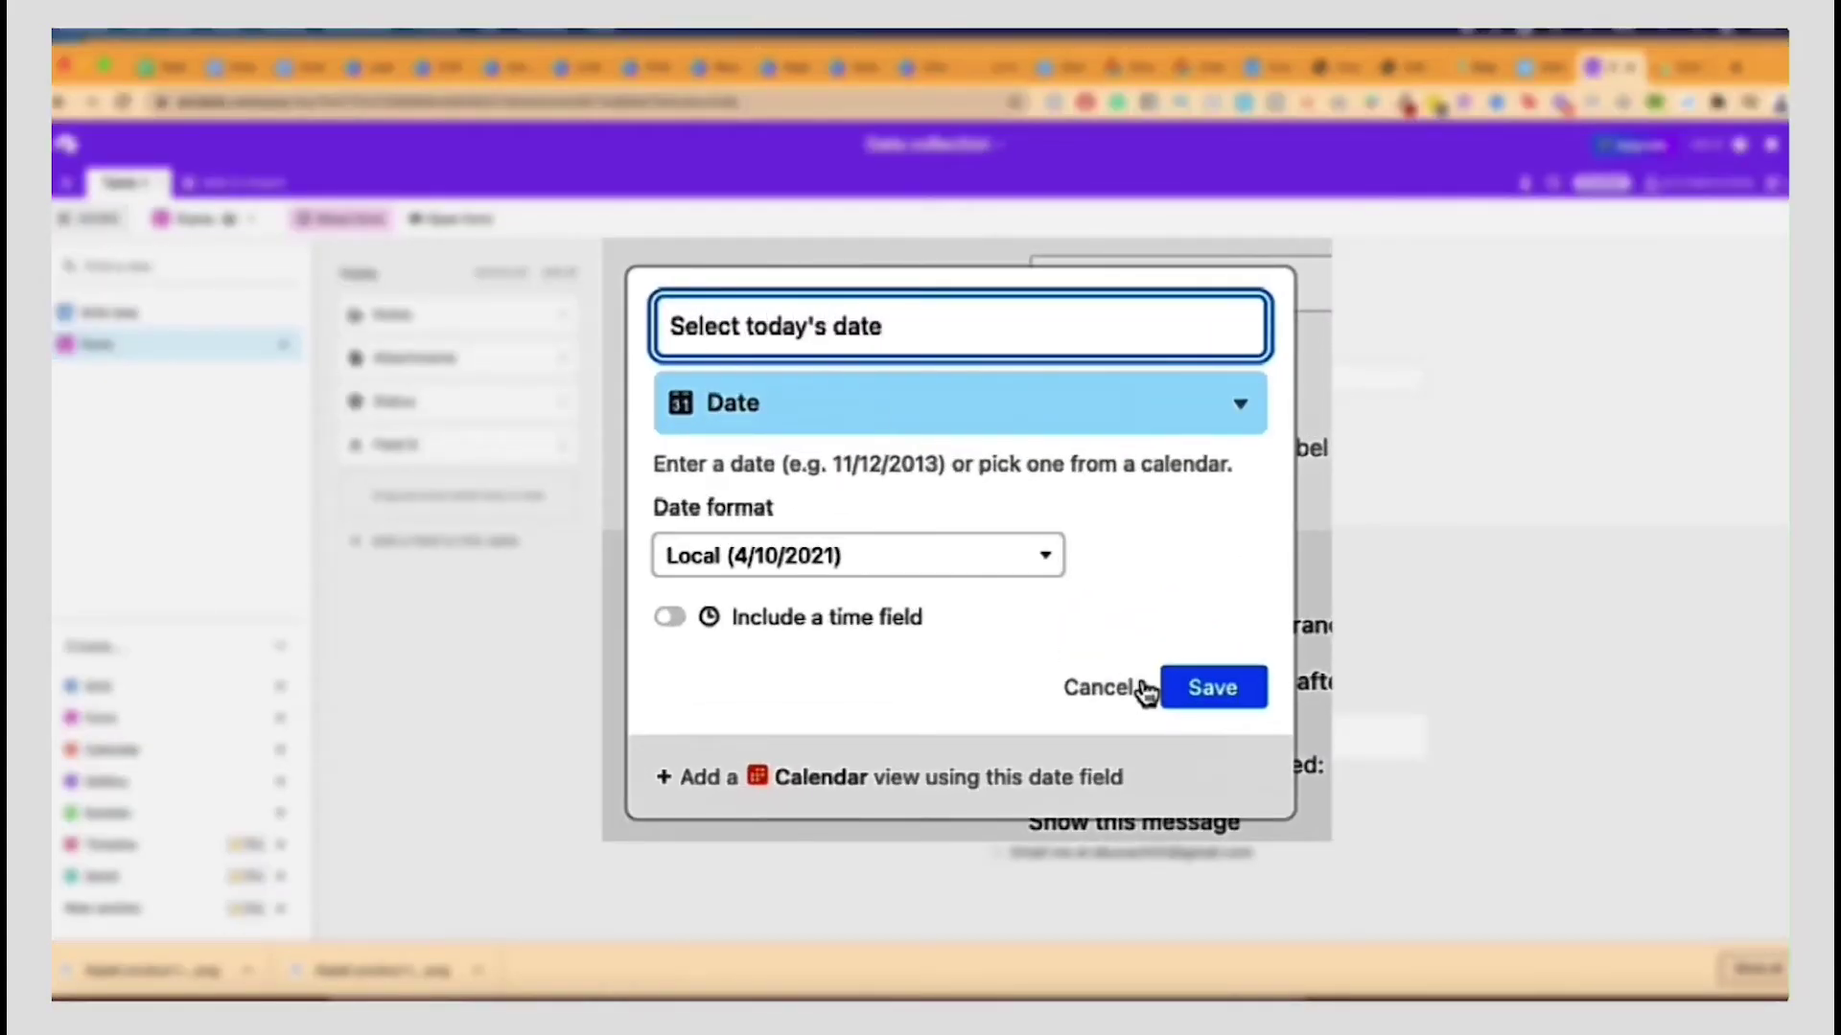
left_click(1192, 687)
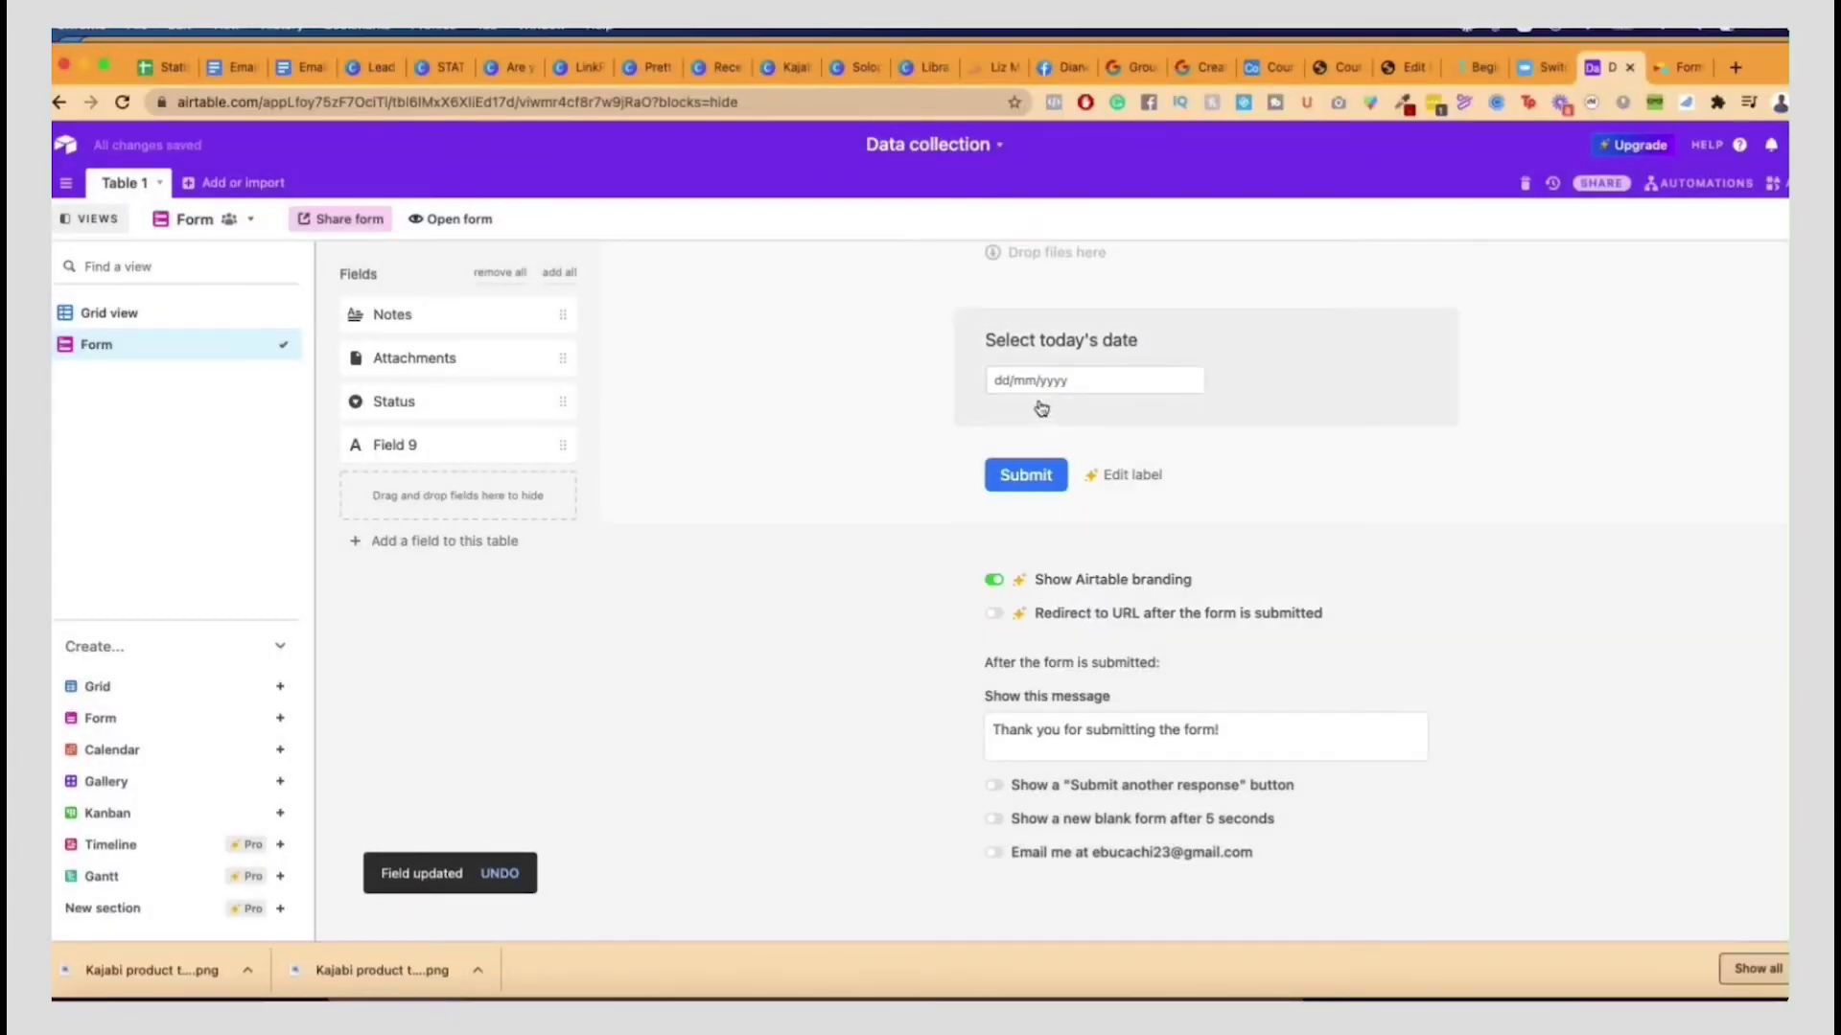
Test the date question's calendar picker and mark the question required.
left_click(1062, 360)
left_click(1080, 484)
left_click(918, 443)
left_click(1064, 352)
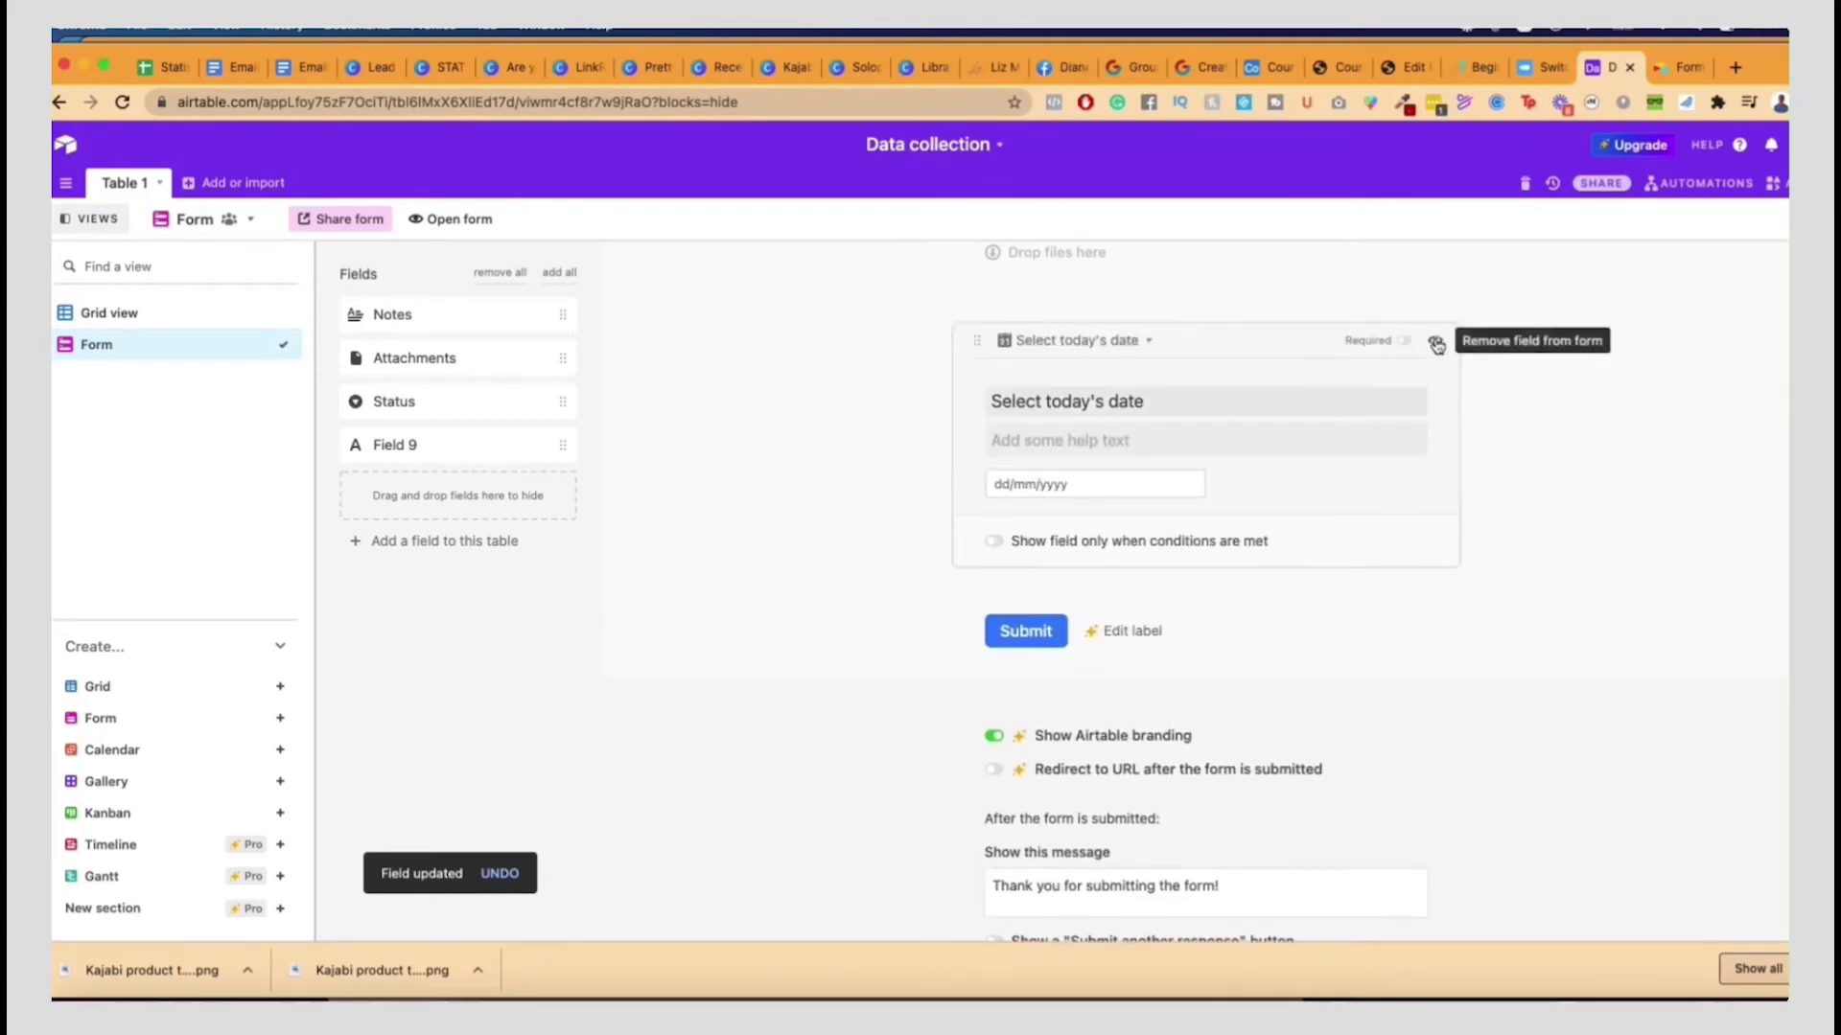
left_click(1405, 342)
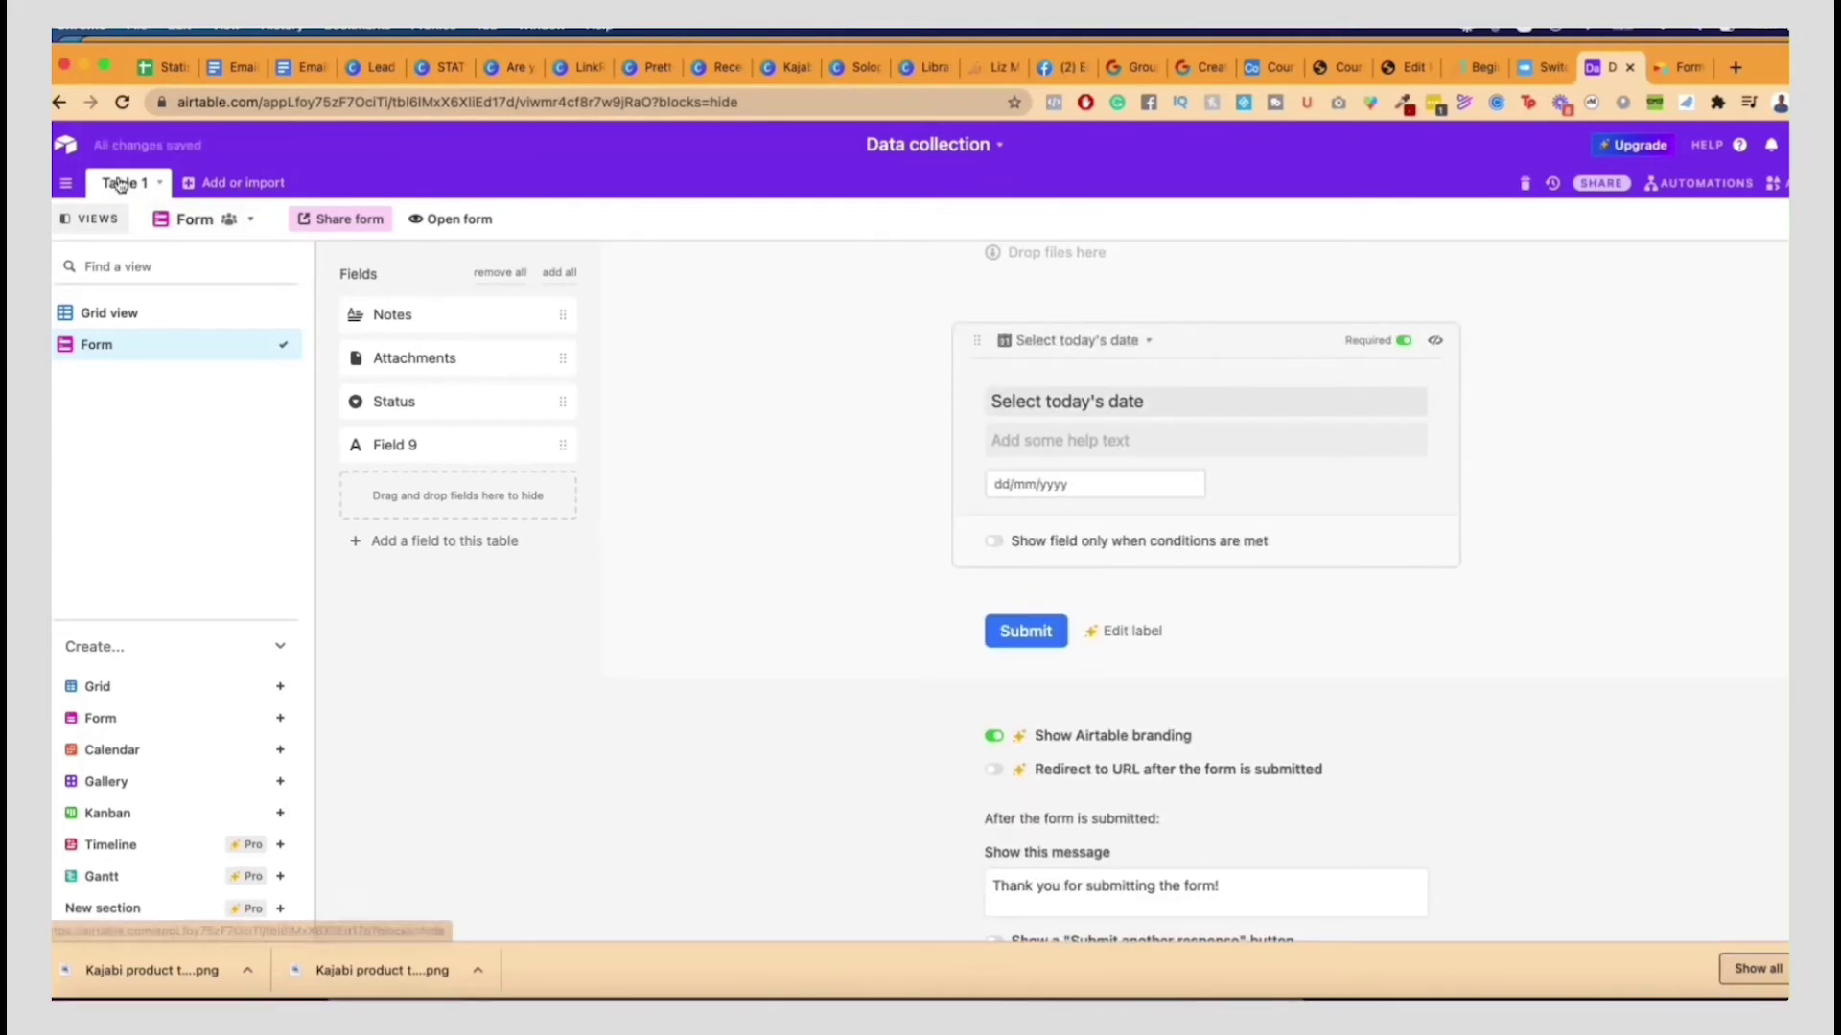
scroll(715, 399, "up", 15)
scroll(796, 410, "up", 1)
left_click(1046, 442)
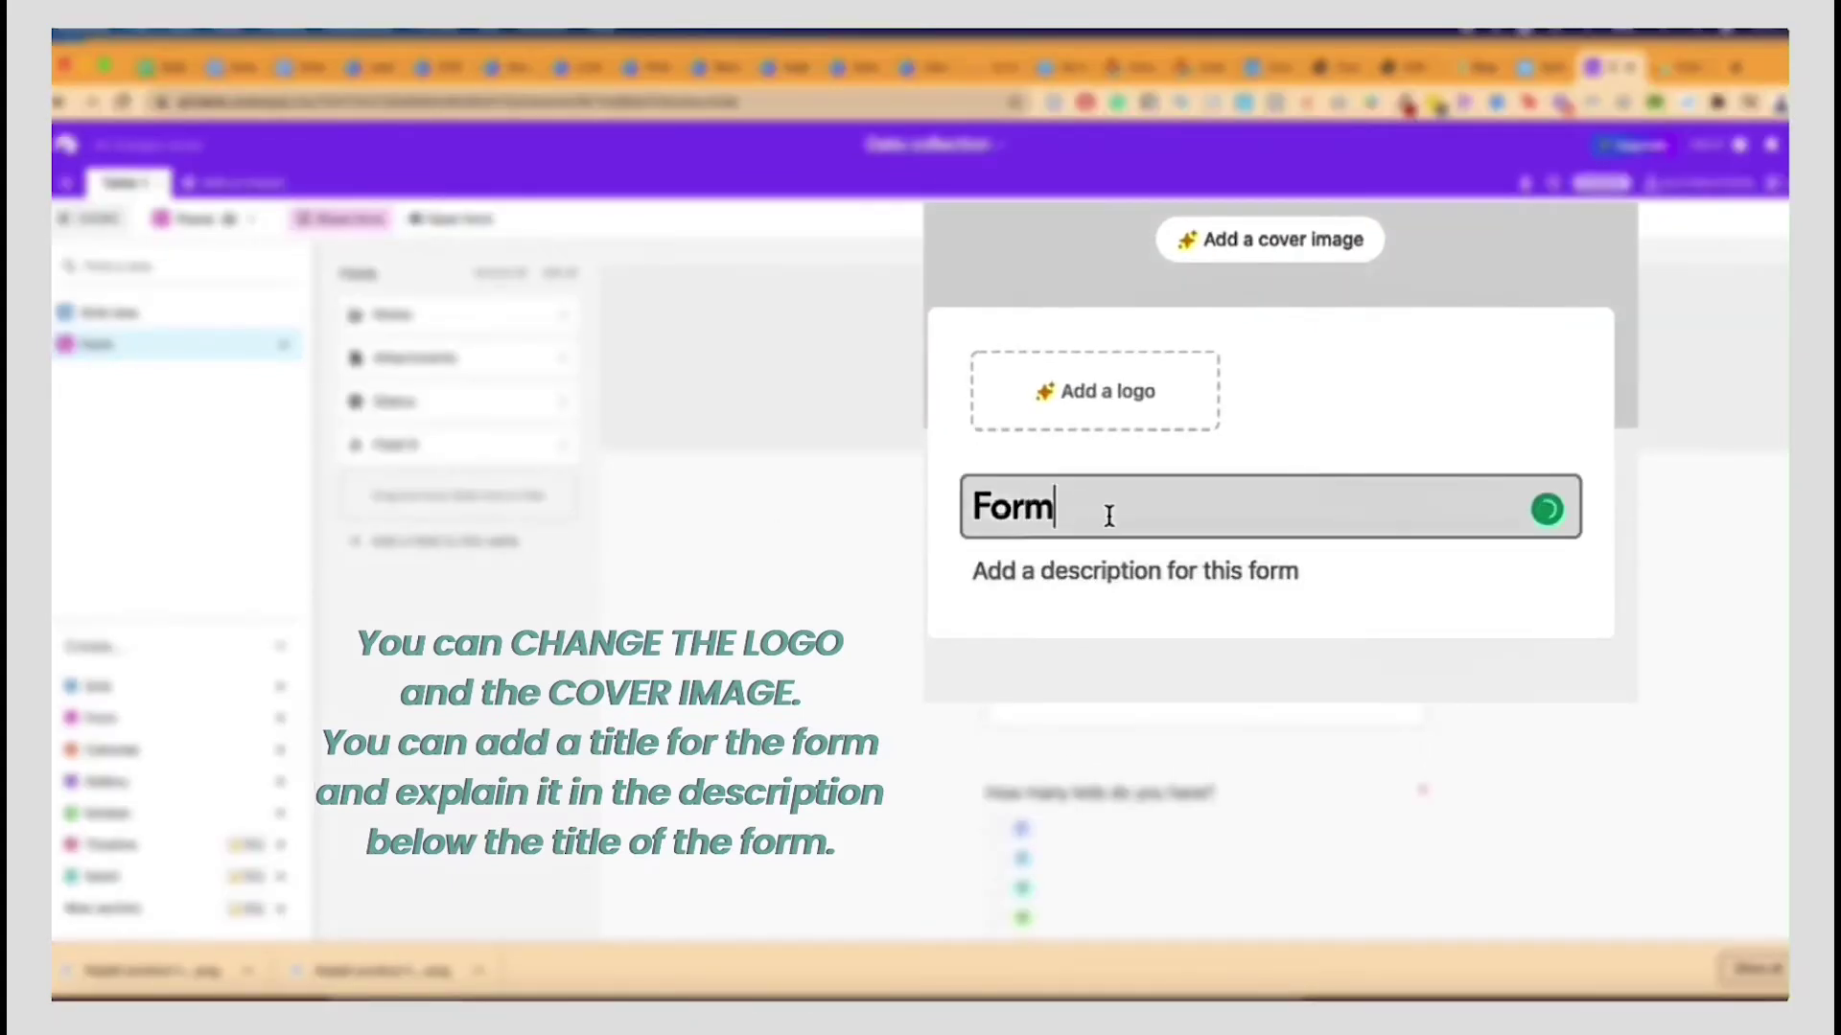
left_click(1114, 570)
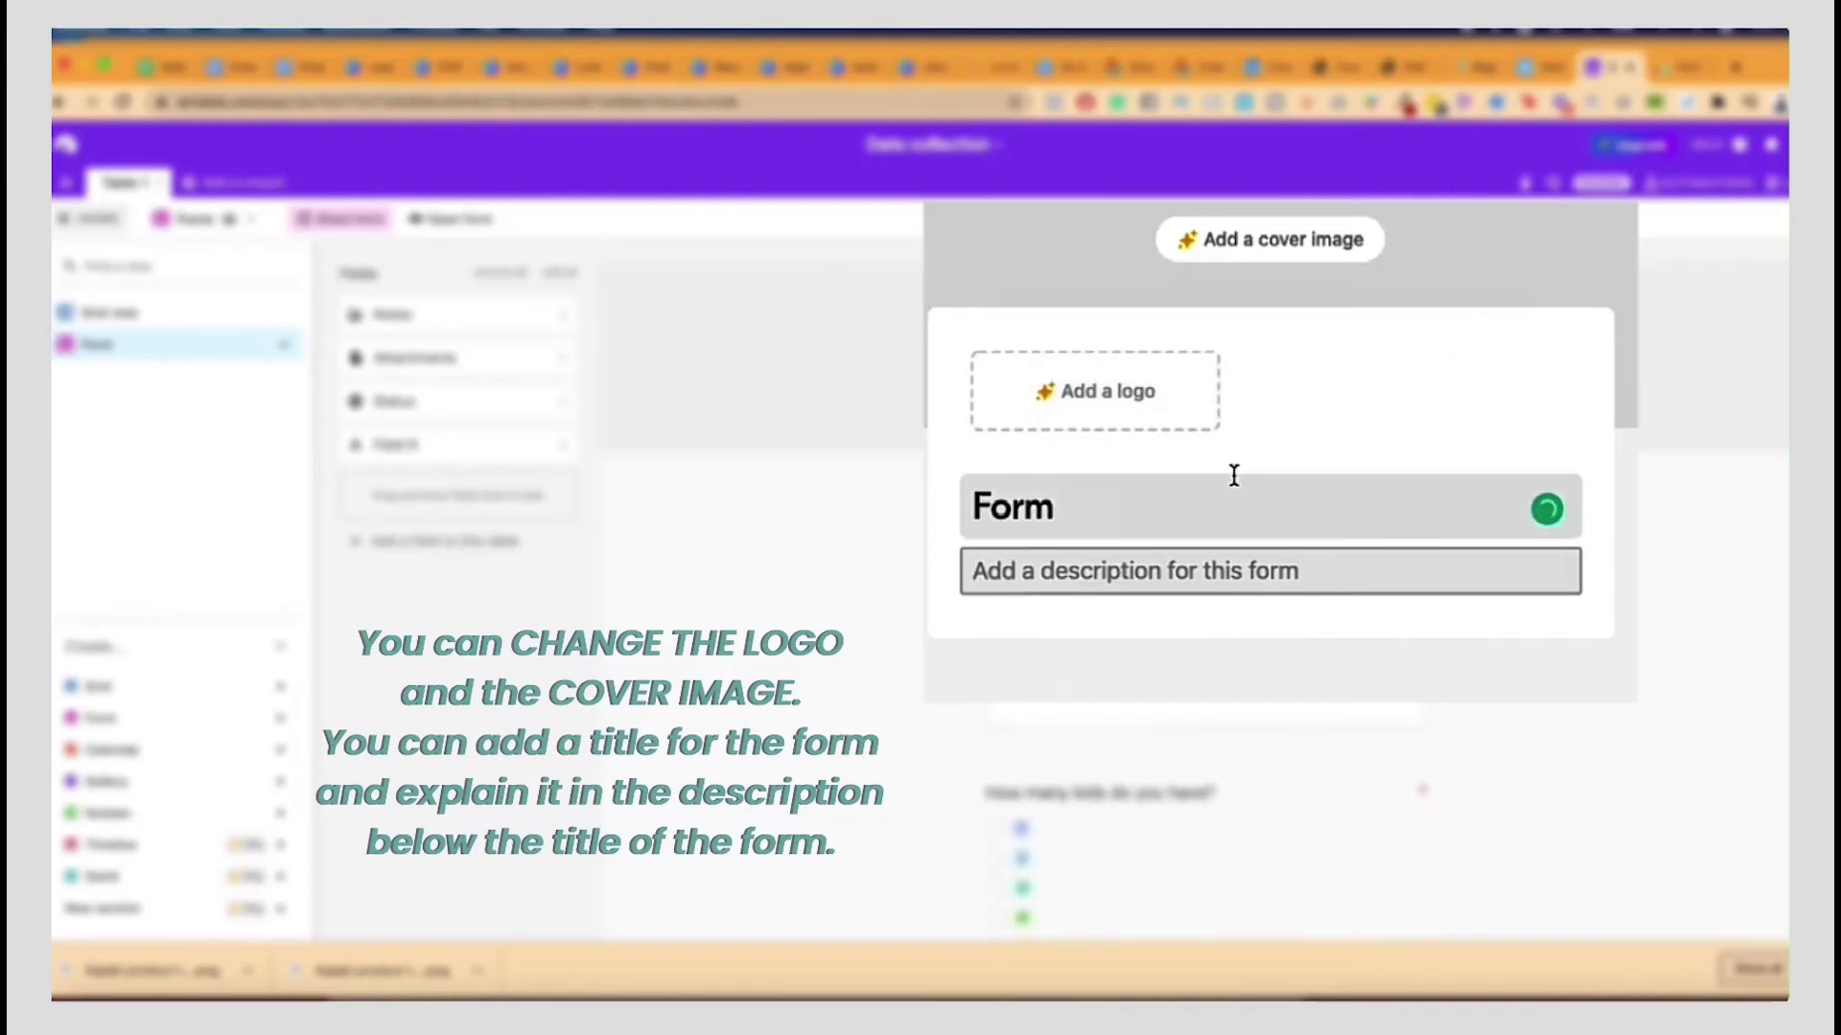
scroll(1175, 493, "down", 10)
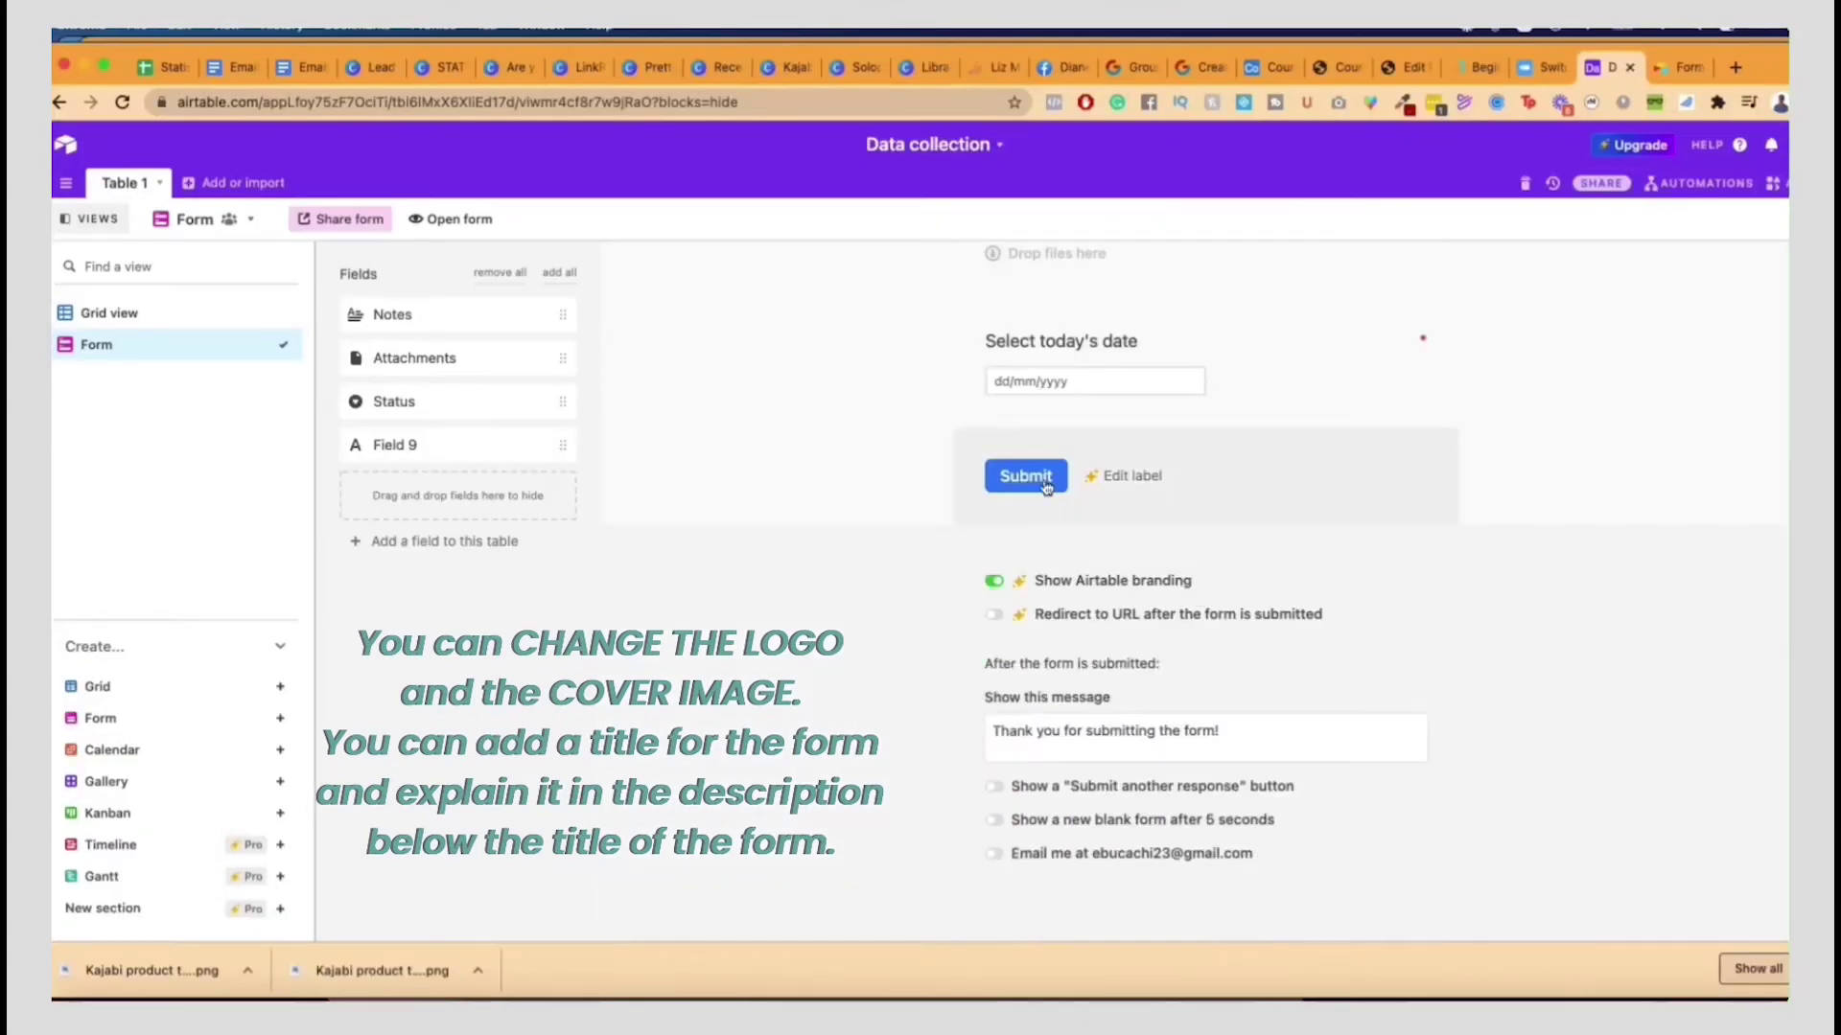
left_click(1232, 734)
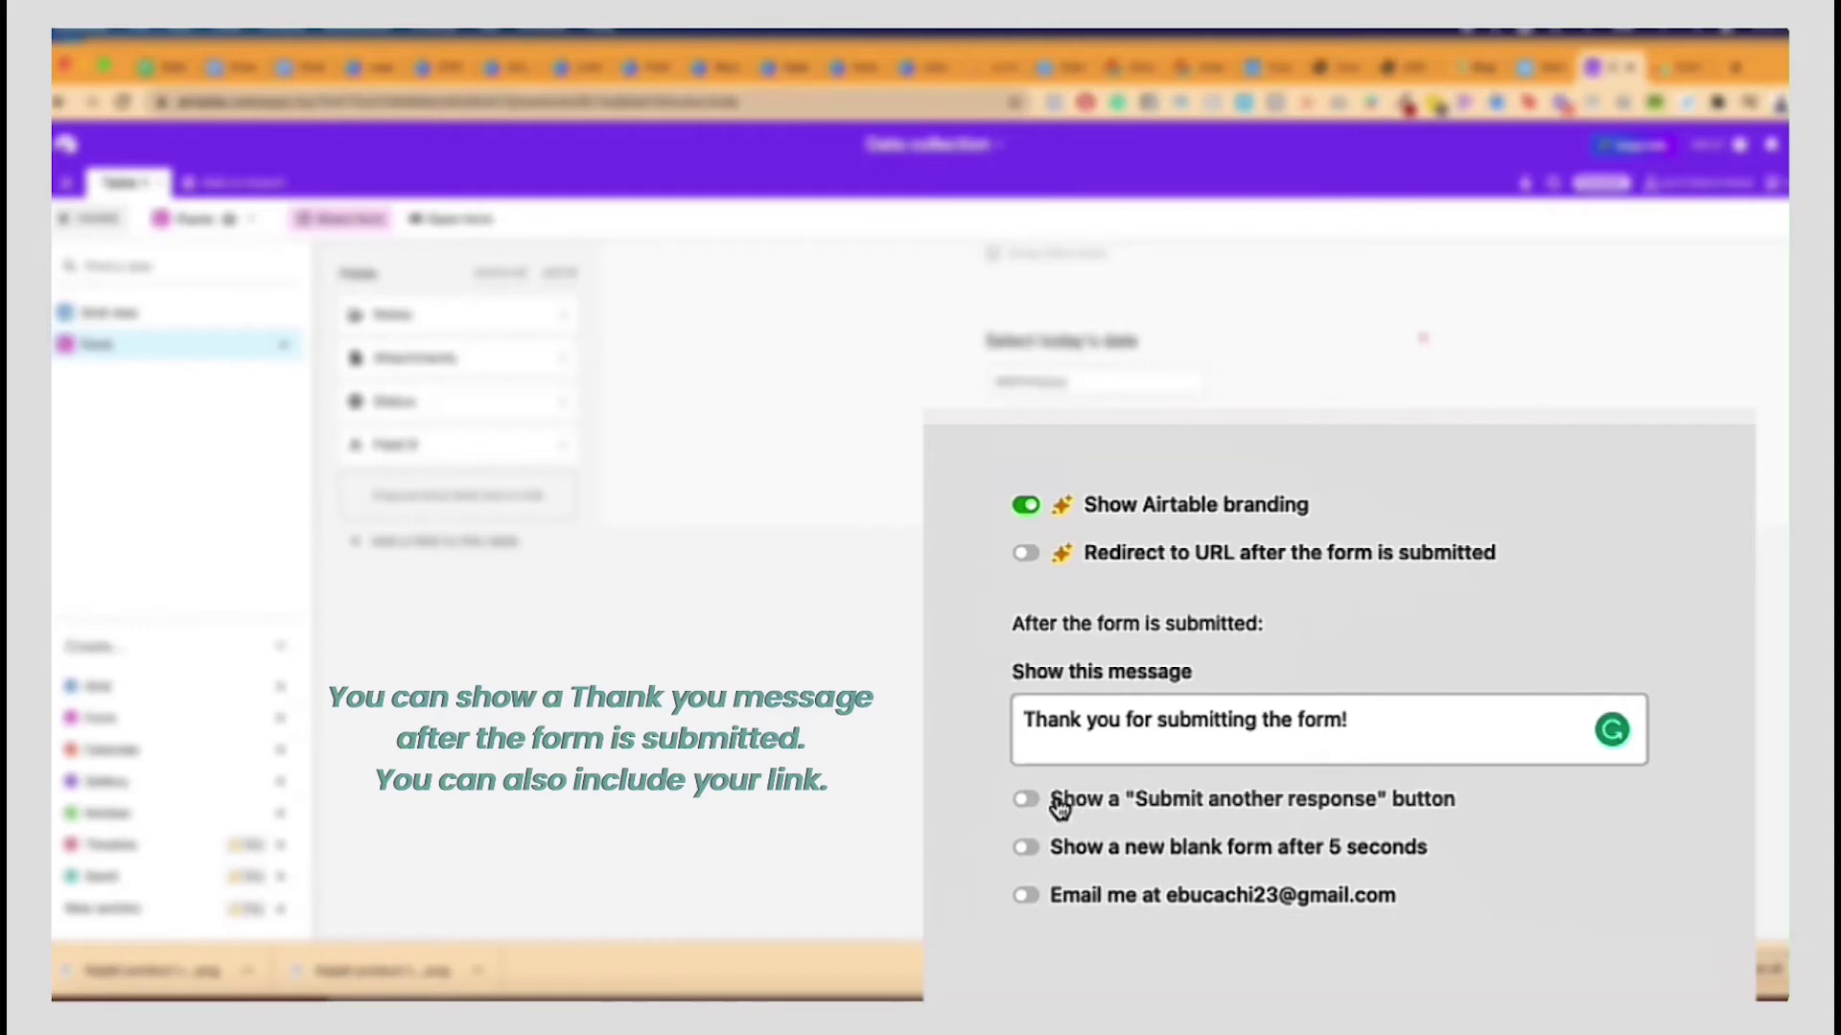
left_click(1365, 706)
key("super+a")
type("Thanks so mu")
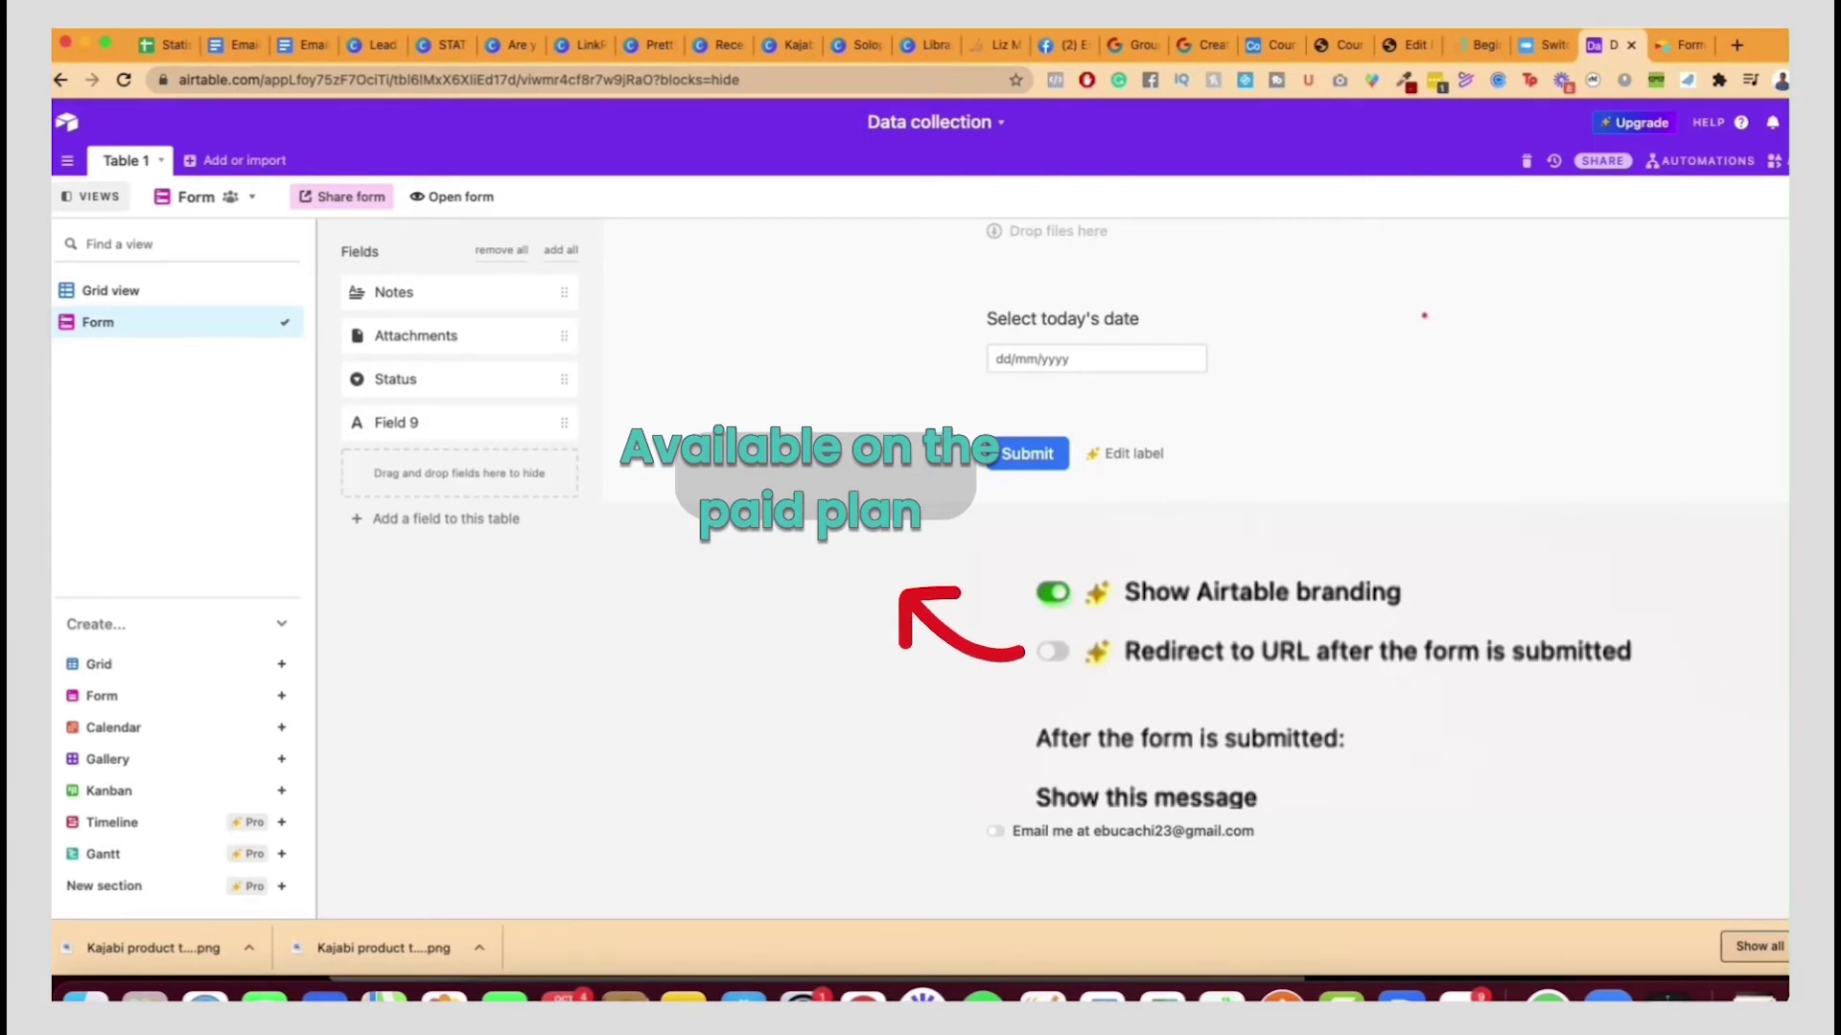
scroll(1256, 710, "up", 15)
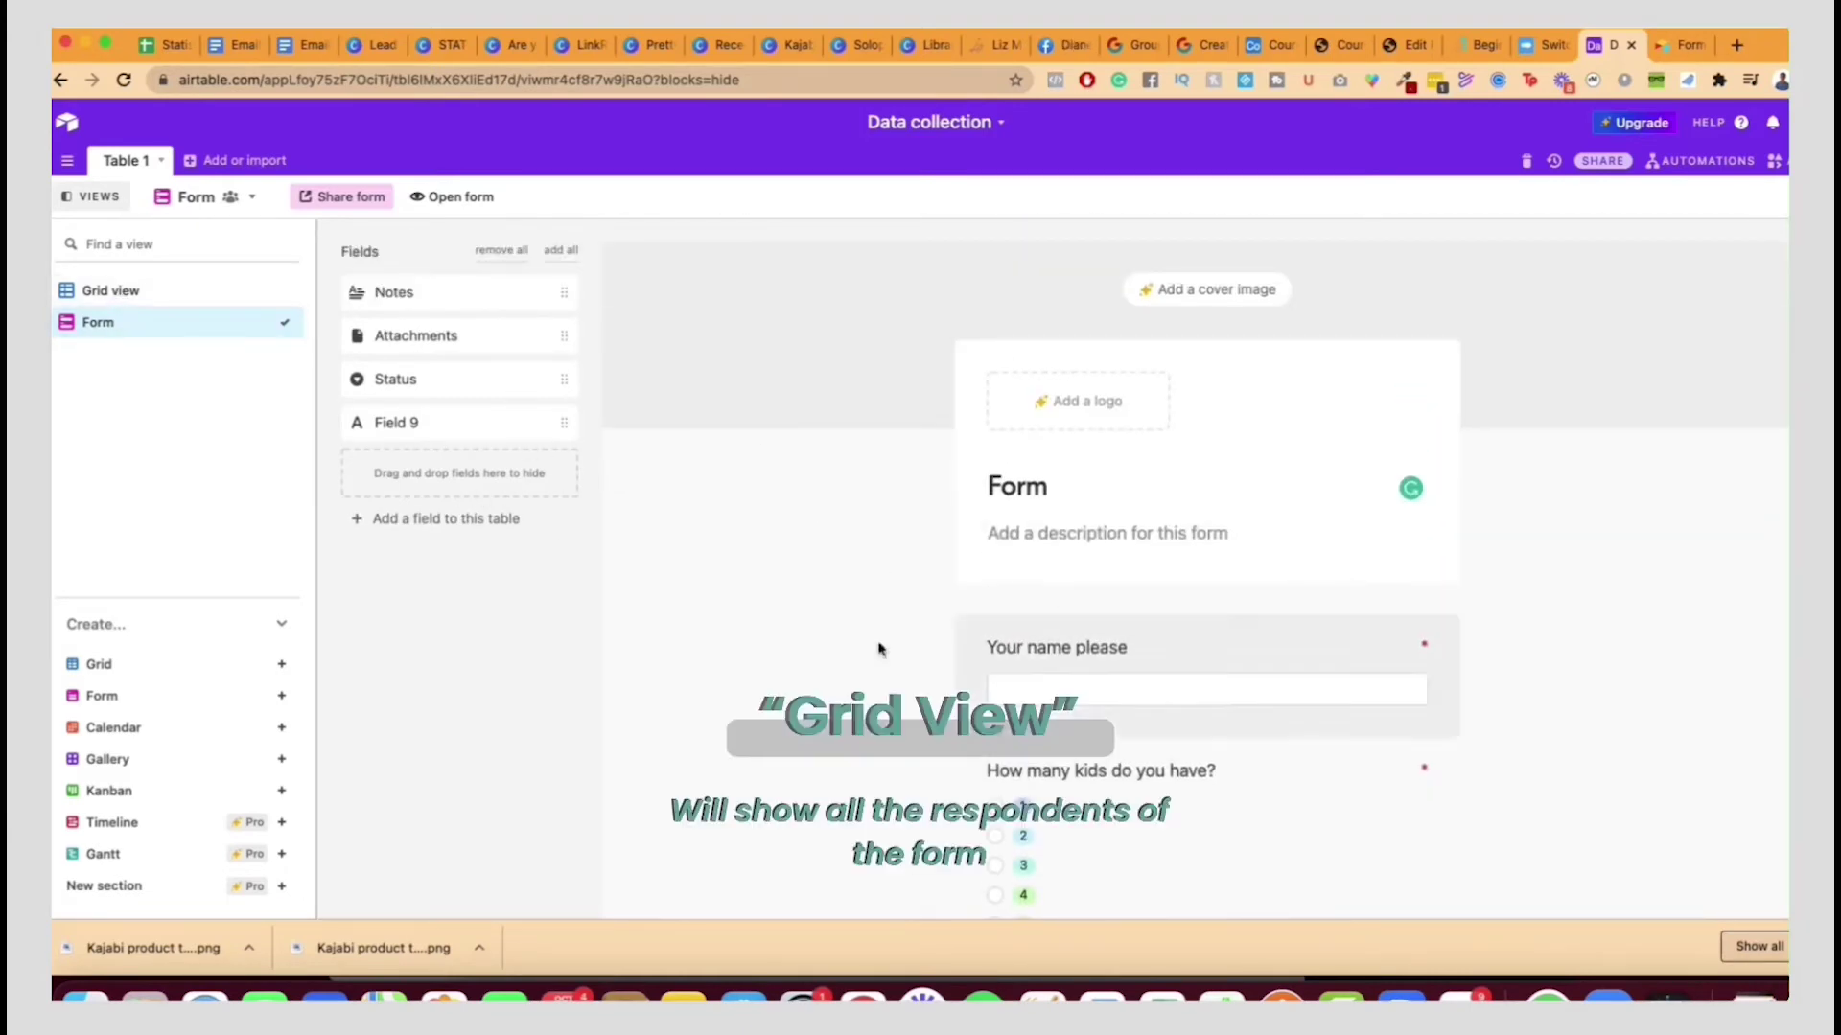
Add the Notes, Attachments, Status and Field 9 fields to the form, then remove the Status question.
left_click(222, 292)
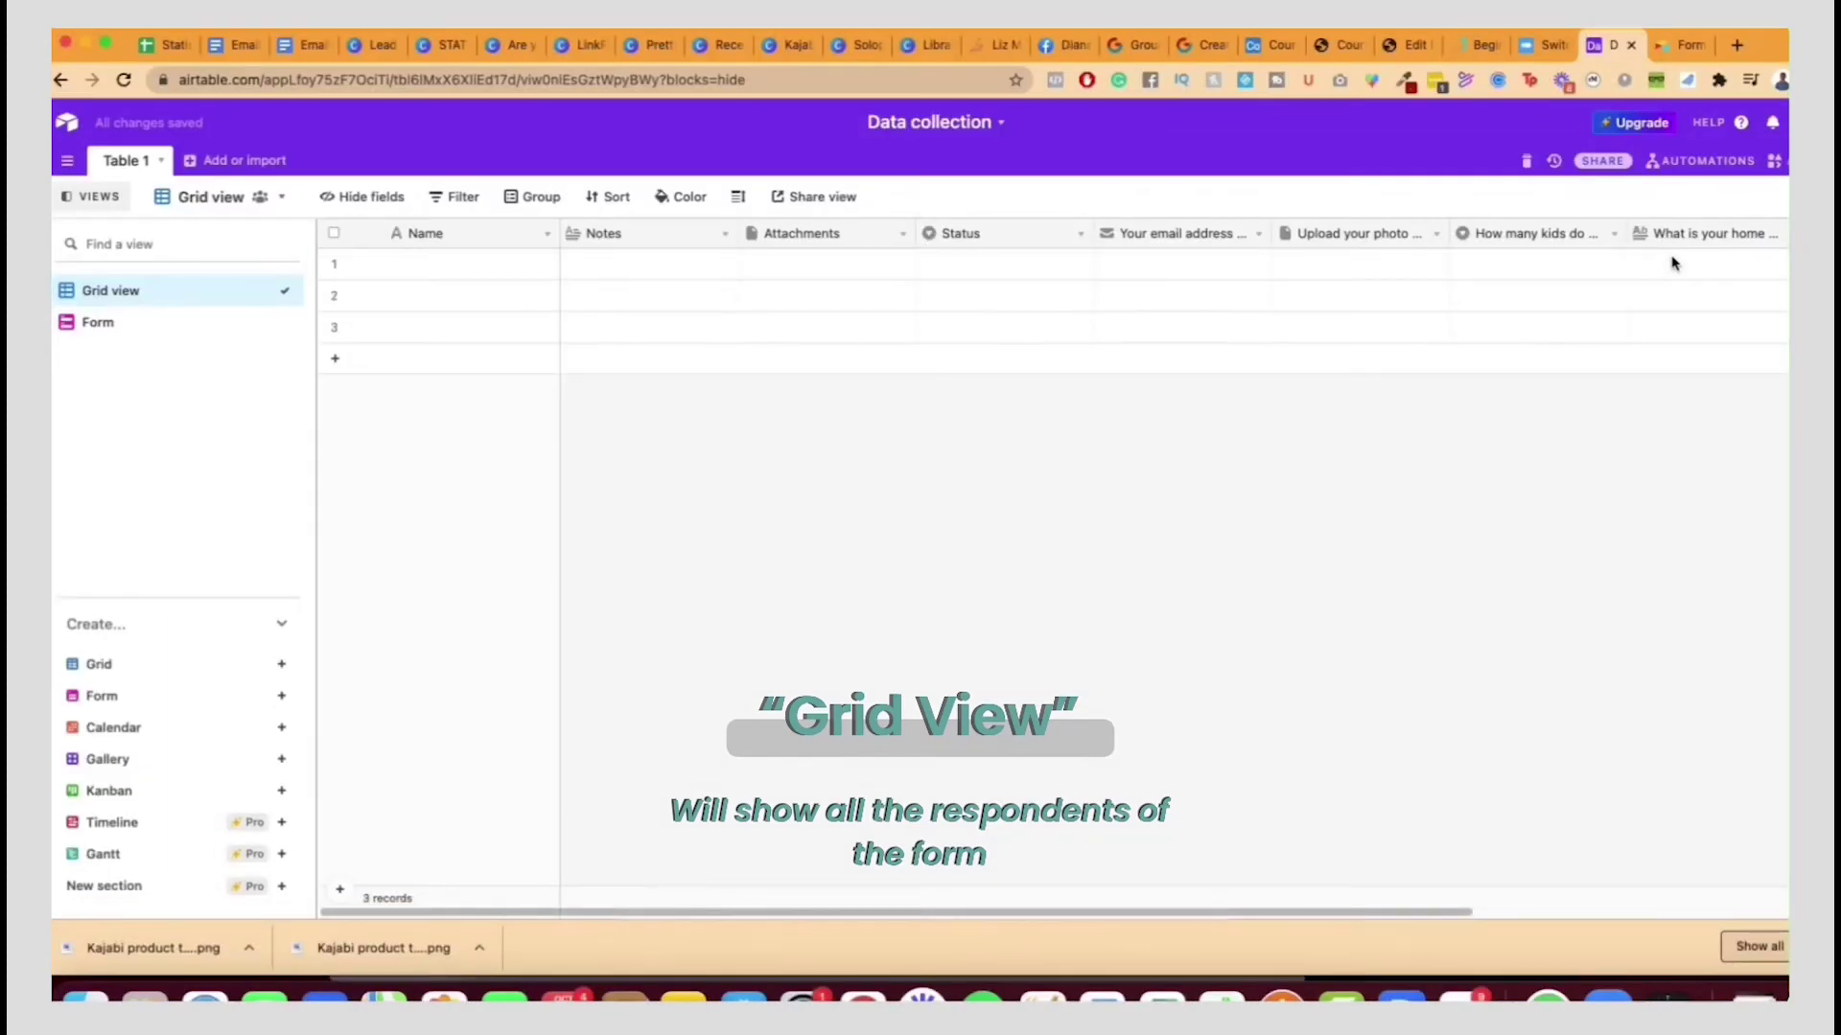
left_click(154, 326)
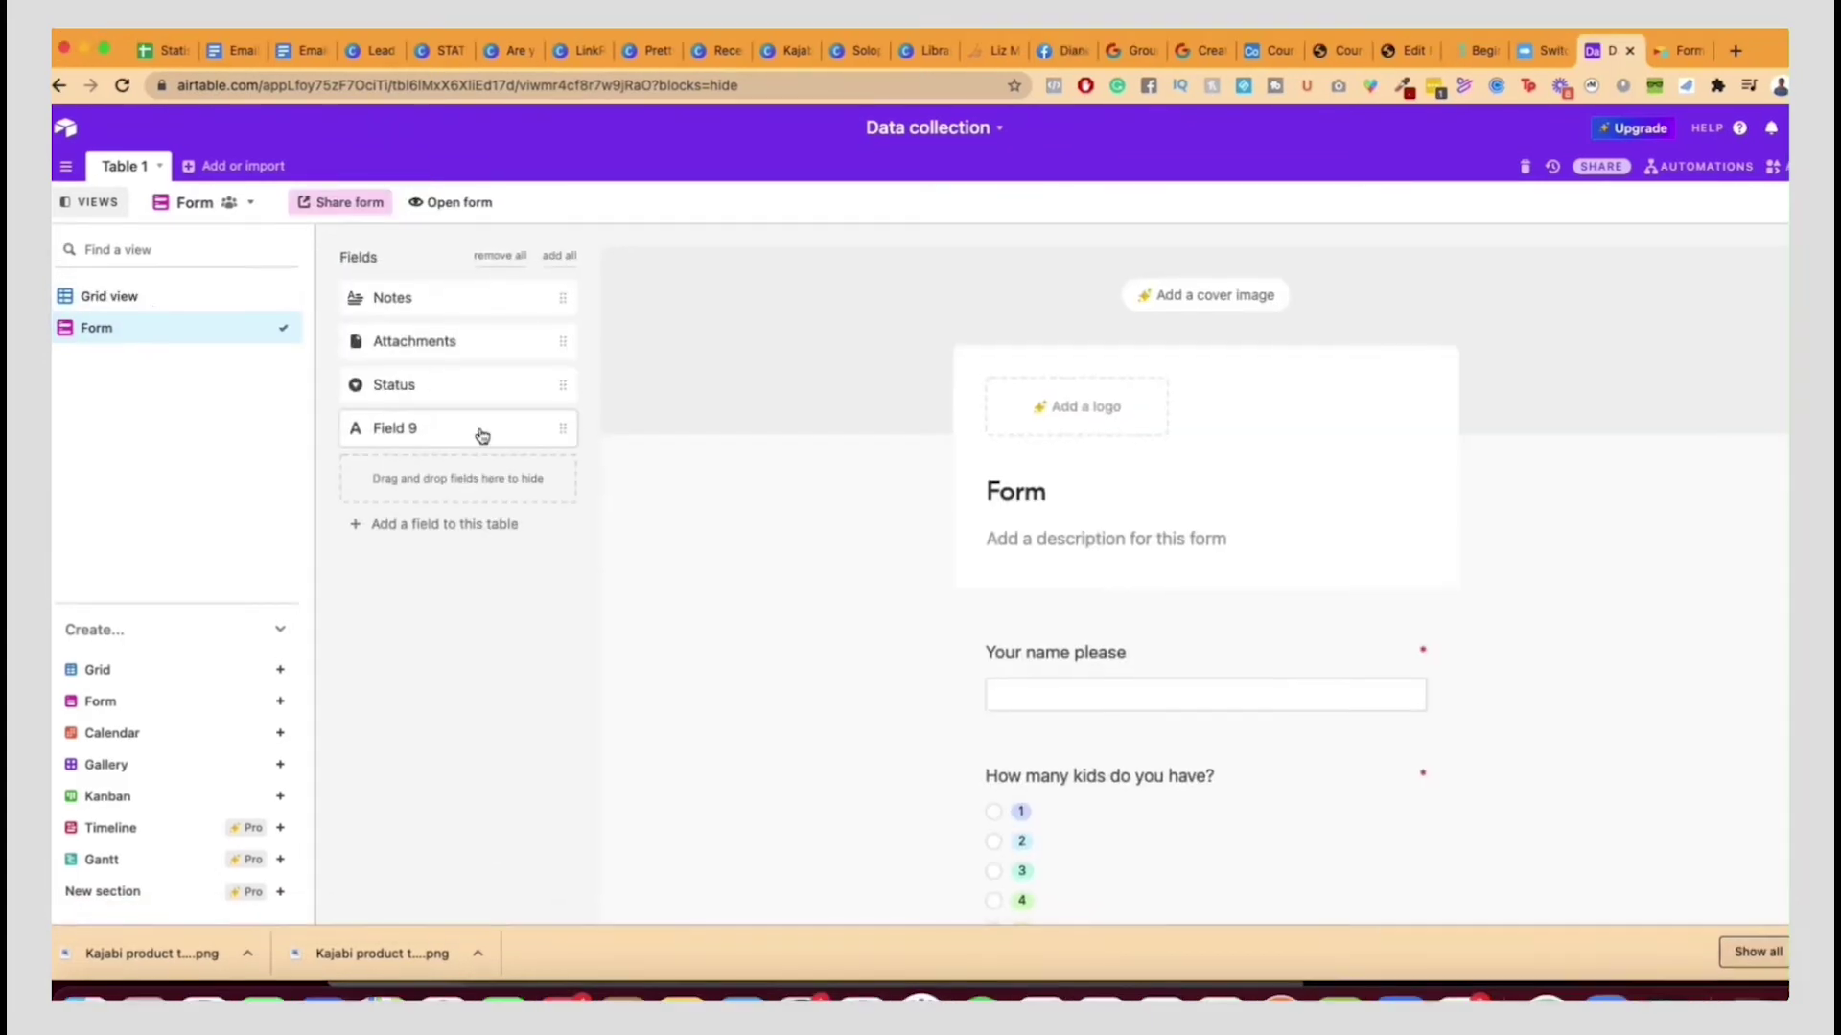
left_click(389, 297)
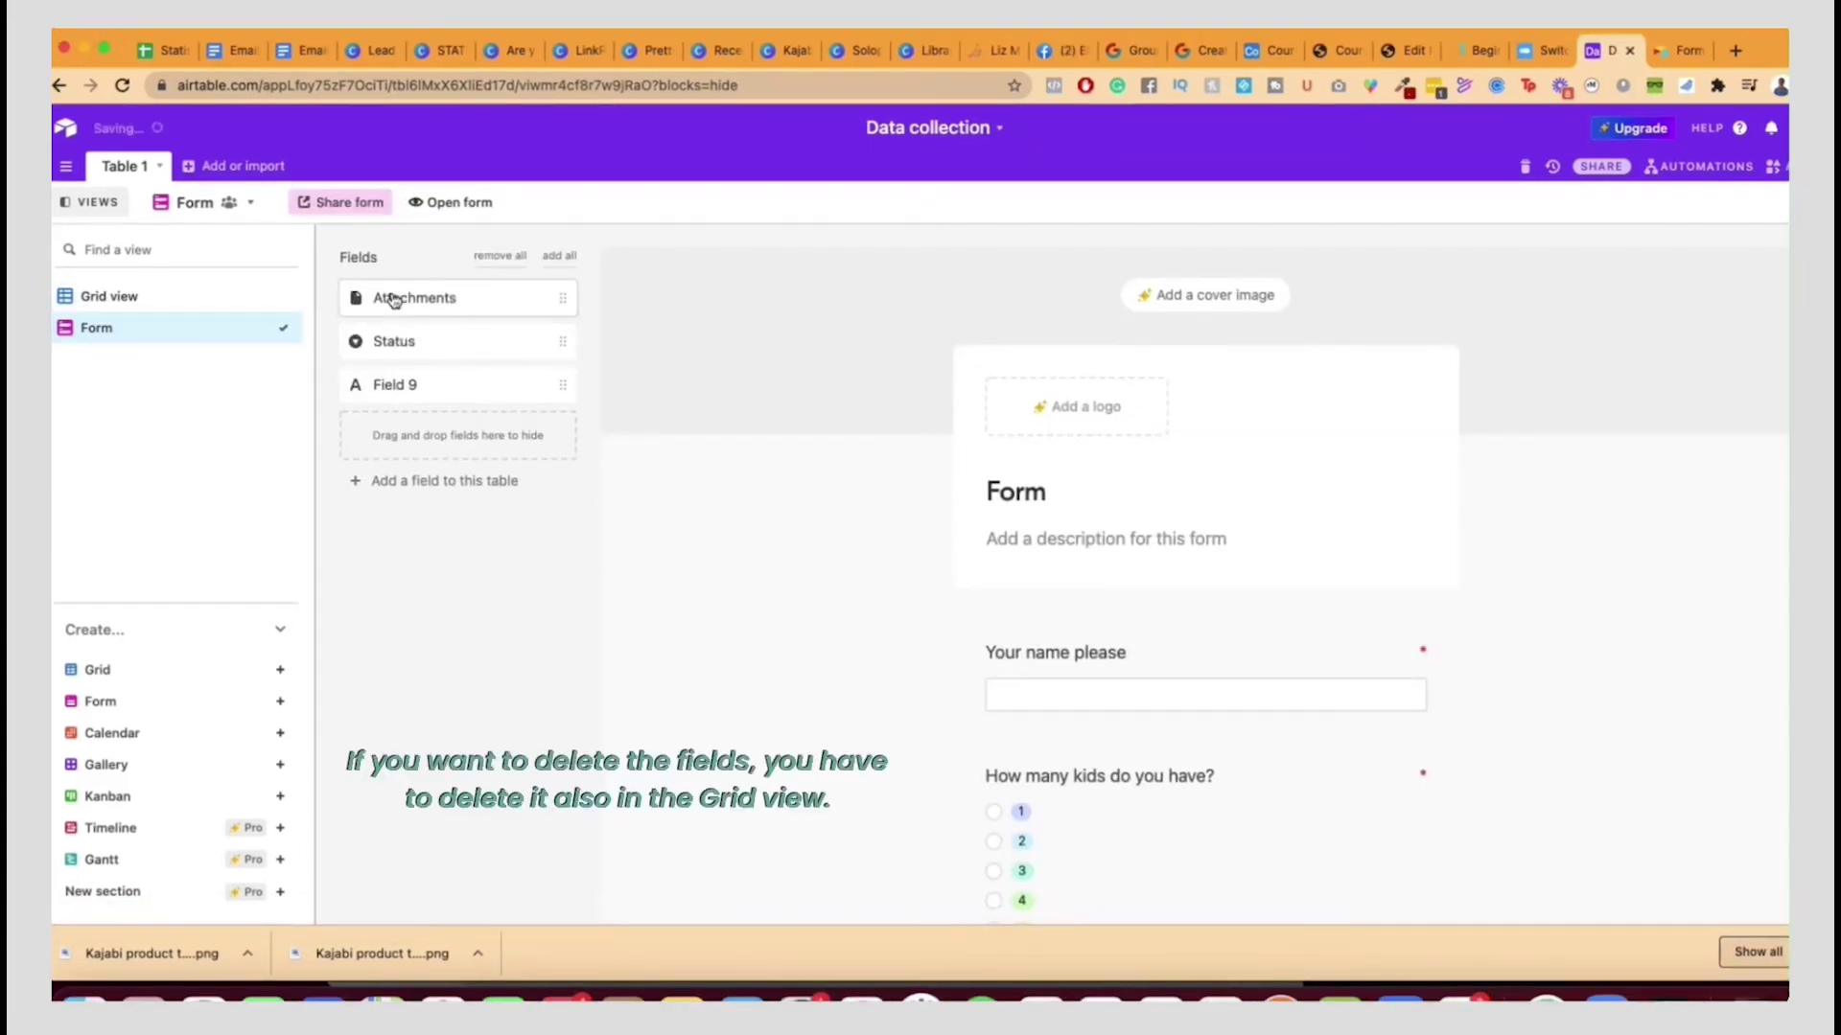
left_click(393, 298)
left_click(393, 298)
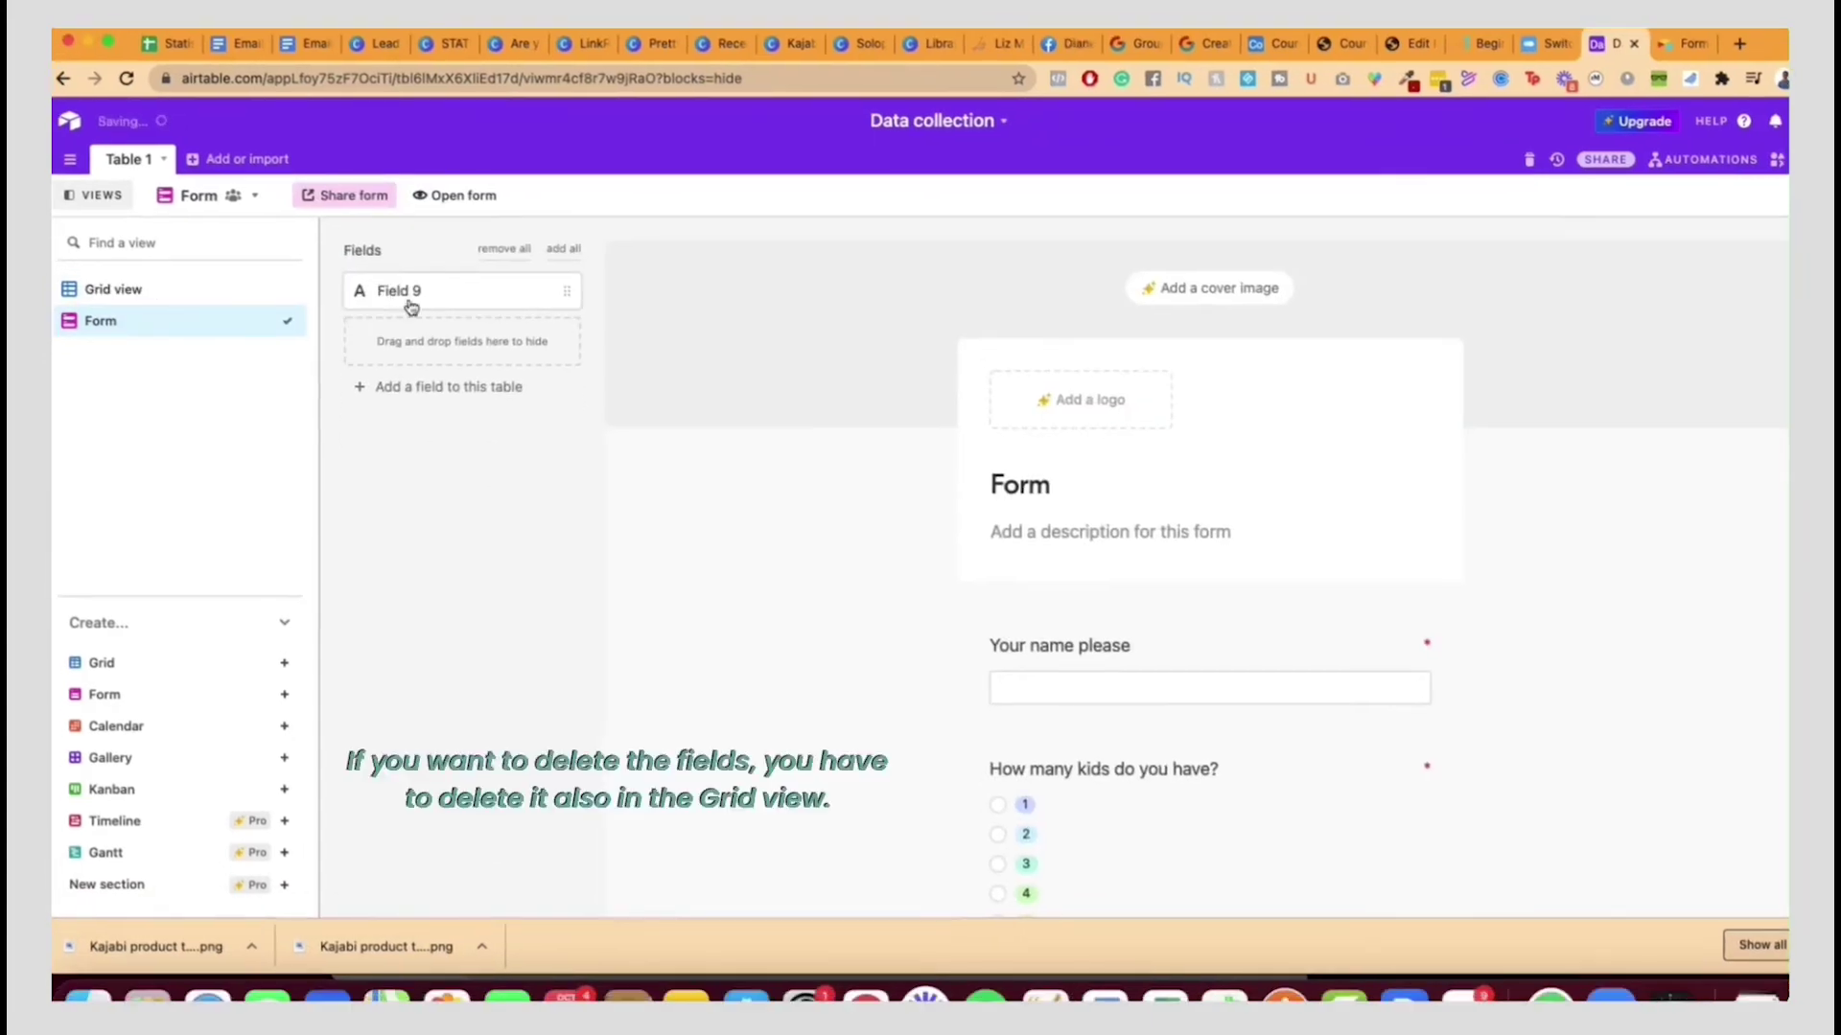
left_click(403, 299)
scroll(793, 525, "down", 10)
scroll(793, 526, "up", 8)
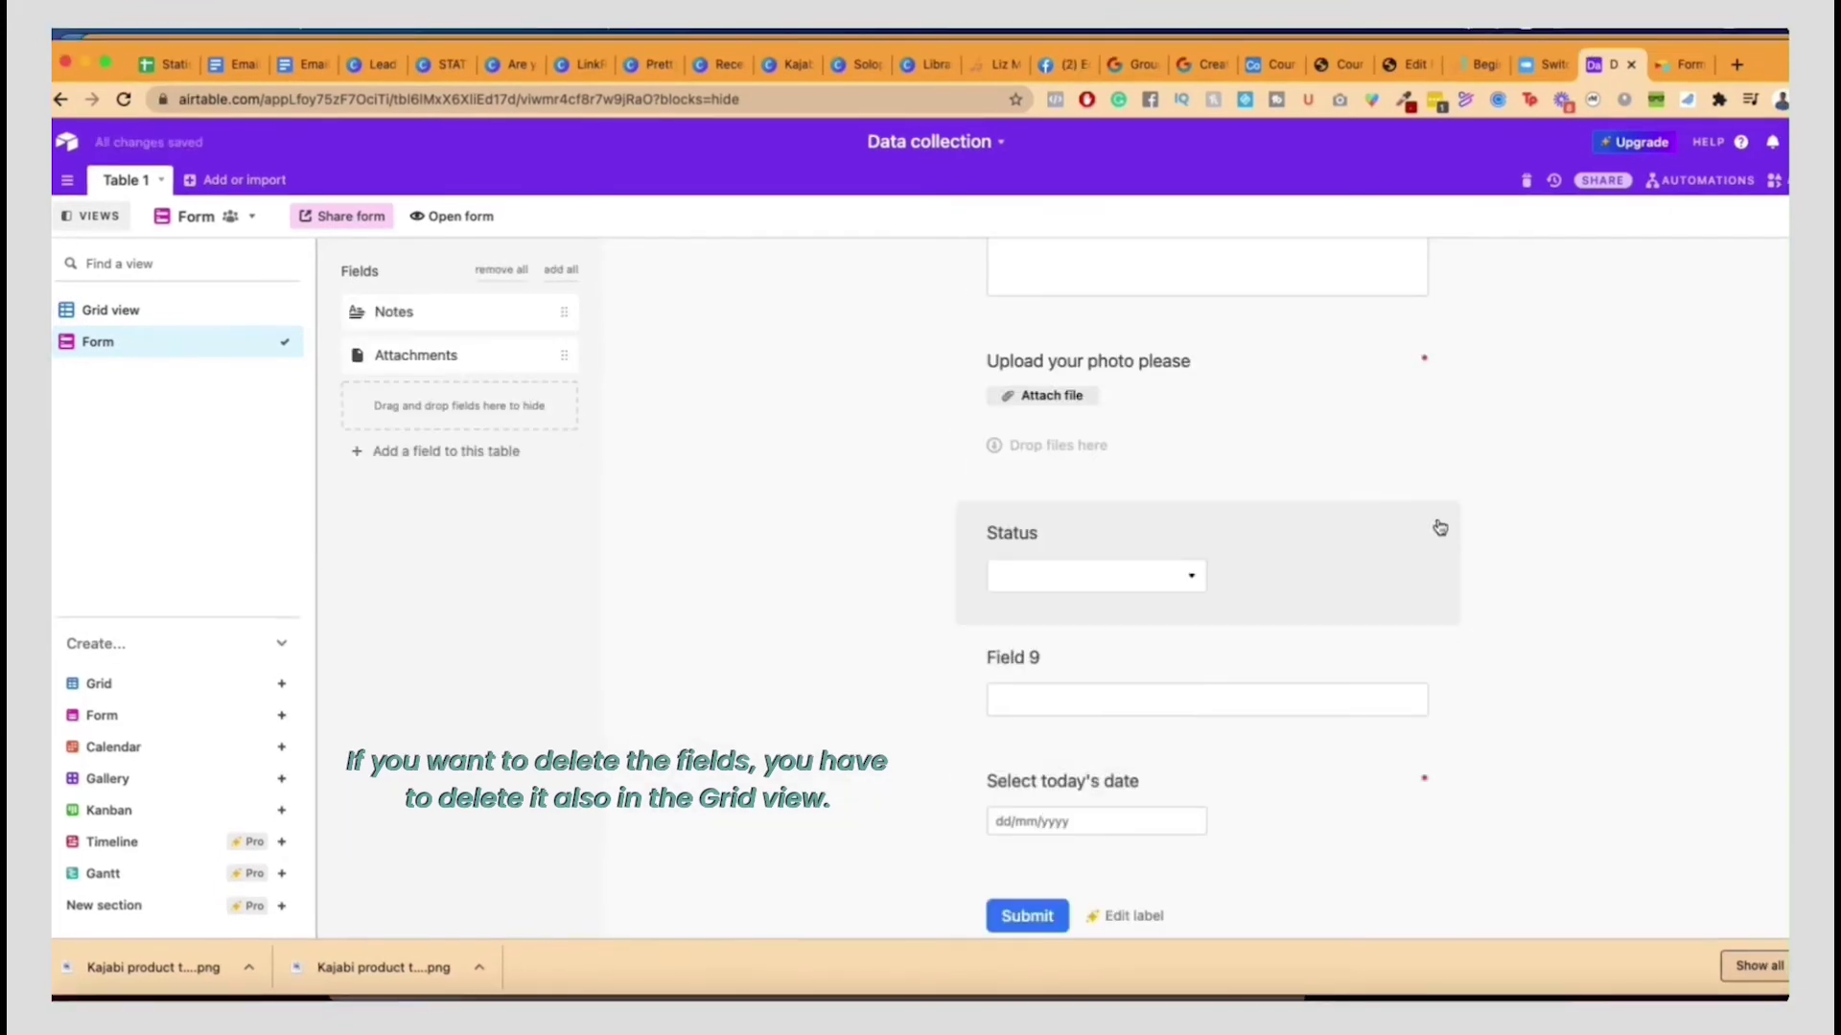
left_click(1436, 513)
left_click(1438, 523)
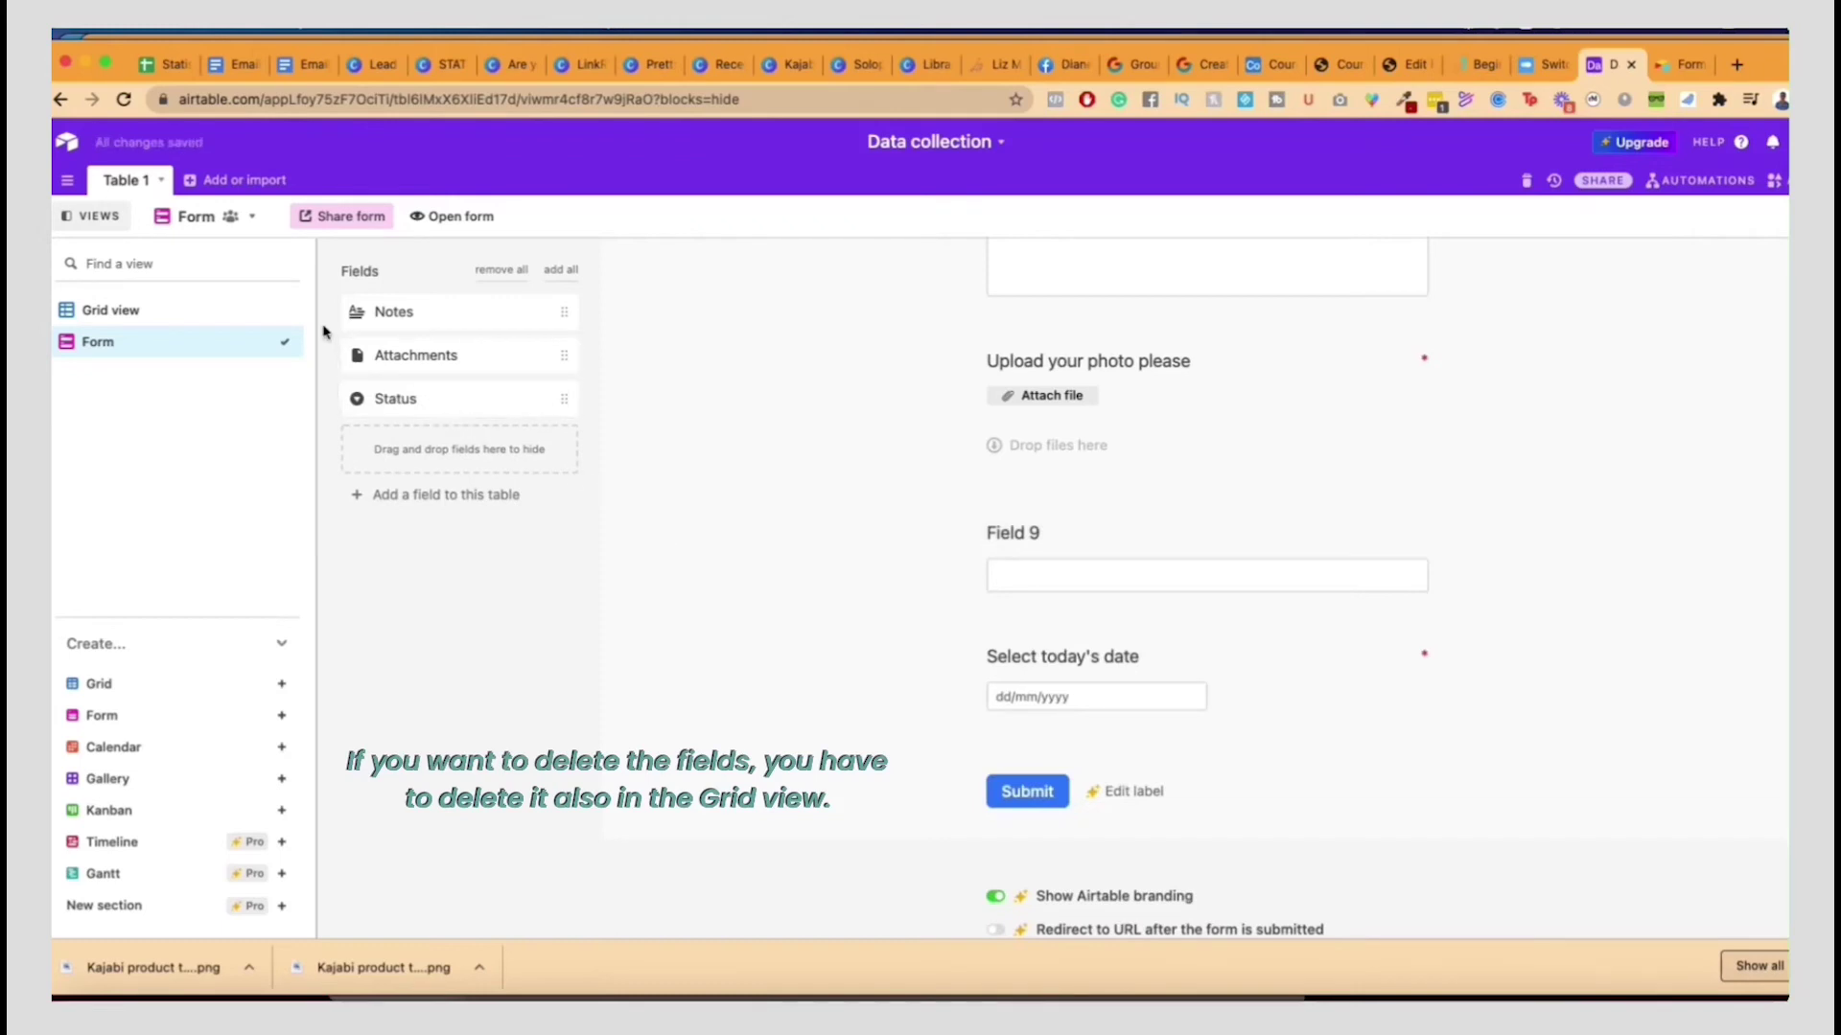
In Grid view, delete the Notes, Attachments, Status and Field 9 fields, then return to the form.
left_click(120, 310)
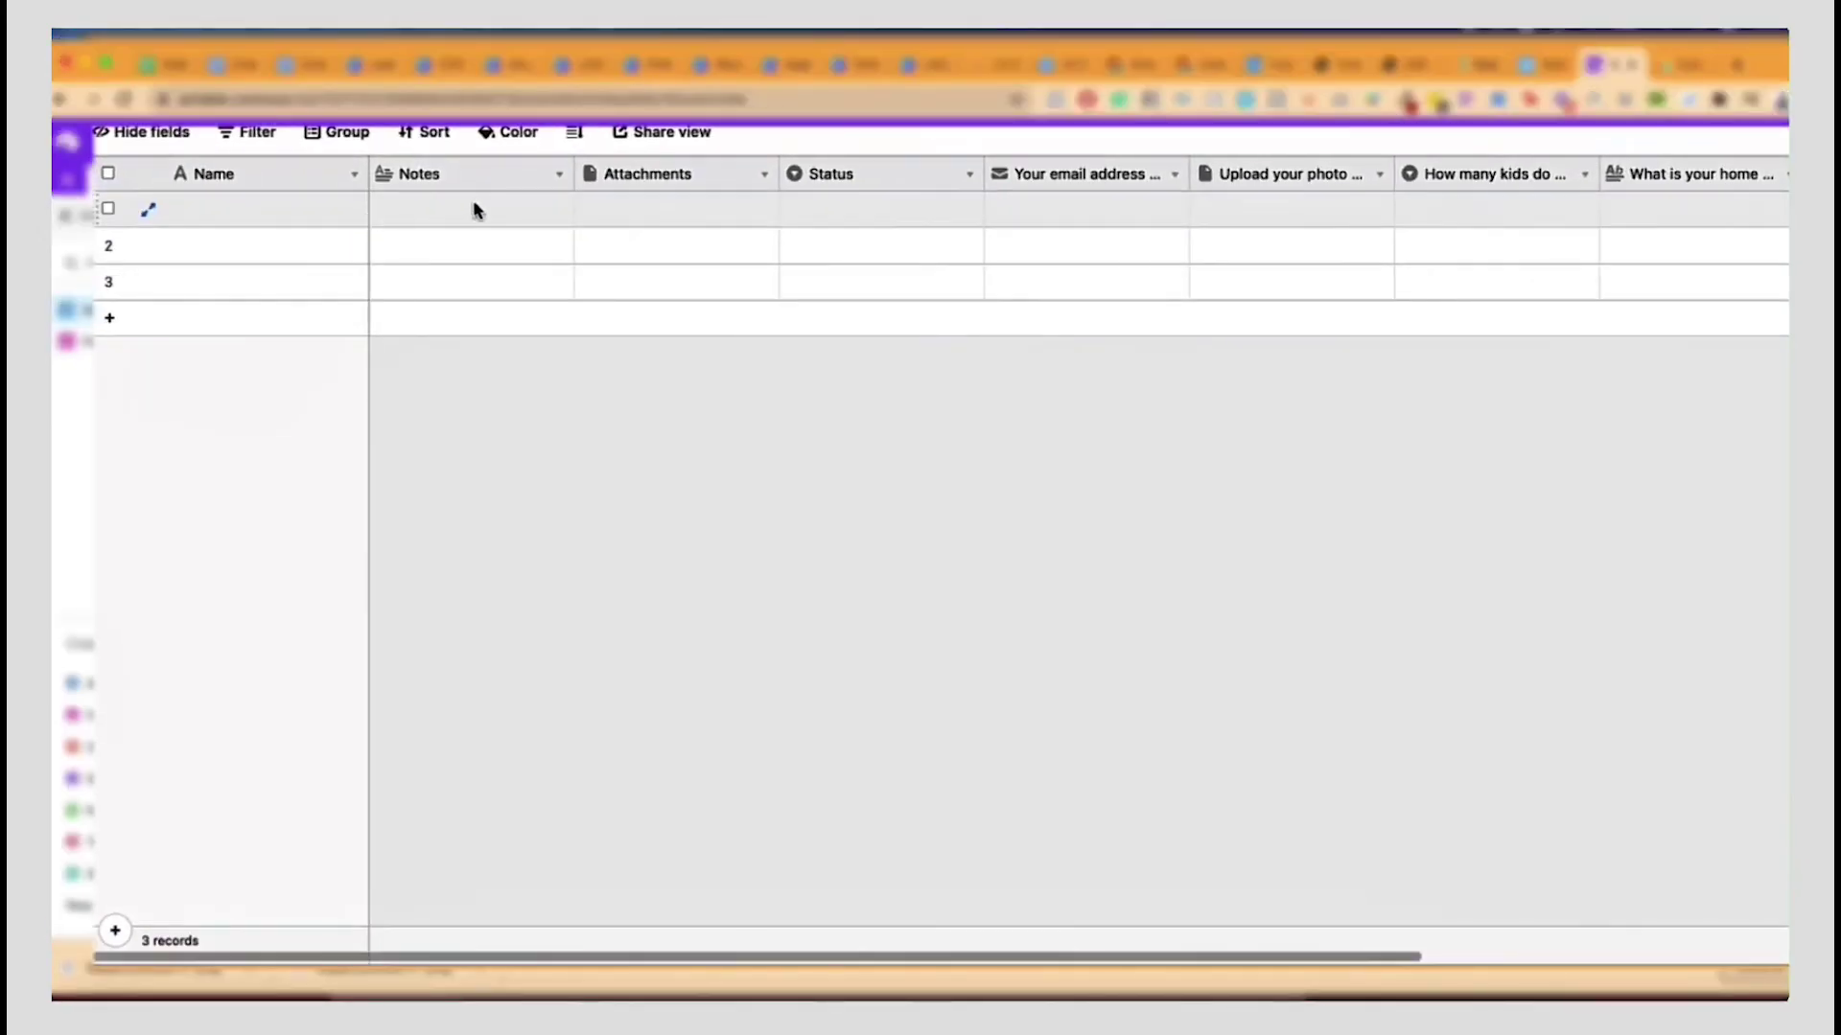
left_click(559, 174)
left_click(501, 636)
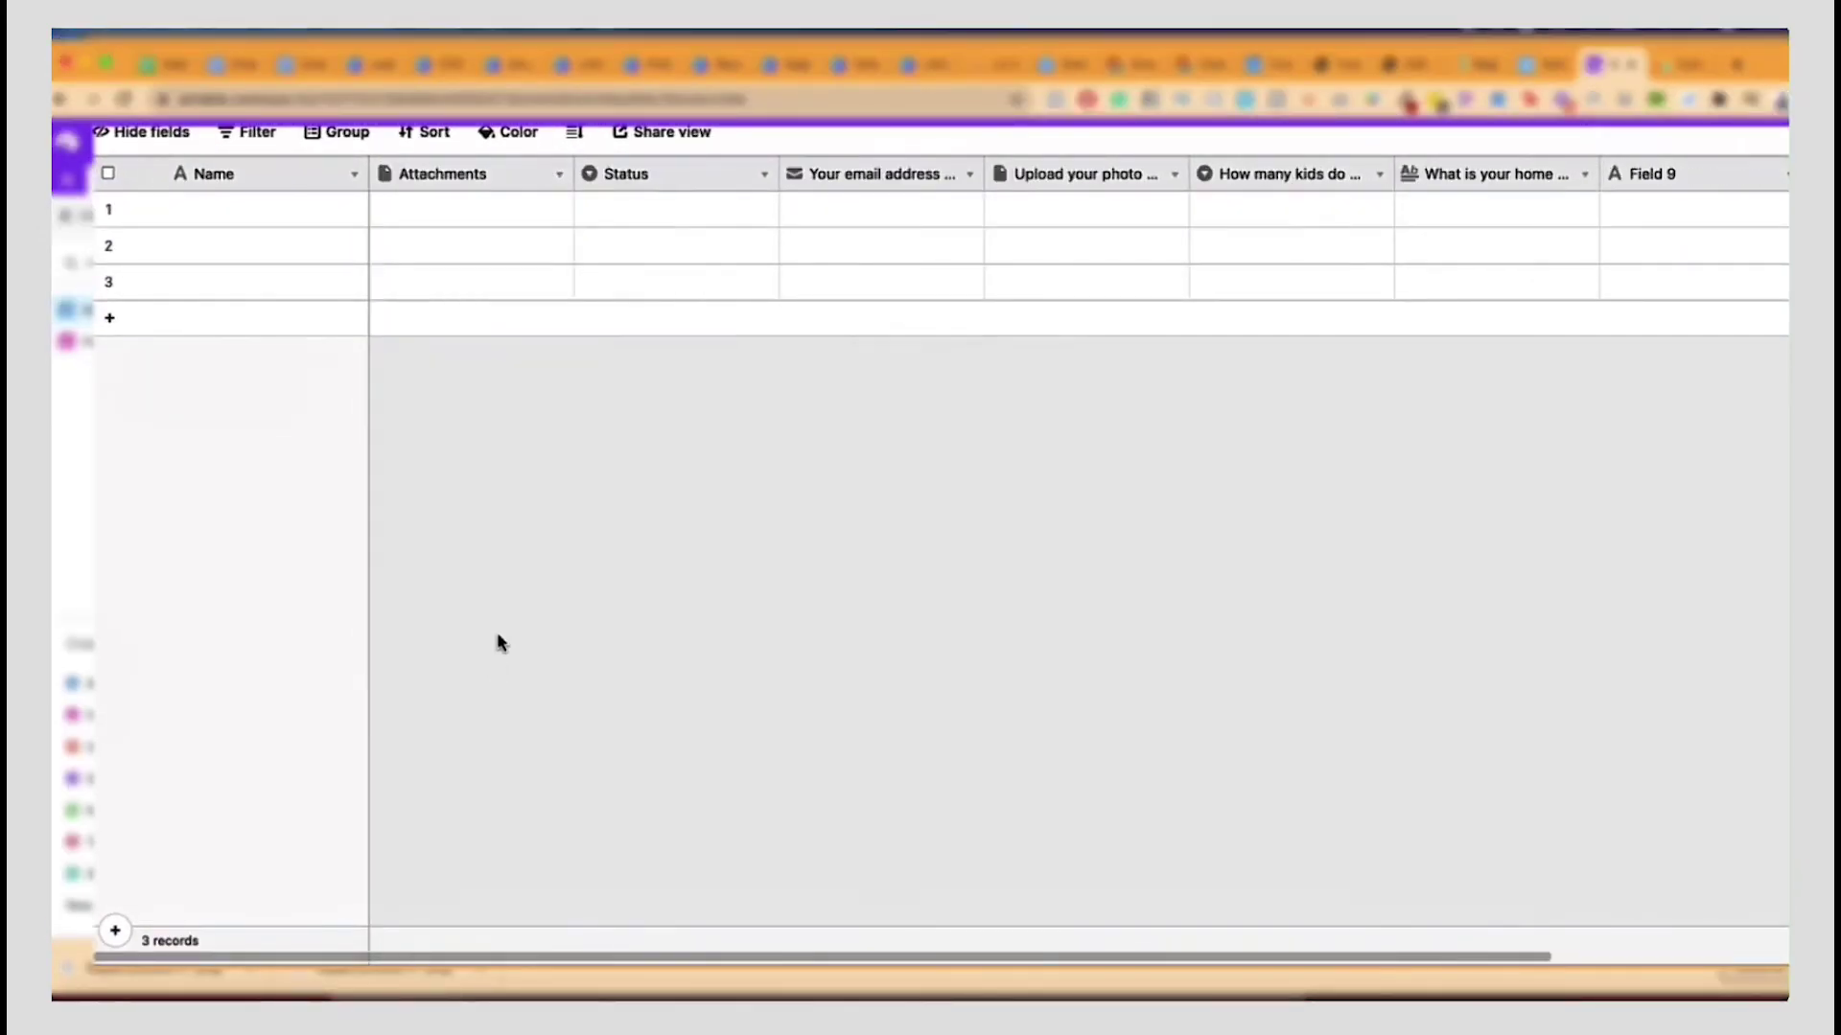
left_click(556, 182)
left_click(558, 174)
left_click(493, 675)
left_click(1377, 176)
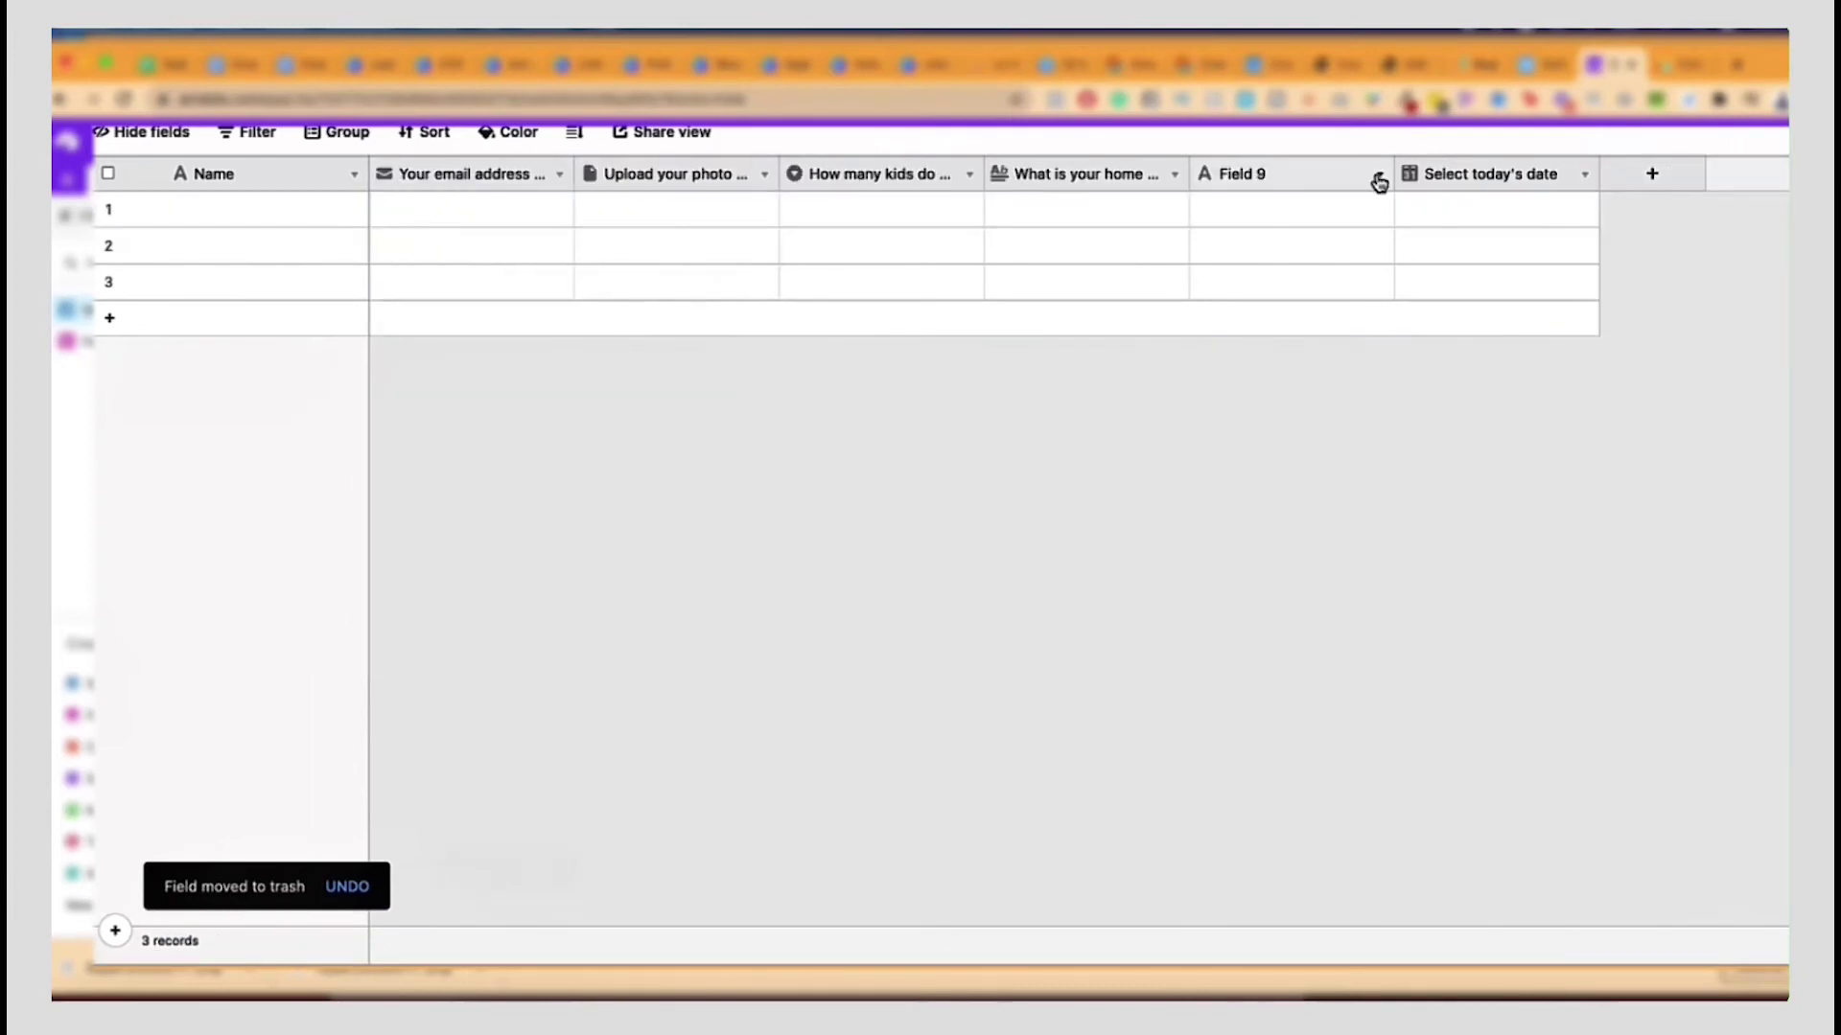
left_click(1265, 675)
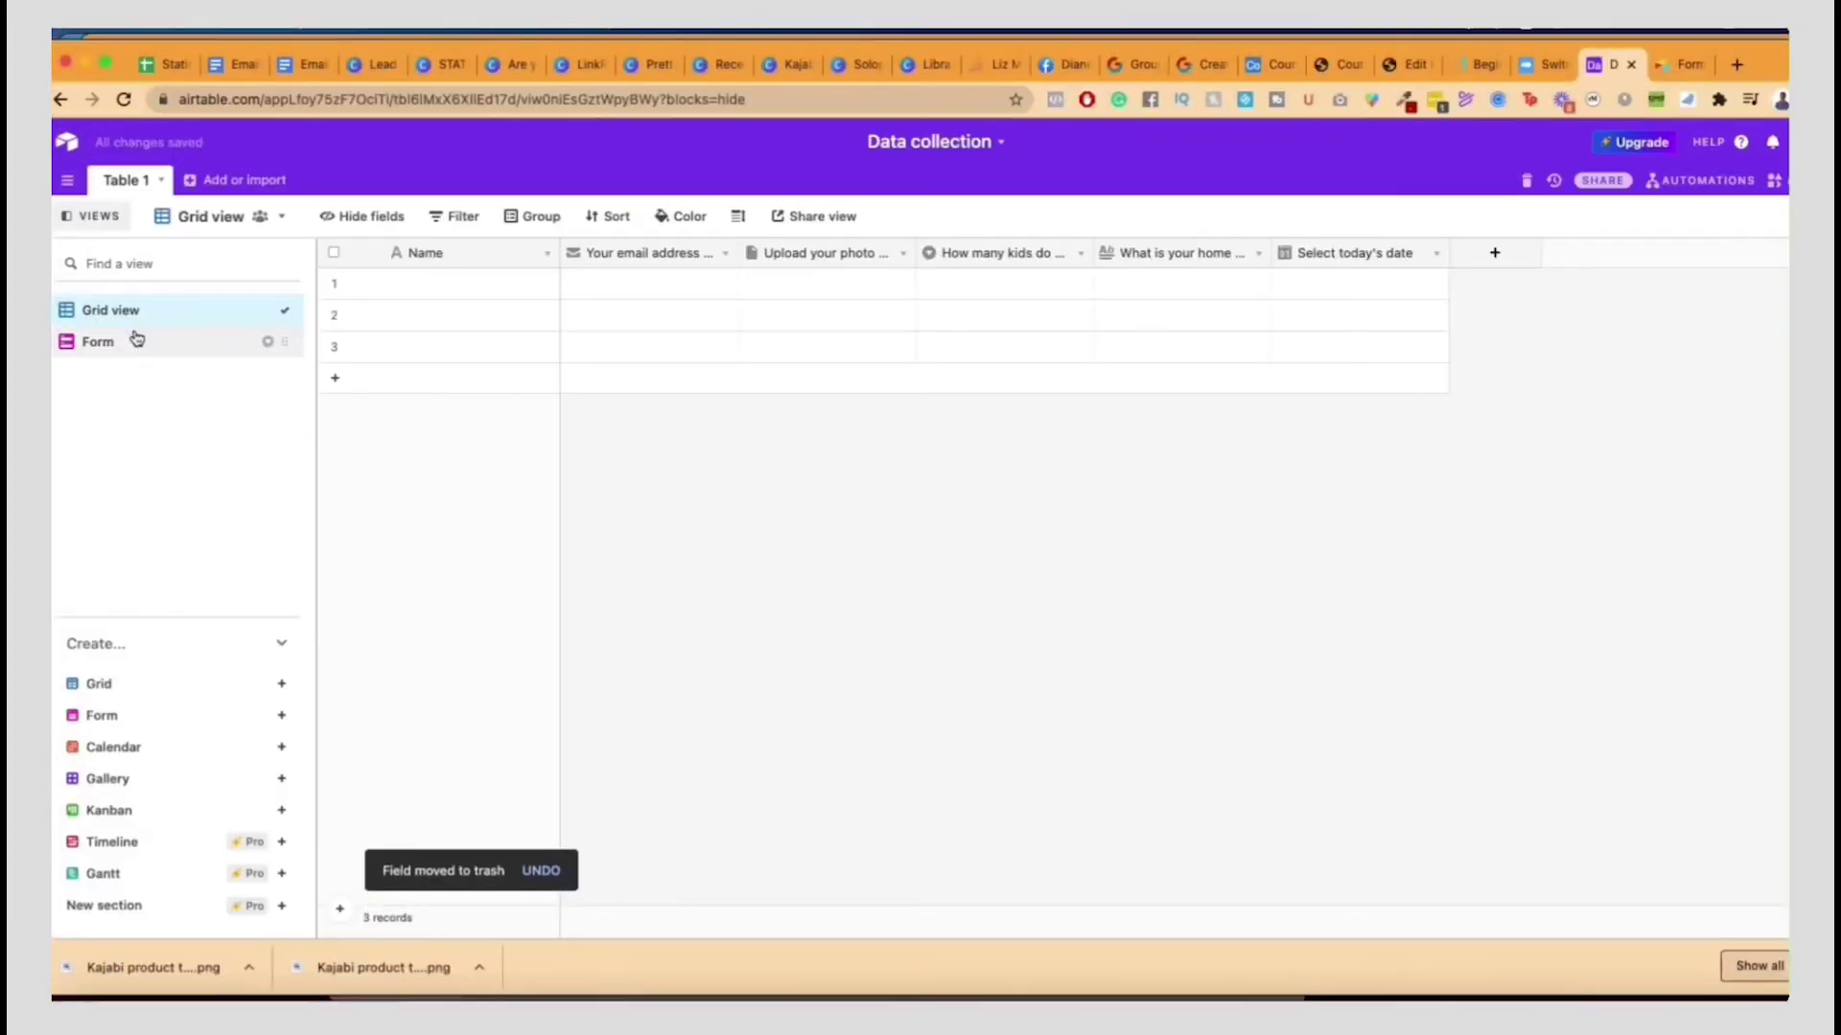
left_click(124, 342)
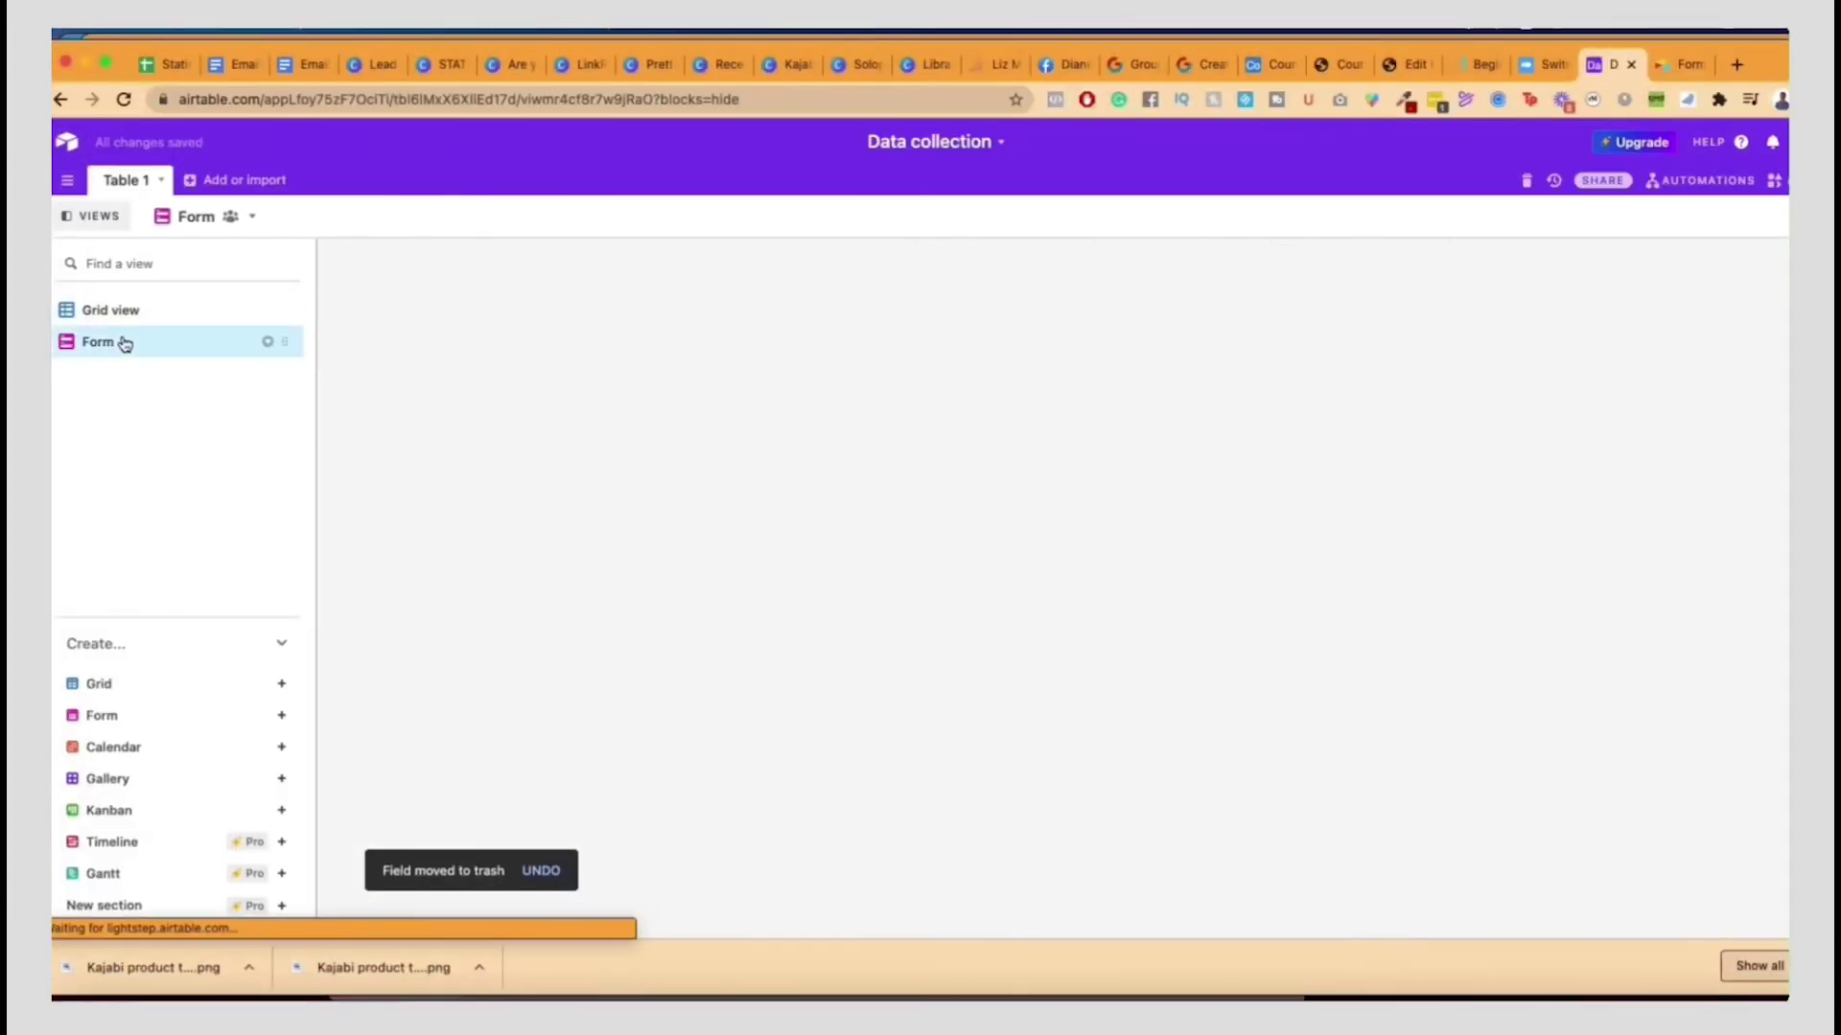
scroll(876, 683, "down", 10)
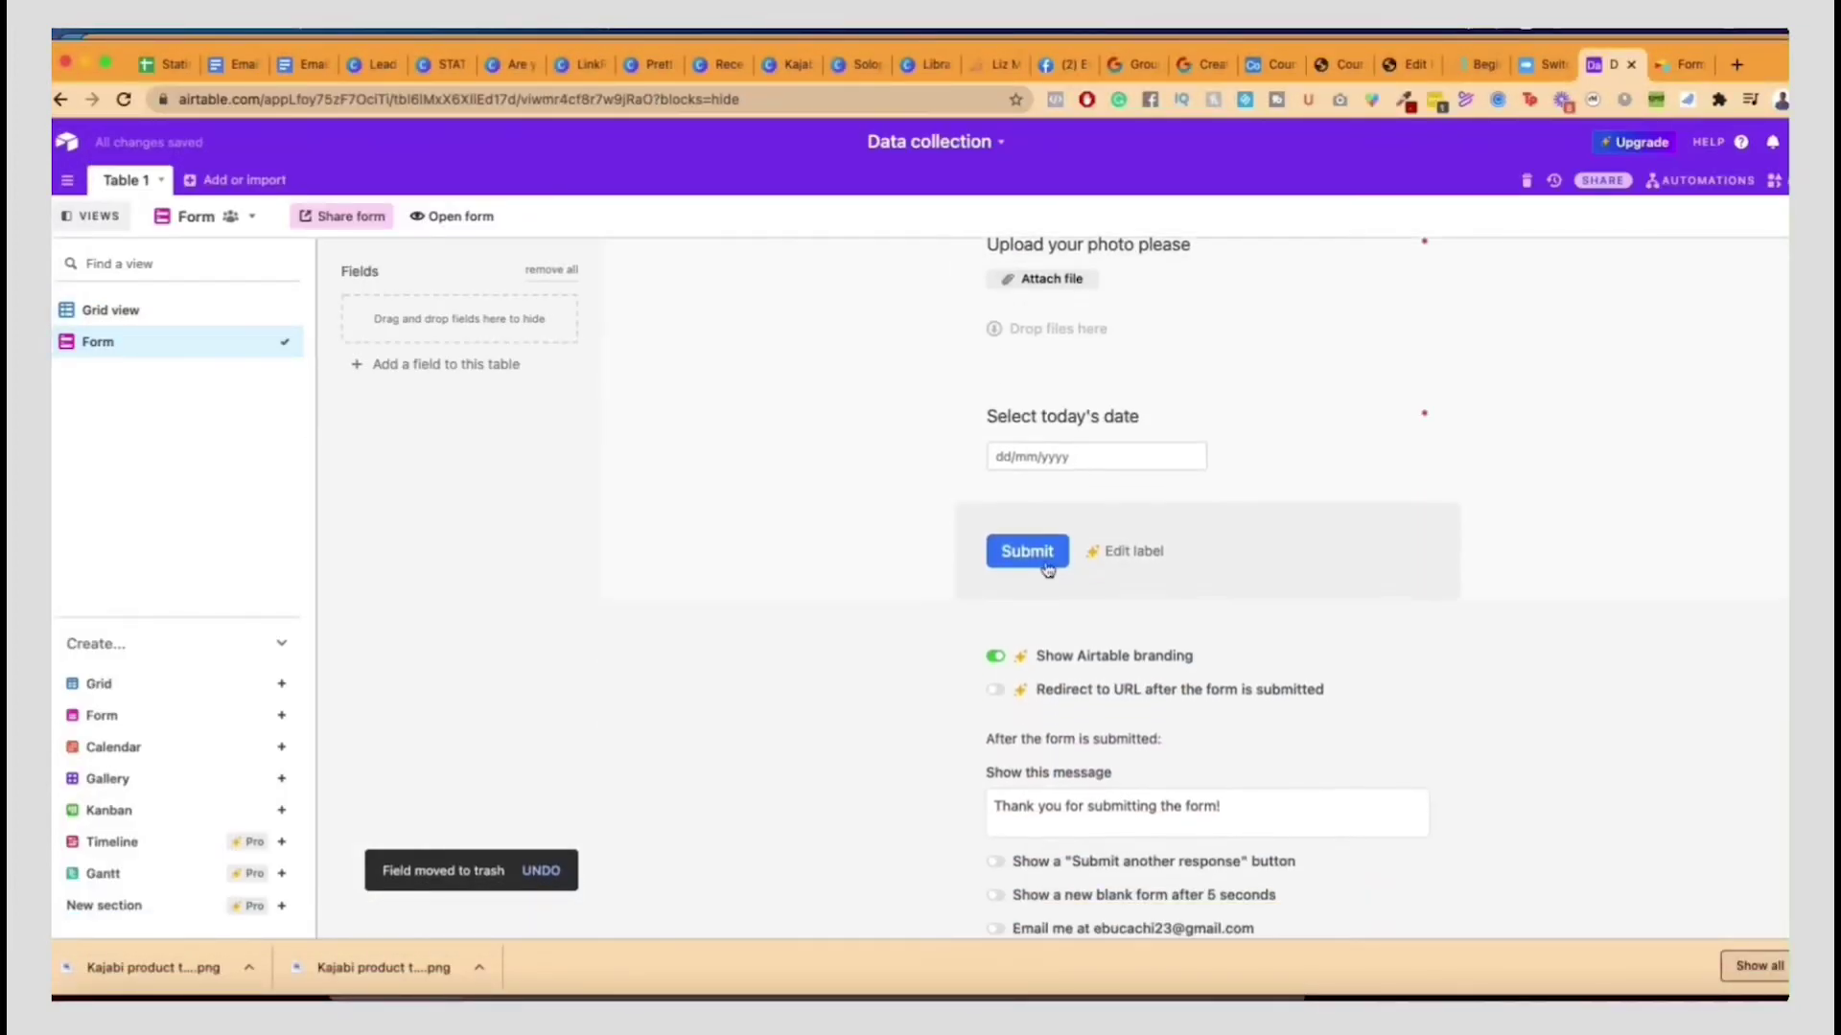
scroll(1048, 570, "up", 10)
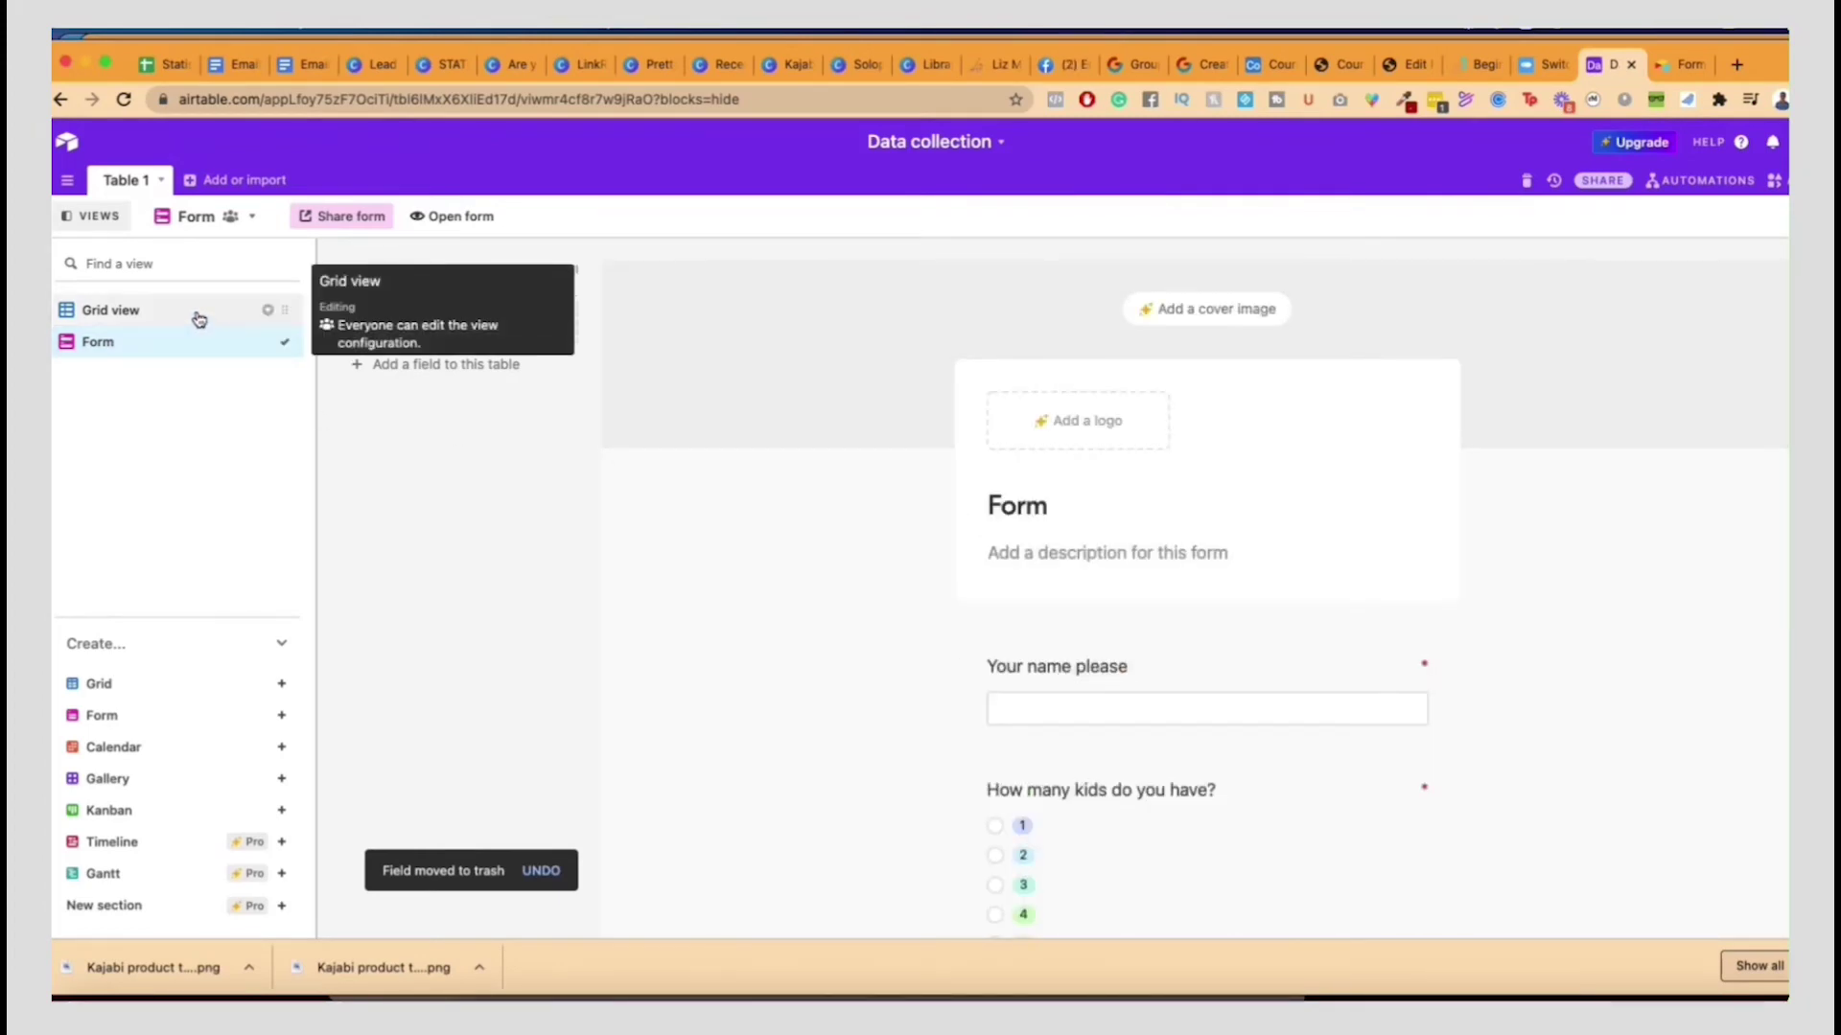
Open the form's sharing options and select the full private link URL.
left_click(334, 220)
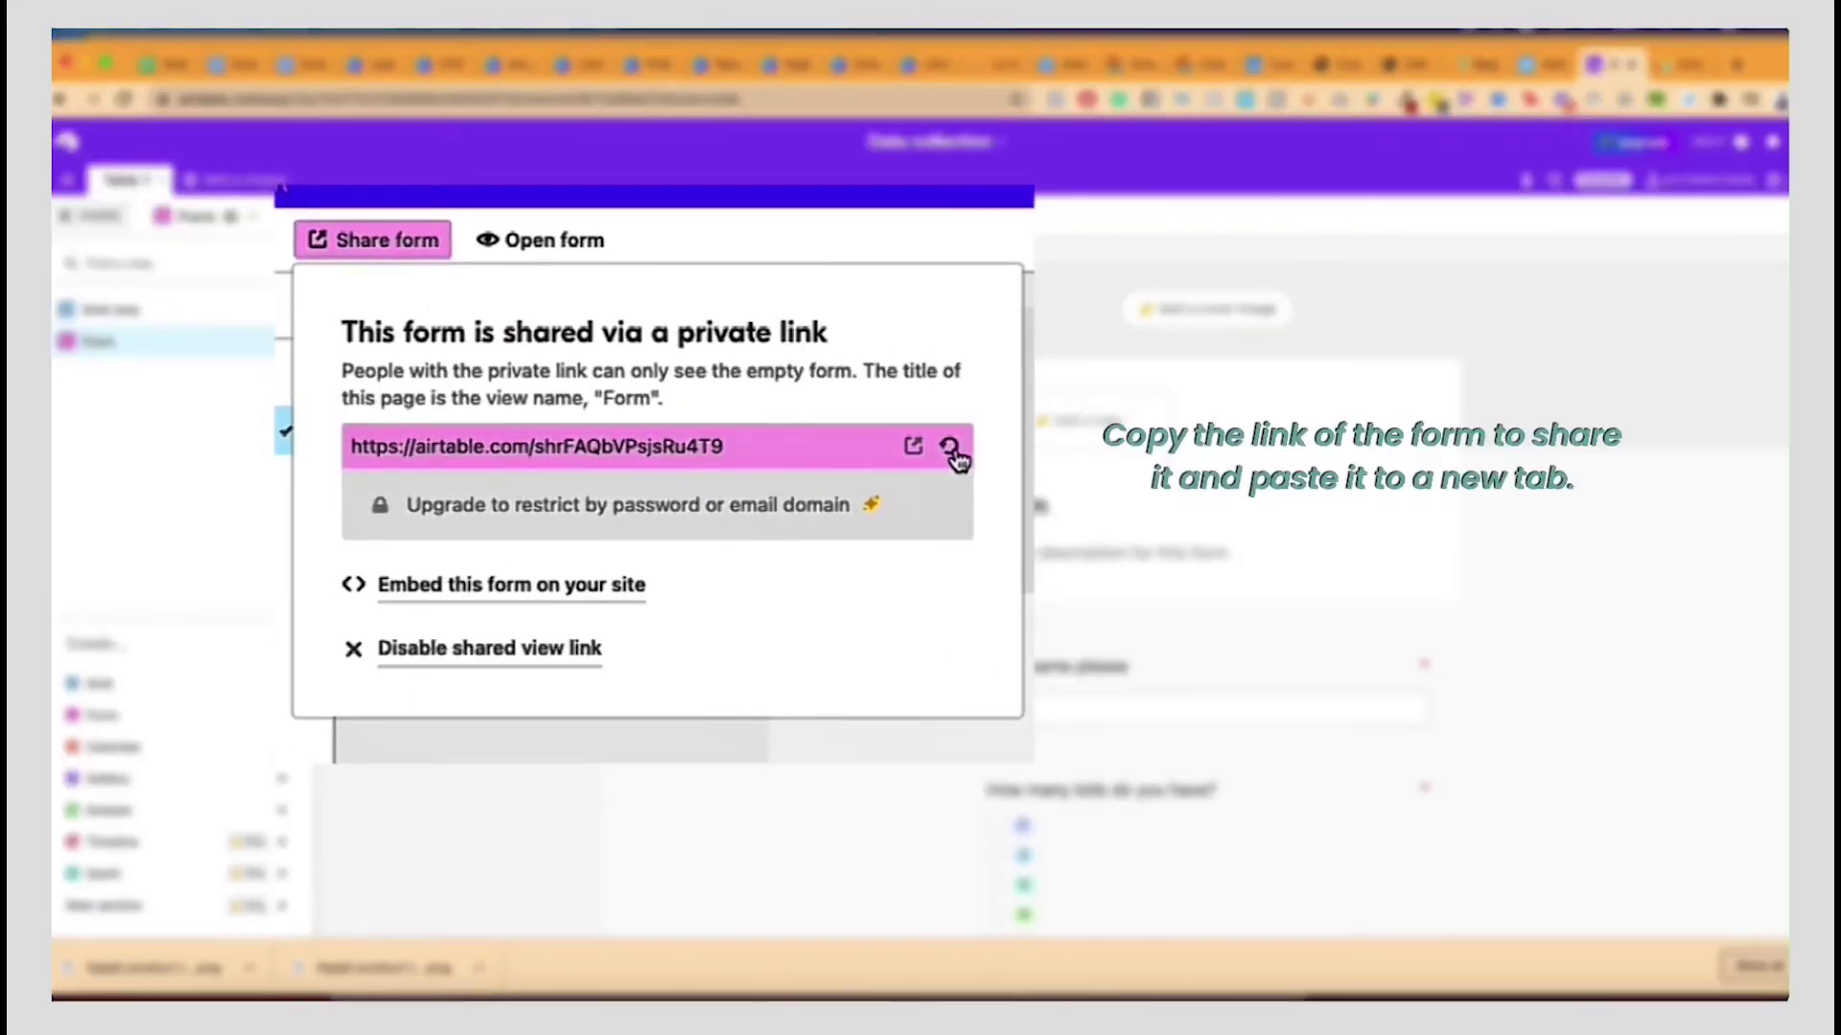
left_click_drag(355, 446, 756, 463)
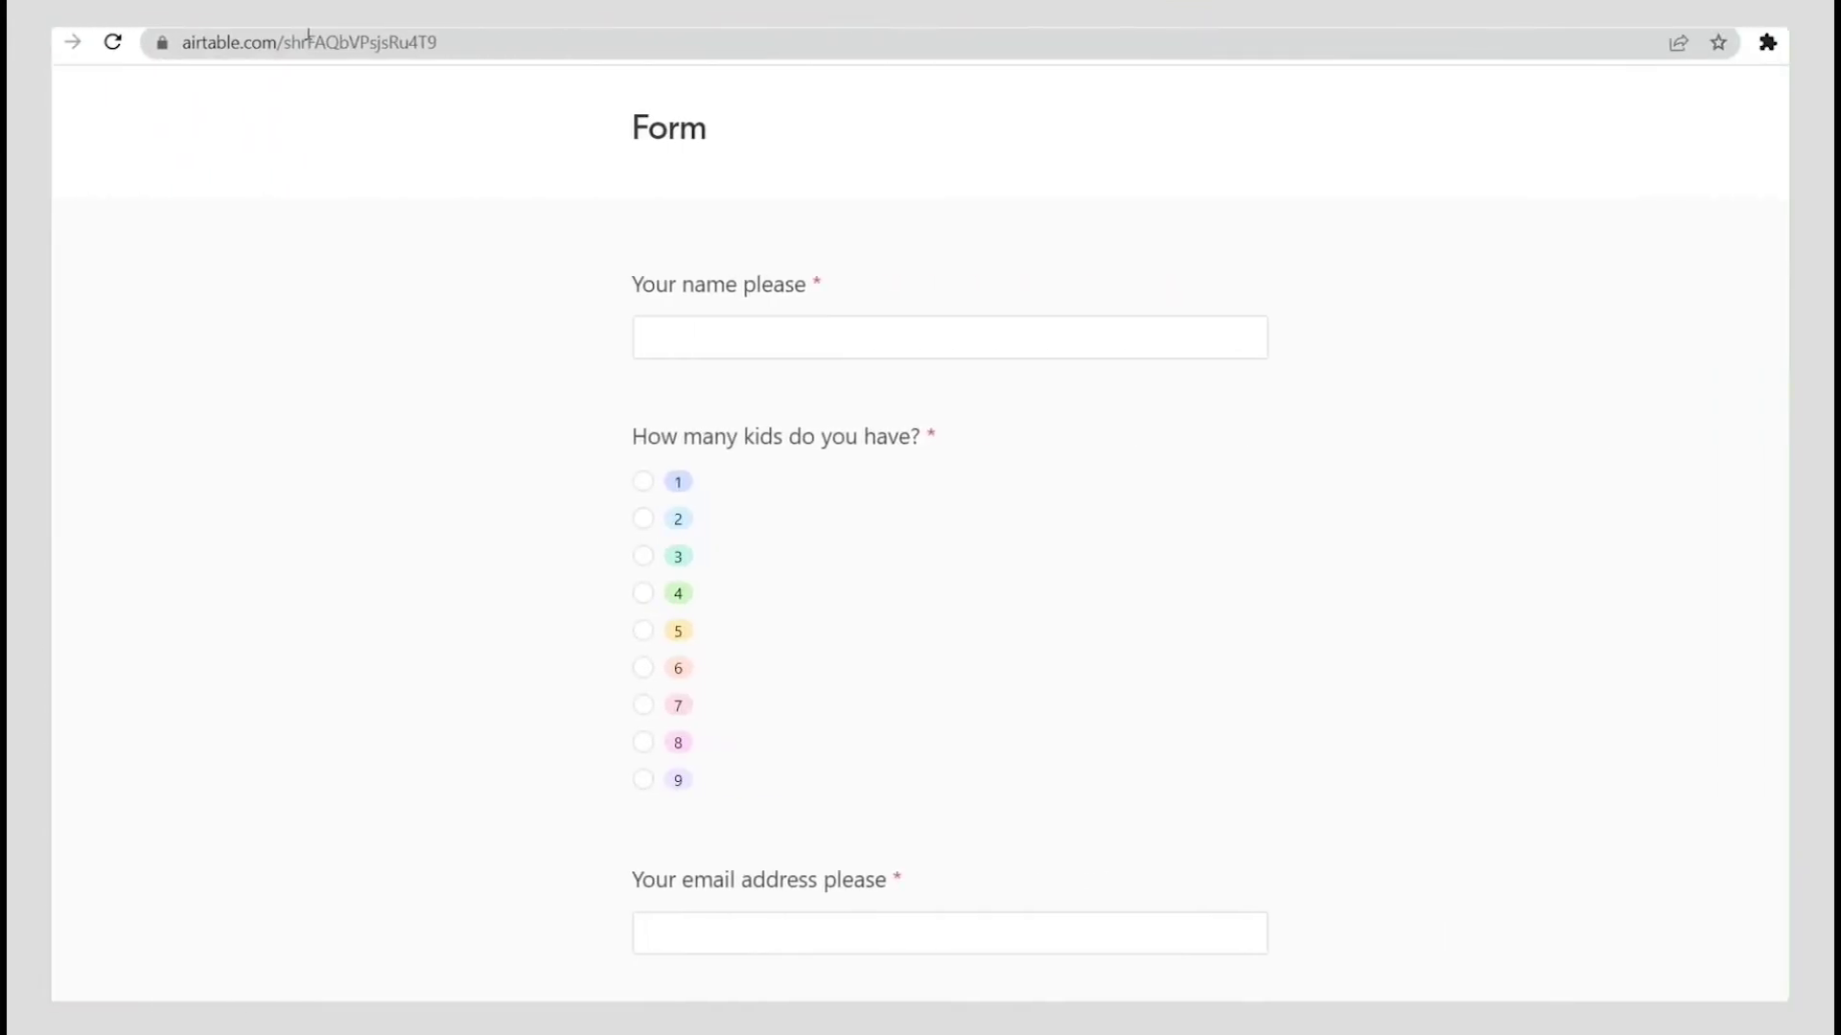
Scroll through the shared form to check the home school experience question after the email question.
scroll(712, 384, "down", 5)
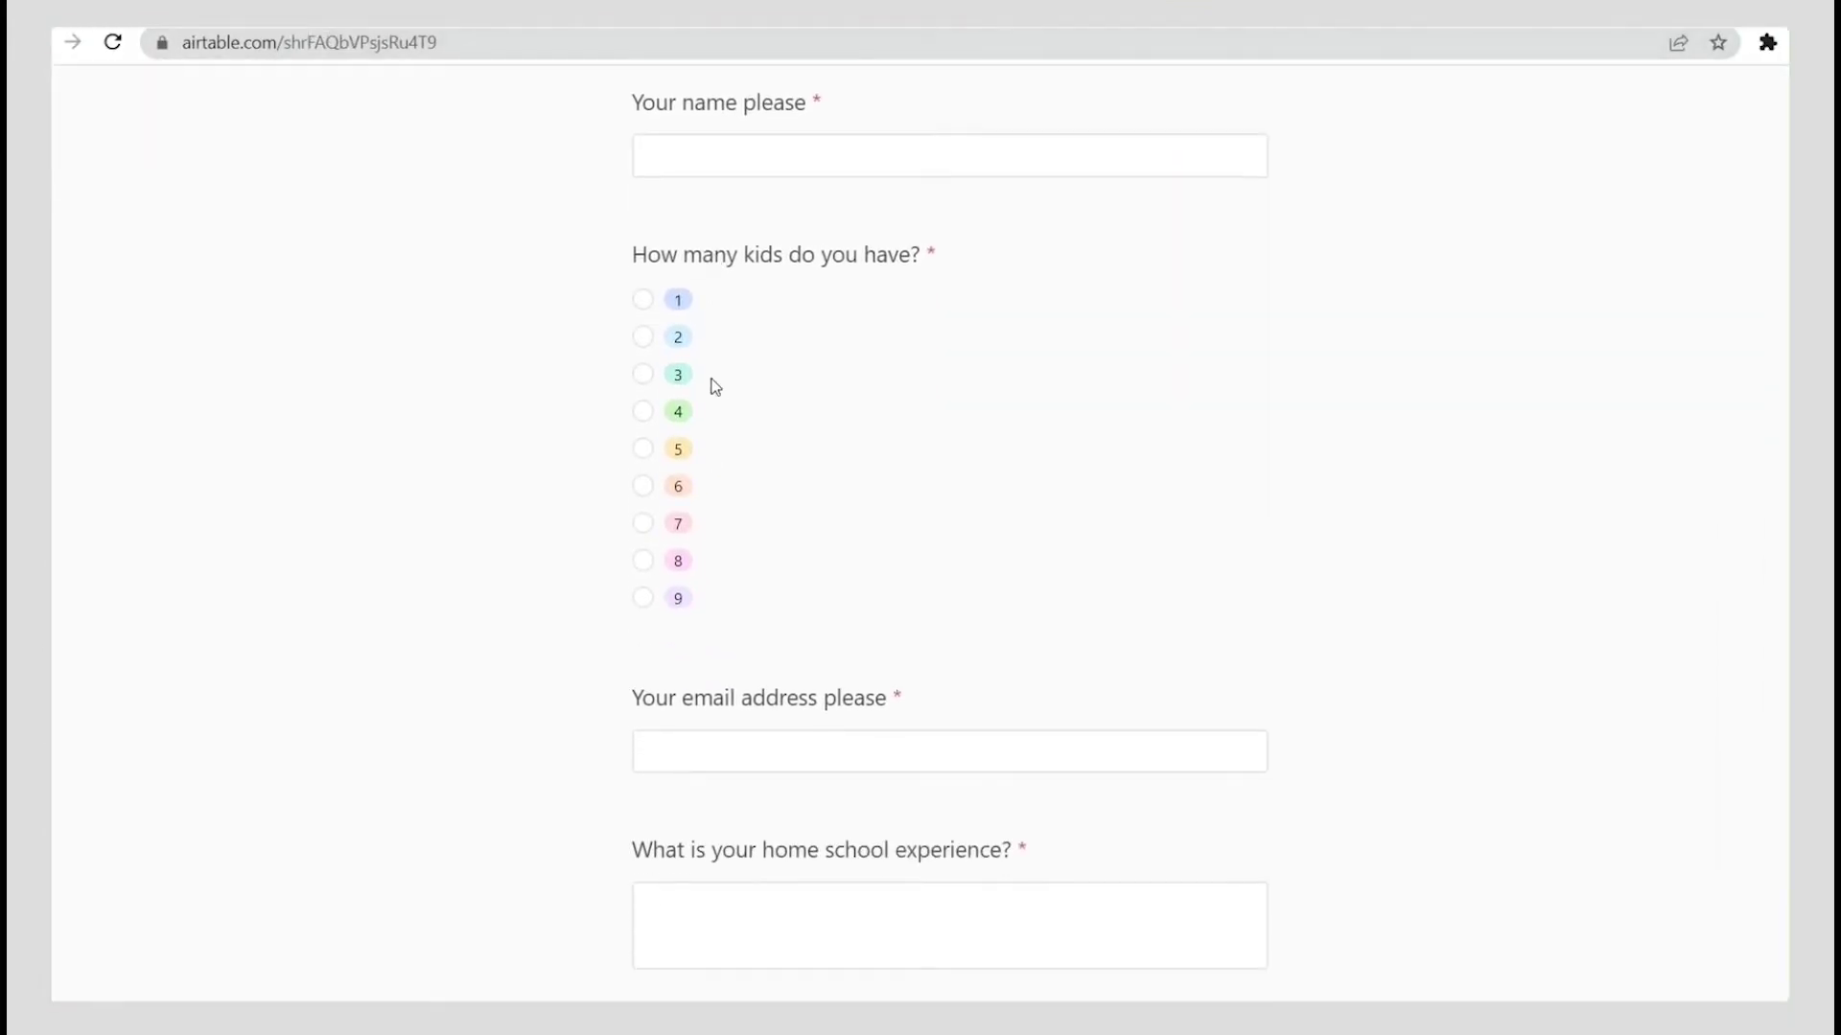